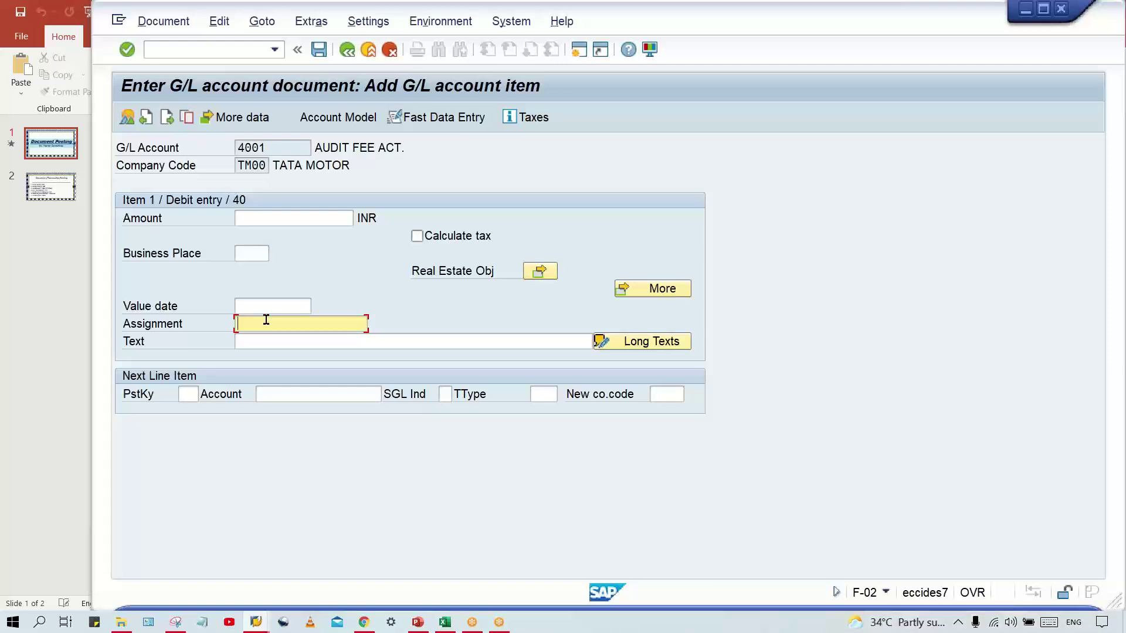
Step: Switch from the document entry to the central G/L account display and select account 4001 AUDIT FEE ACT. under EXPENSE
{"action": "left_click_drag", "start_coordinate": [268, 148], "coordinate": [222, 151]}
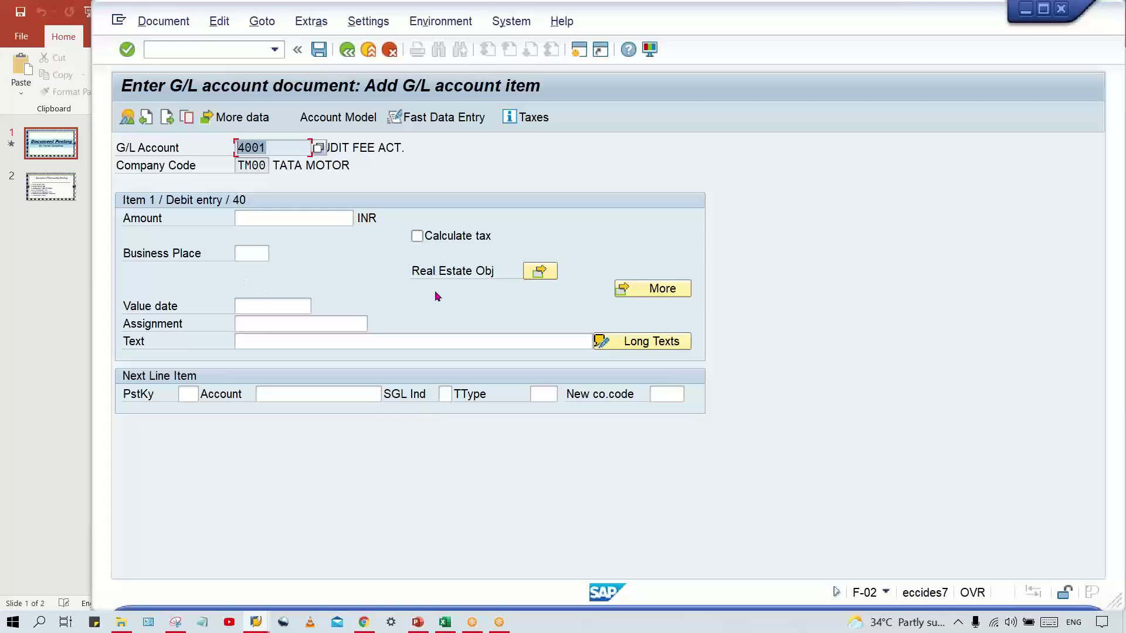
{"action": "left_click_drag", "start_coordinate": [287, 142], "coordinate": [229, 147]}
{"action": "left_click", "coordinate": [255, 622]}
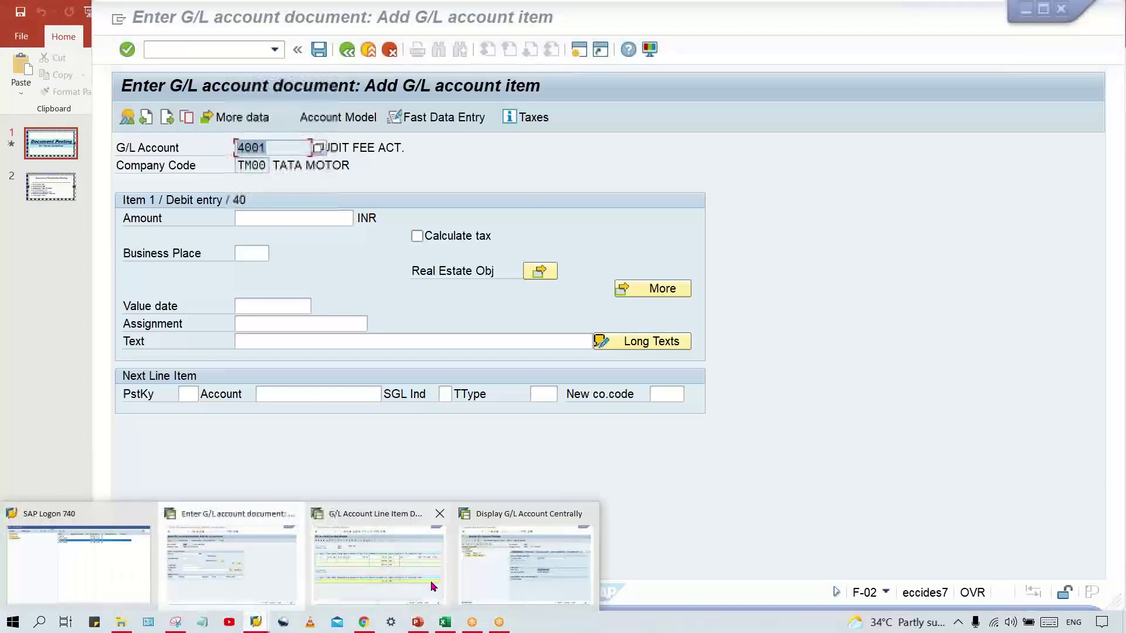
{"action": "left_click", "coordinate": [516, 566]}
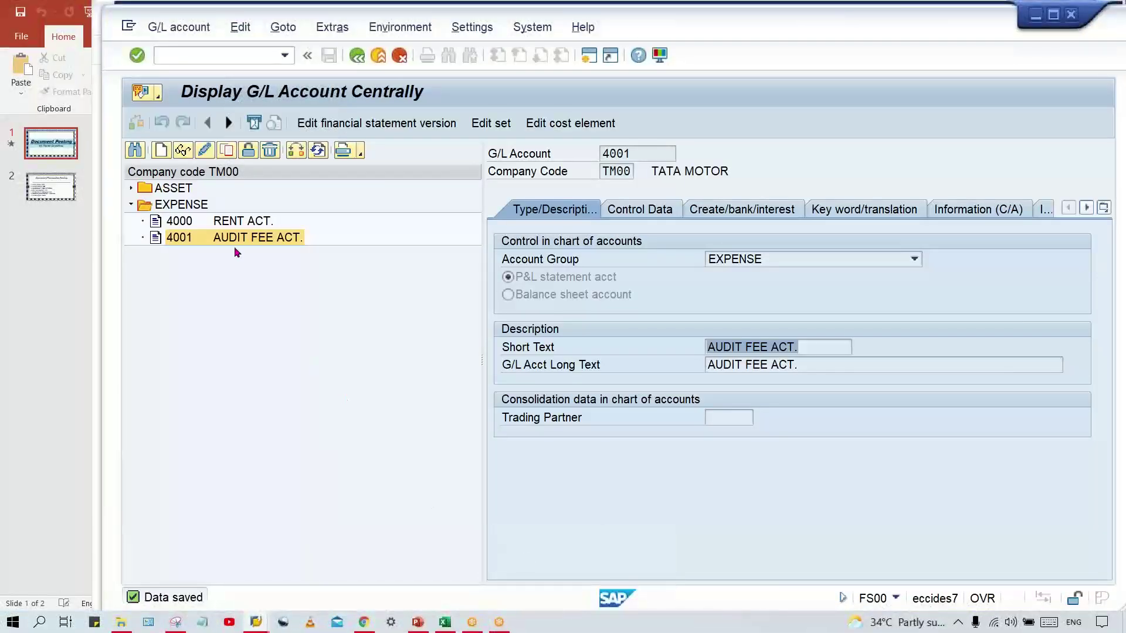
{"action": "left_click", "coordinate": [234, 244]}
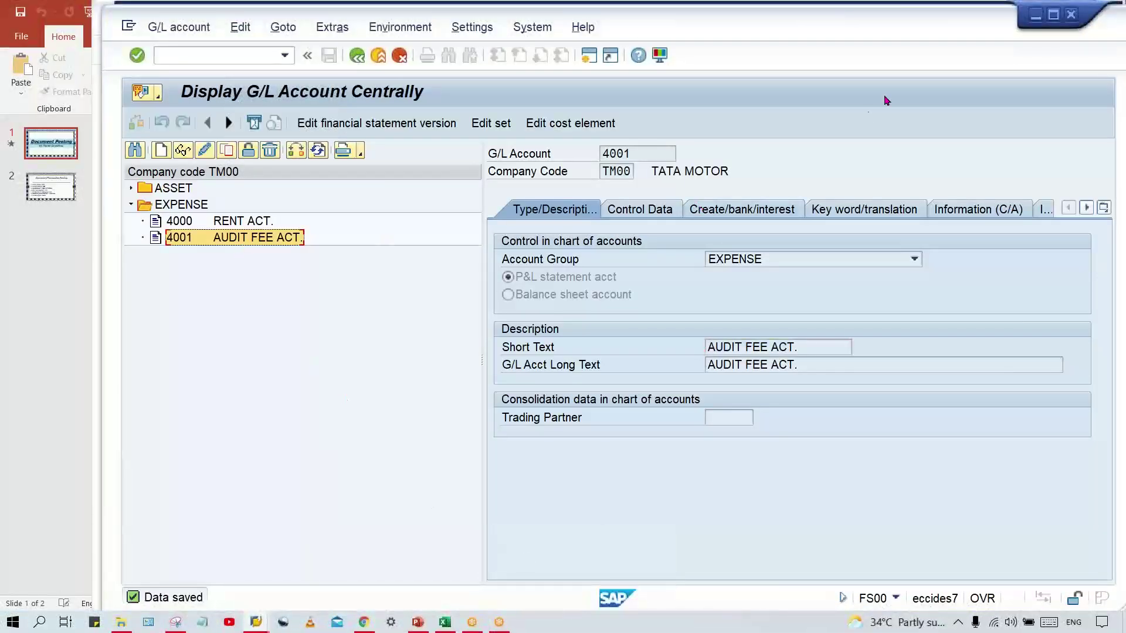
{"action": "key", "text": "alt+Tab"}
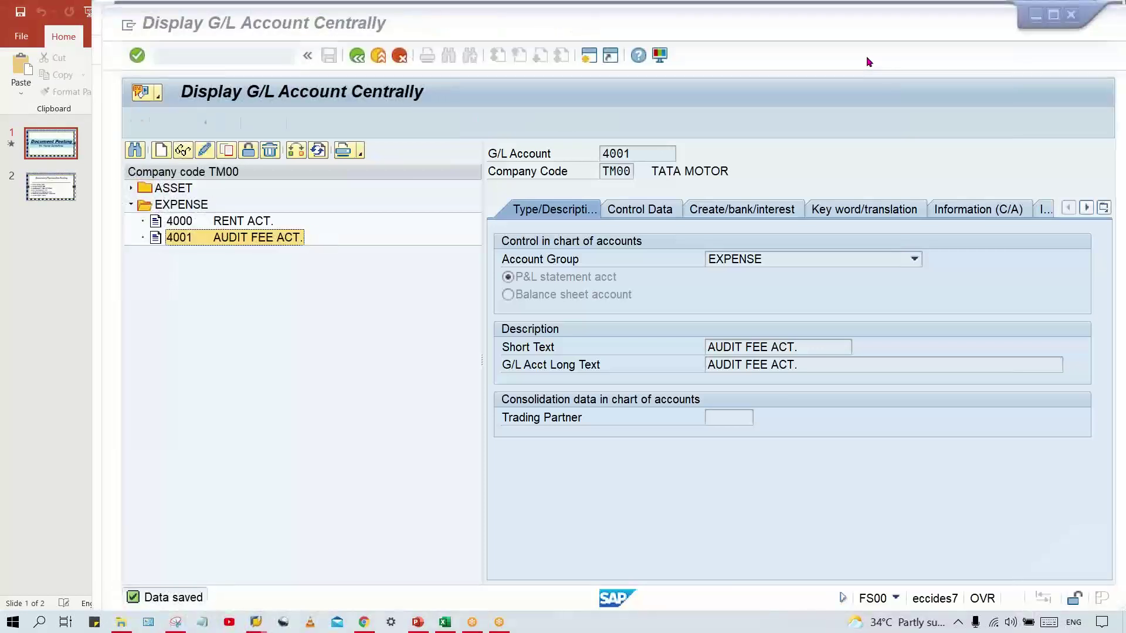
{"action": "left_click", "coordinate": [243, 240]}
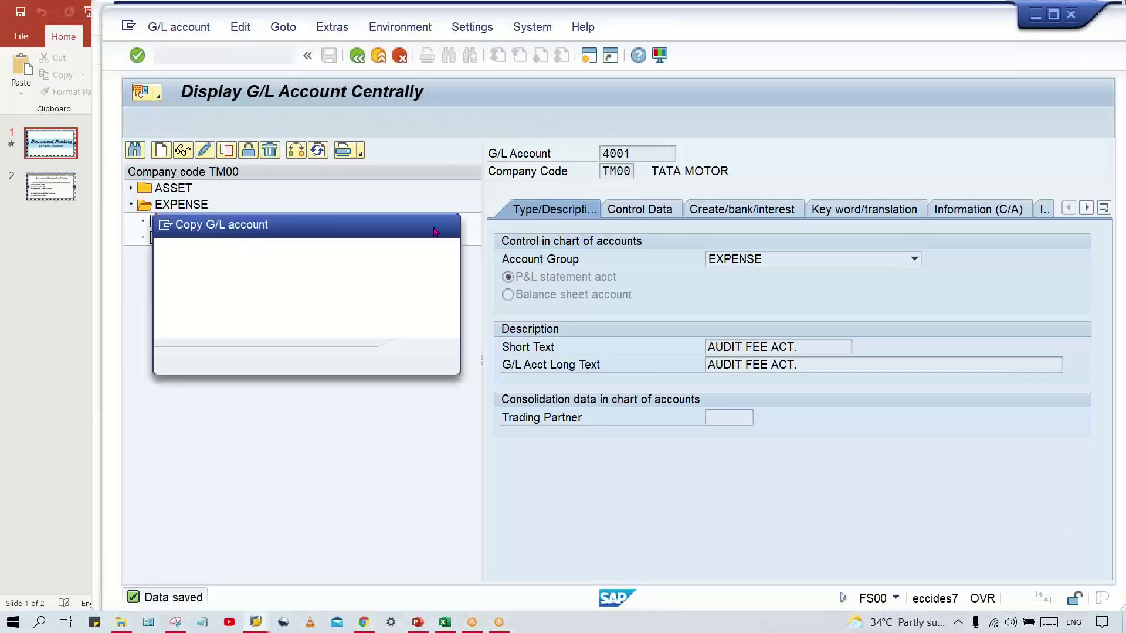
{"action": "key", "text": "Escape"}
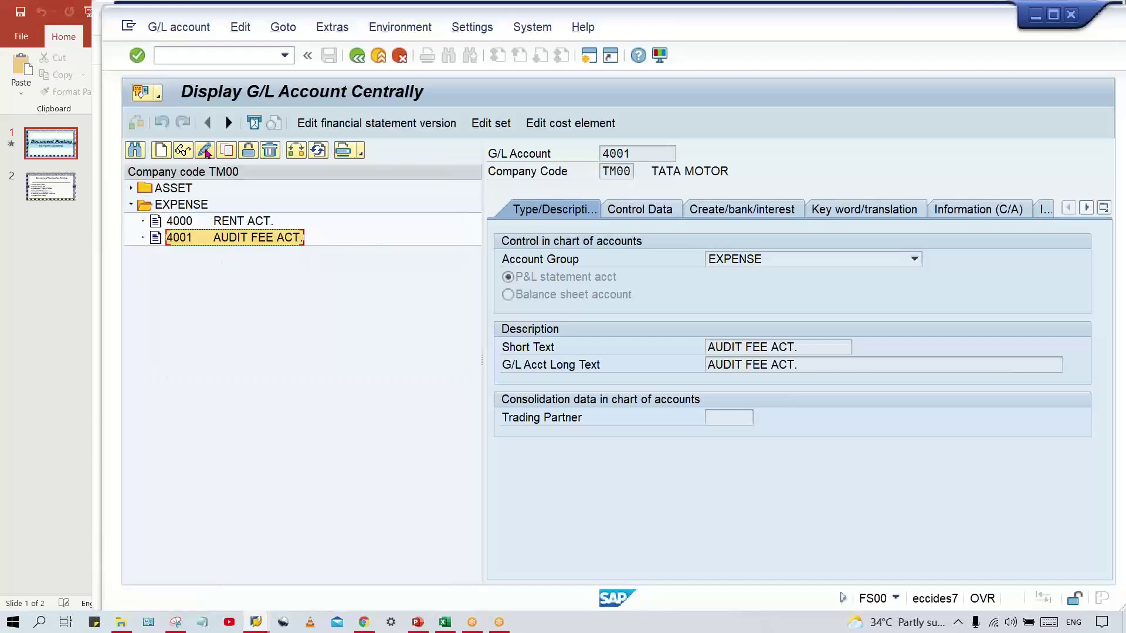
Step: Display account 4001, open the field status group G001 from its document creation settings, and check the field status variant
{"action": "left_click", "coordinate": [183, 151]}
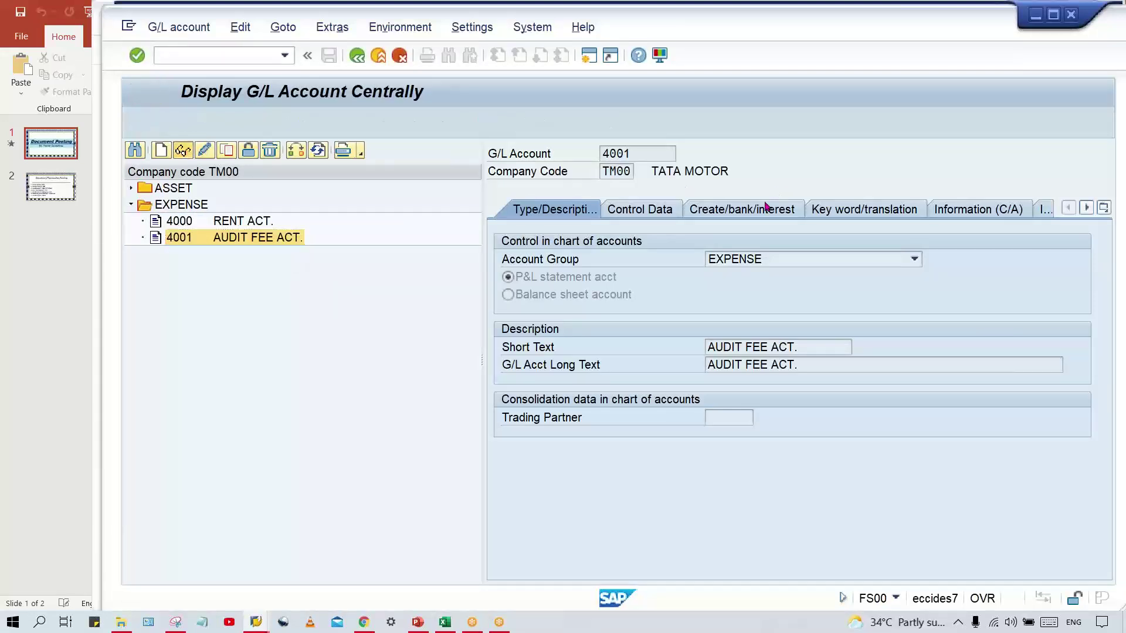
{"action": "left_click", "coordinate": [731, 211]}
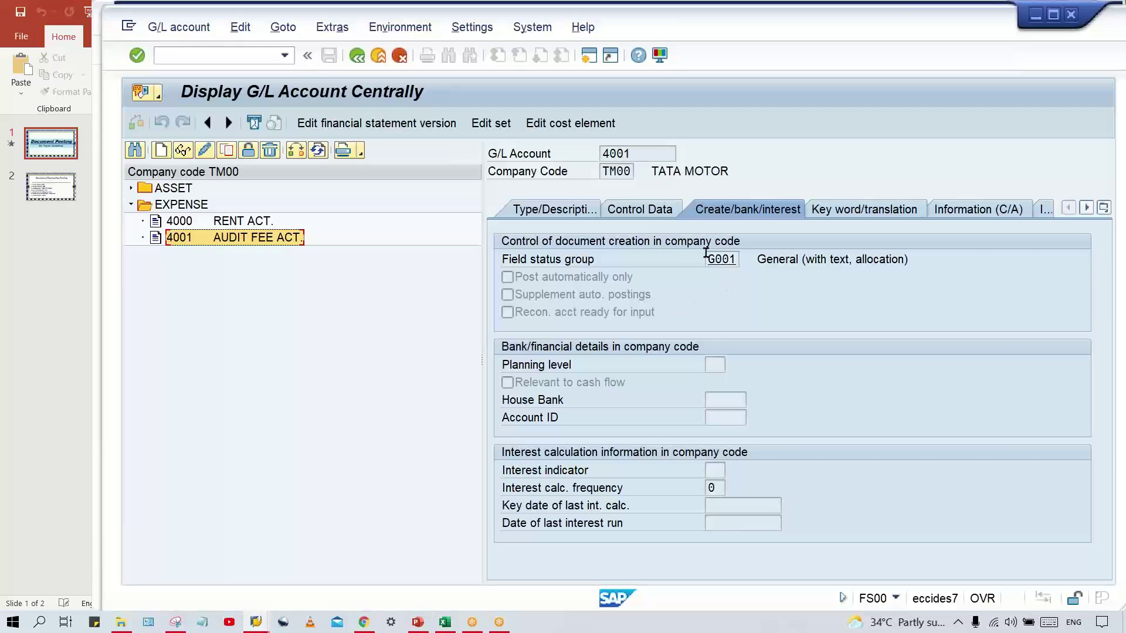
{"action": "left_click", "coordinate": [721, 264]}
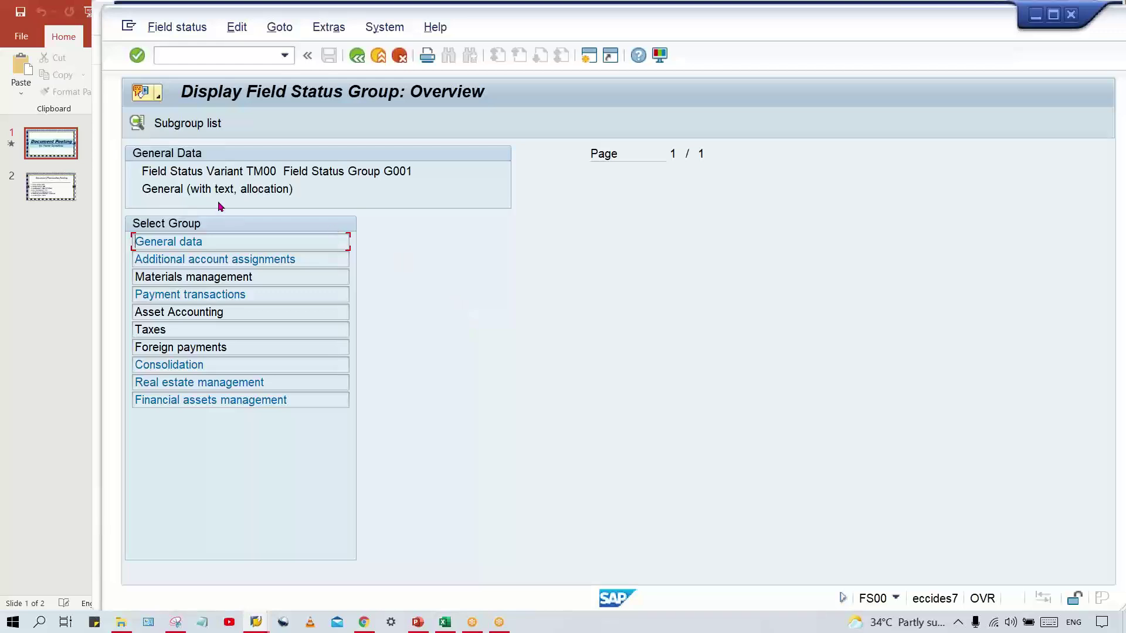
{"action": "left_click_drag", "start_coordinate": [142, 171], "coordinate": [275, 168]}
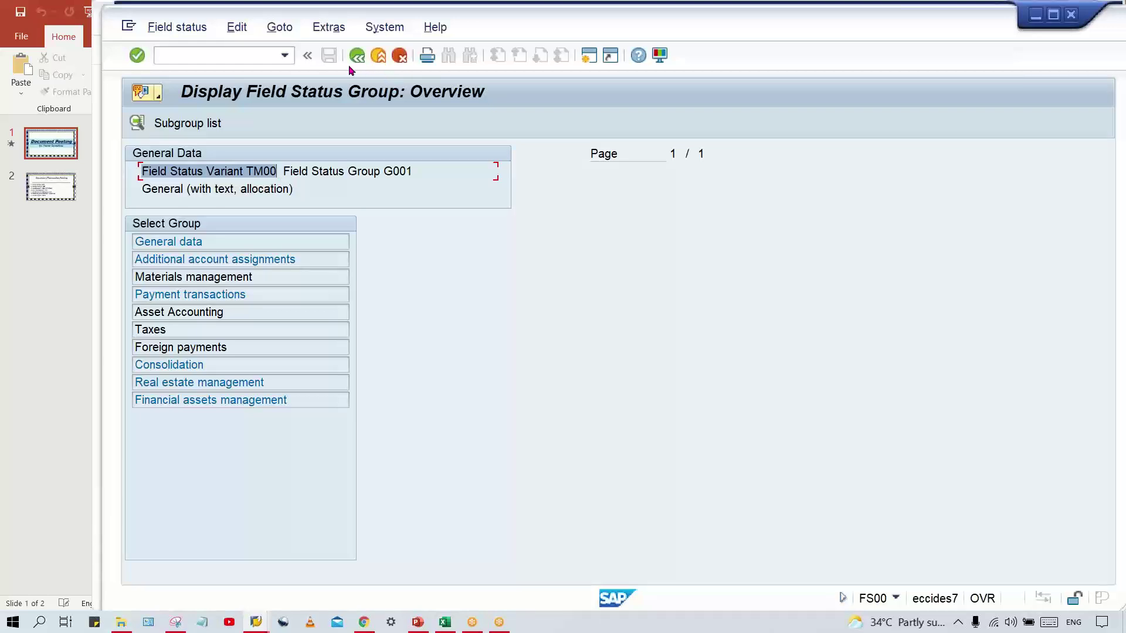
Step: Examine the General data field statuses of group G001 and return to the G/L account display
{"action": "left_click", "coordinate": [179, 243]}
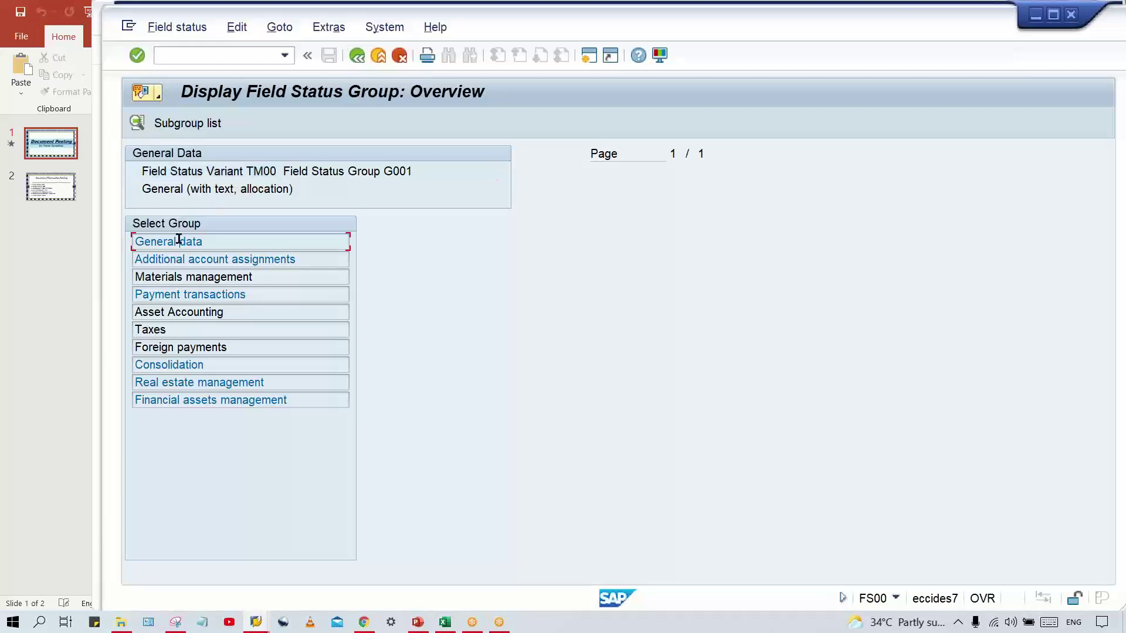
{"action": "left_click", "coordinate": [180, 243]}
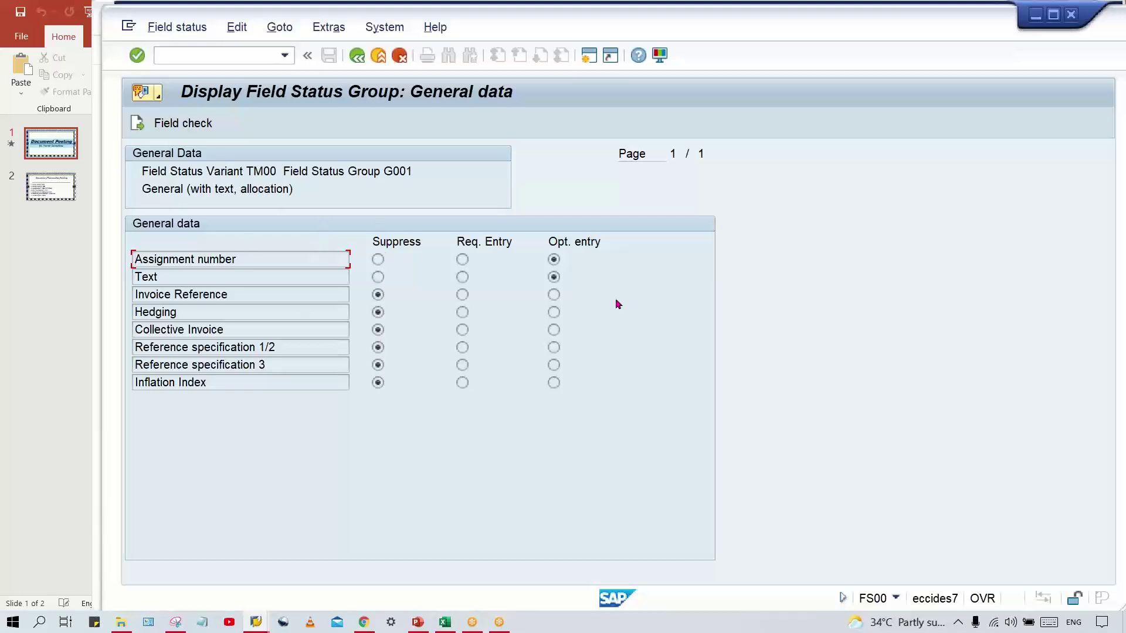
{"action": "left_click", "coordinate": [393, 240]}
{"action": "left_click", "coordinate": [357, 60]}
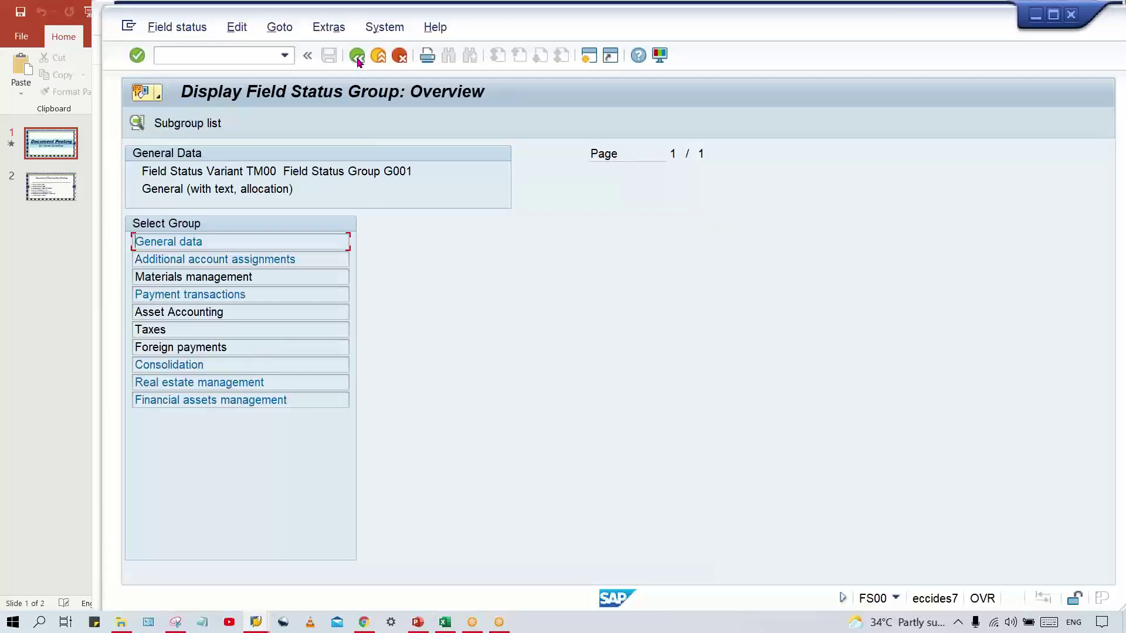
{"action": "left_click", "coordinate": [357, 60]}
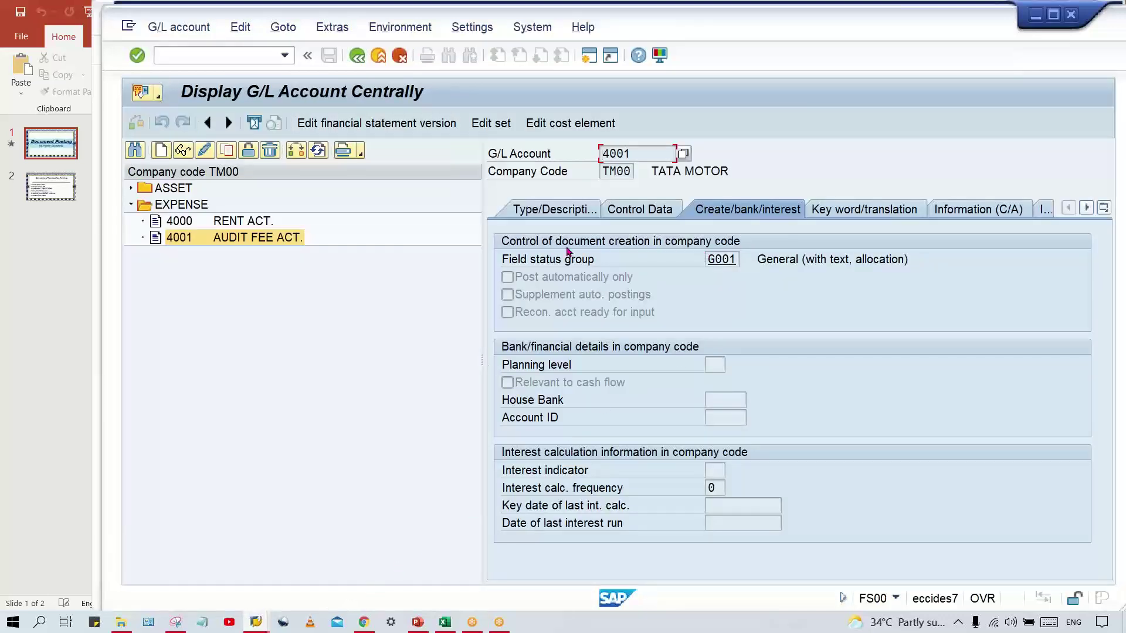
Step: Open a new SAP session and start transaction OBC4 to maintain field status variants
{"action": "left_click", "coordinate": [587, 55]}
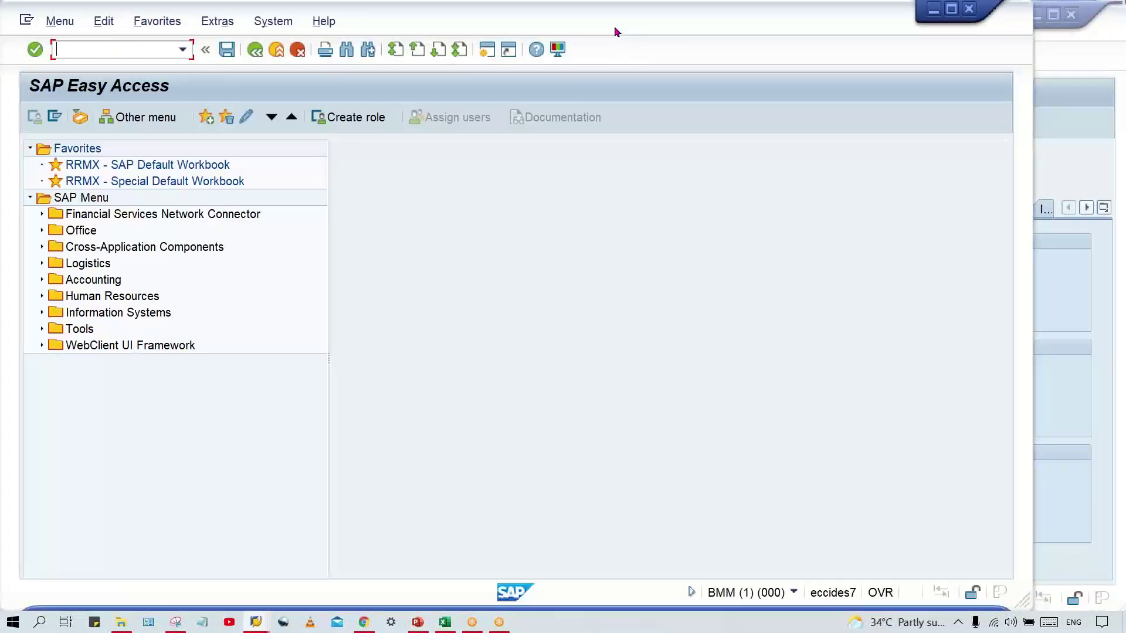
{"action": "left_click_drag", "start_coordinate": [615, 27], "coordinate": [701, 29]}
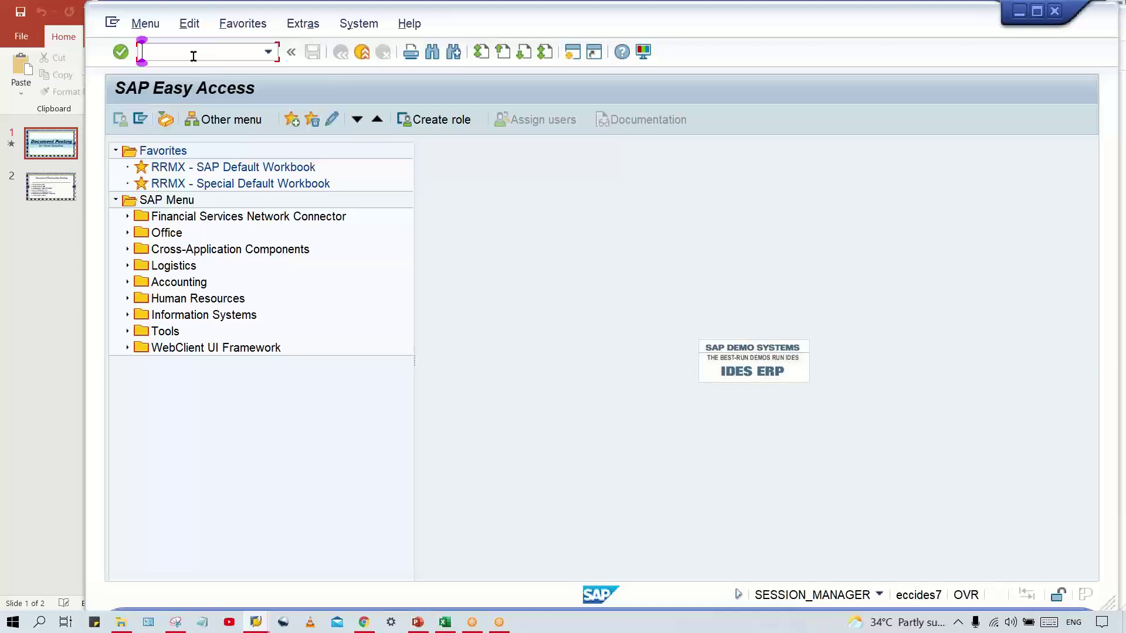
{"action": "type", "text": "OBC4"}
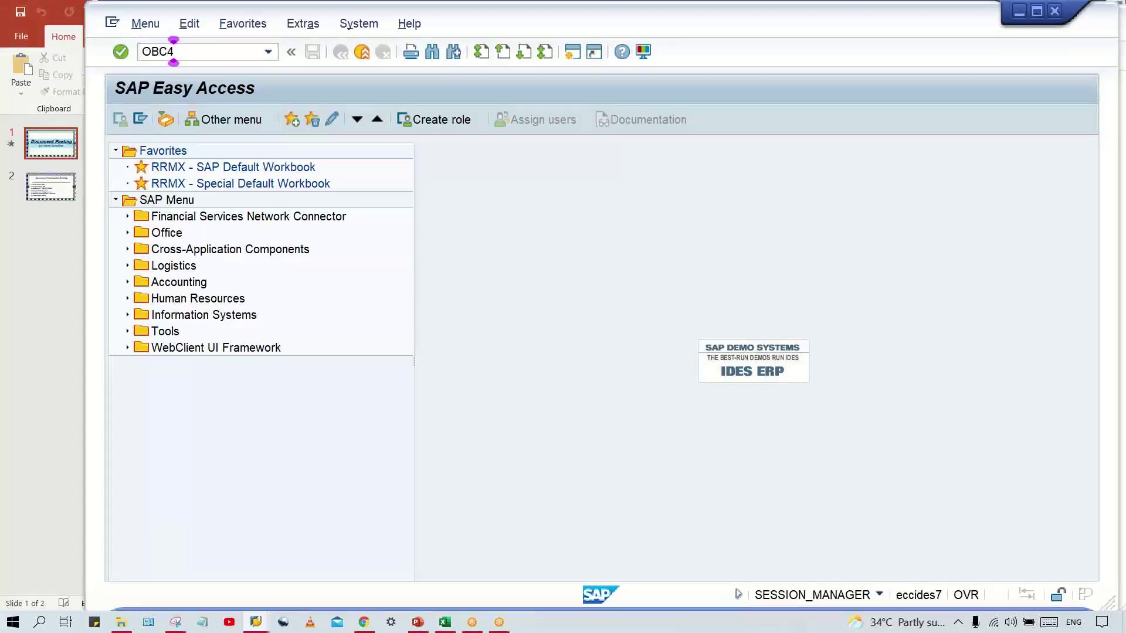
{"action": "key", "text": "Return"}
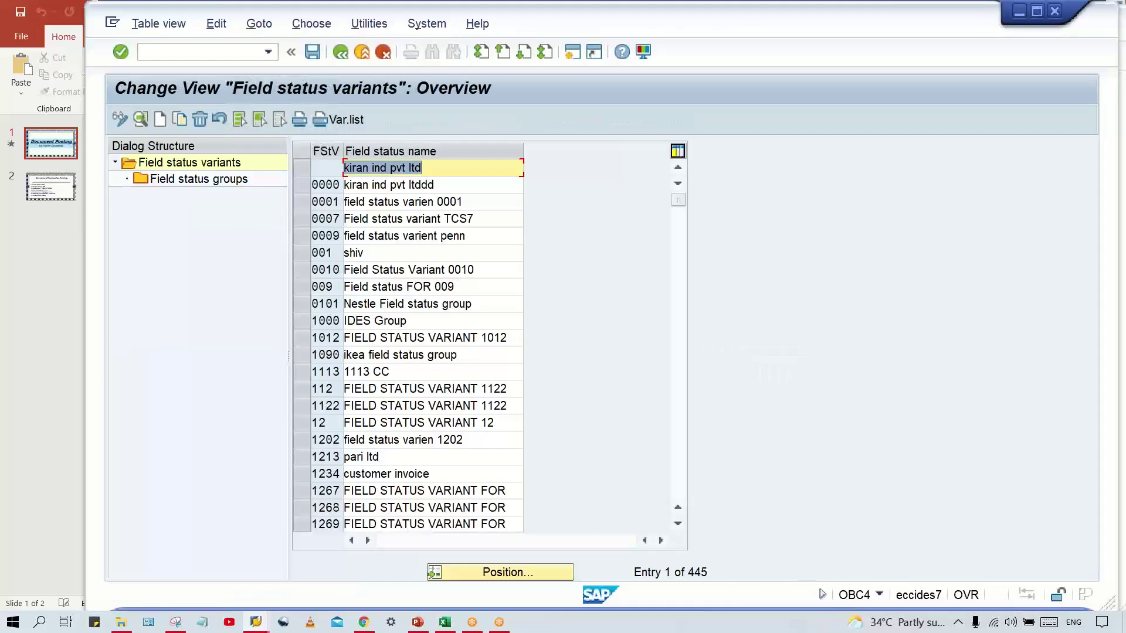
Step: Position the list at field status variant TM00 and open its field status groups
{"action": "left_click", "coordinate": [490, 577]}
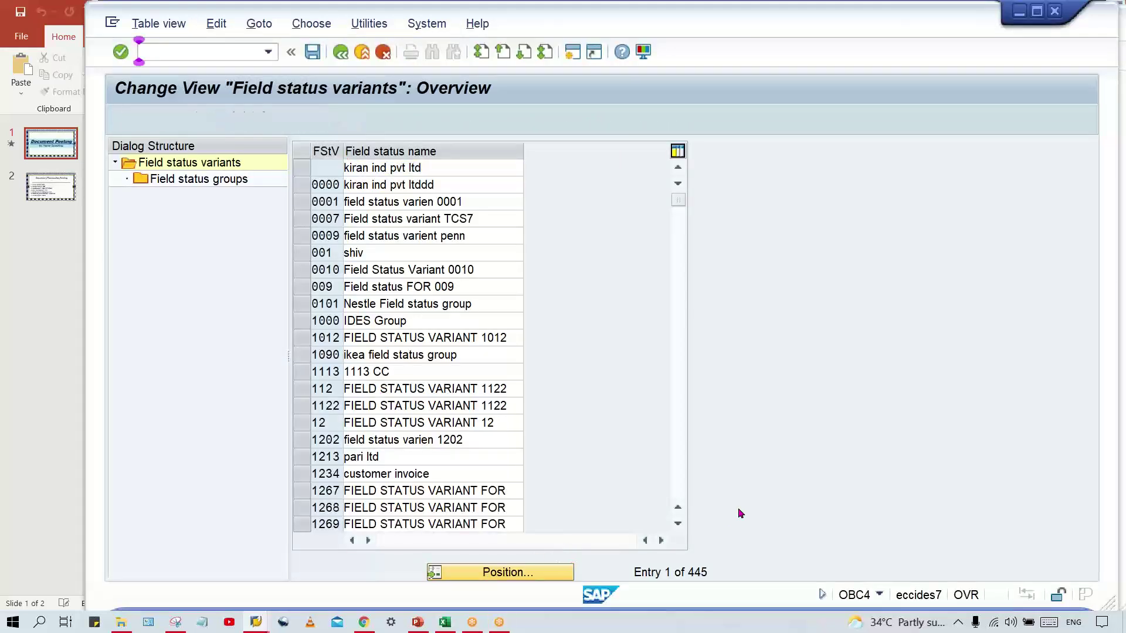
{"action": "type", "text": "T"}
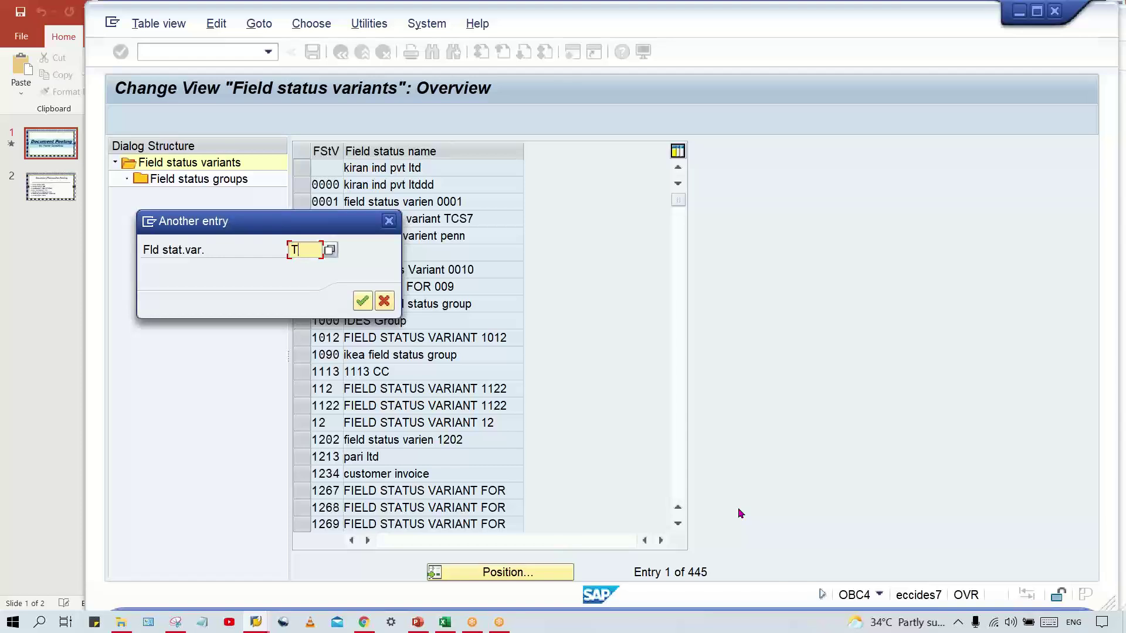
{"action": "type", "text": "M00"}
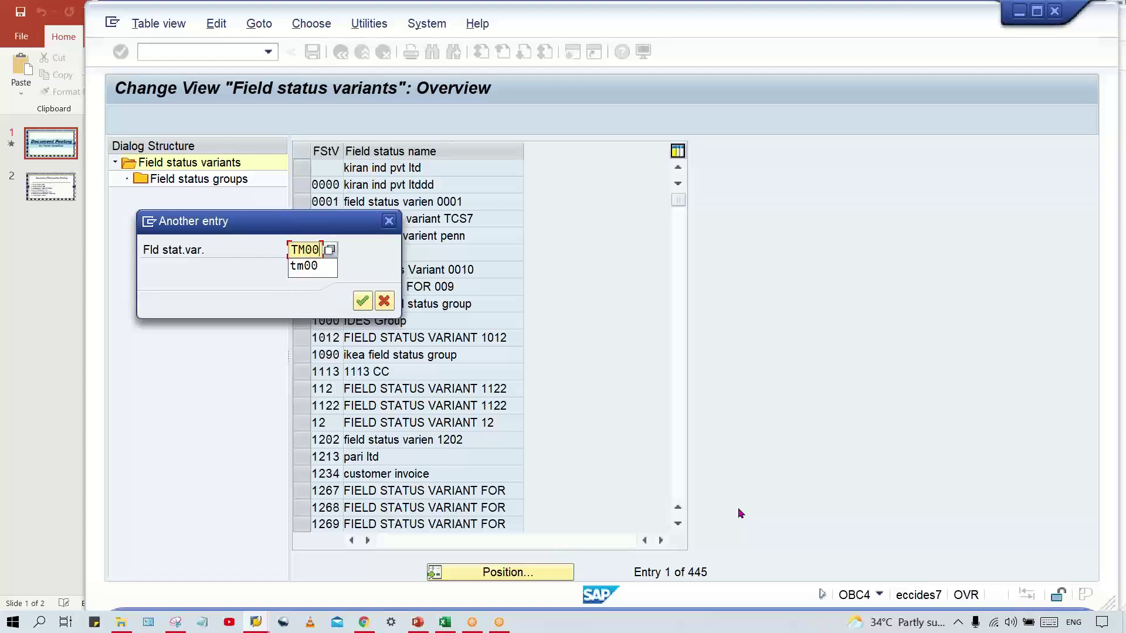
{"action": "key", "text": "Return"}
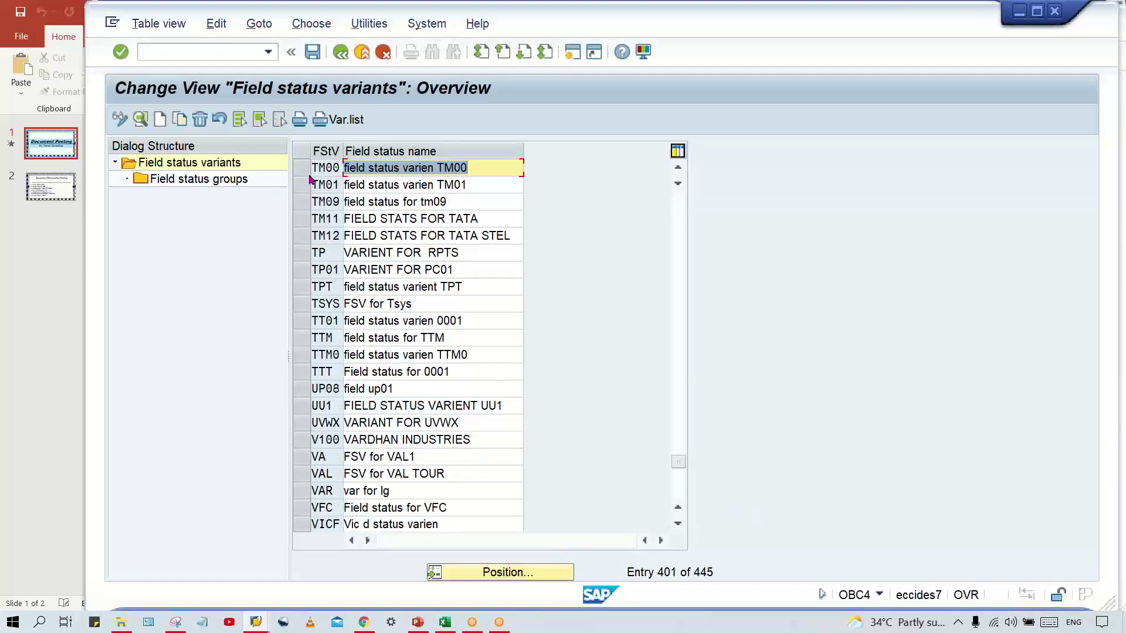
{"action": "left_click", "coordinate": [193, 179]}
{"action": "double_click", "coordinate": [194, 180]}
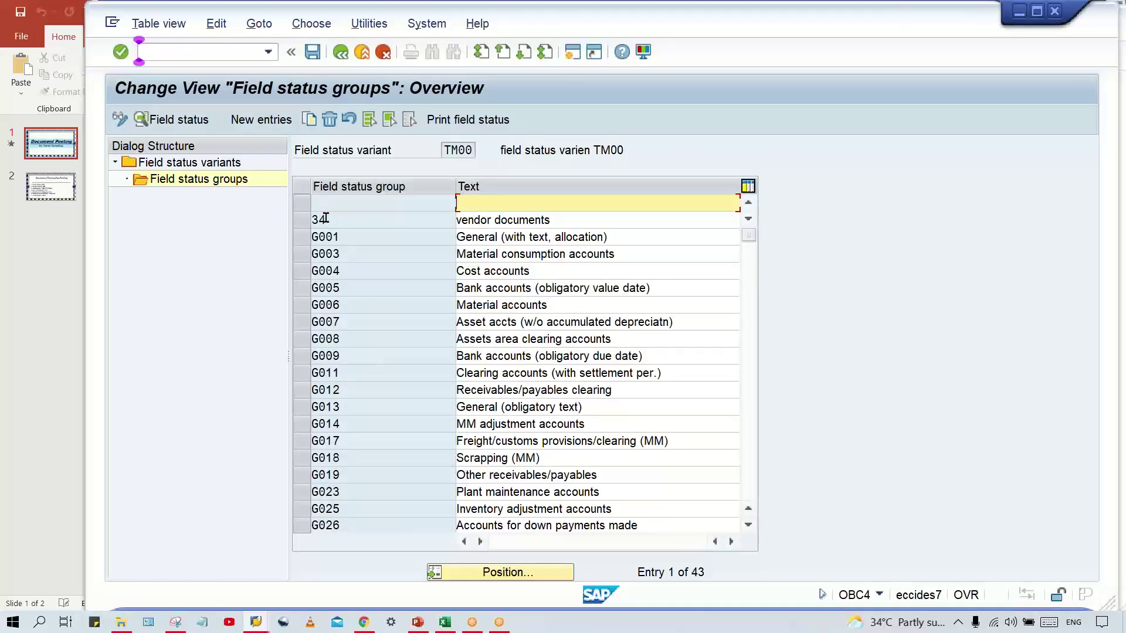
Step: Delete the blank field status group and group 34 (vendor documents) from variant TM00, and save with the customizing request
{"action": "left_click", "coordinate": [302, 203]}
{"action": "left_click", "coordinate": [303, 220]}
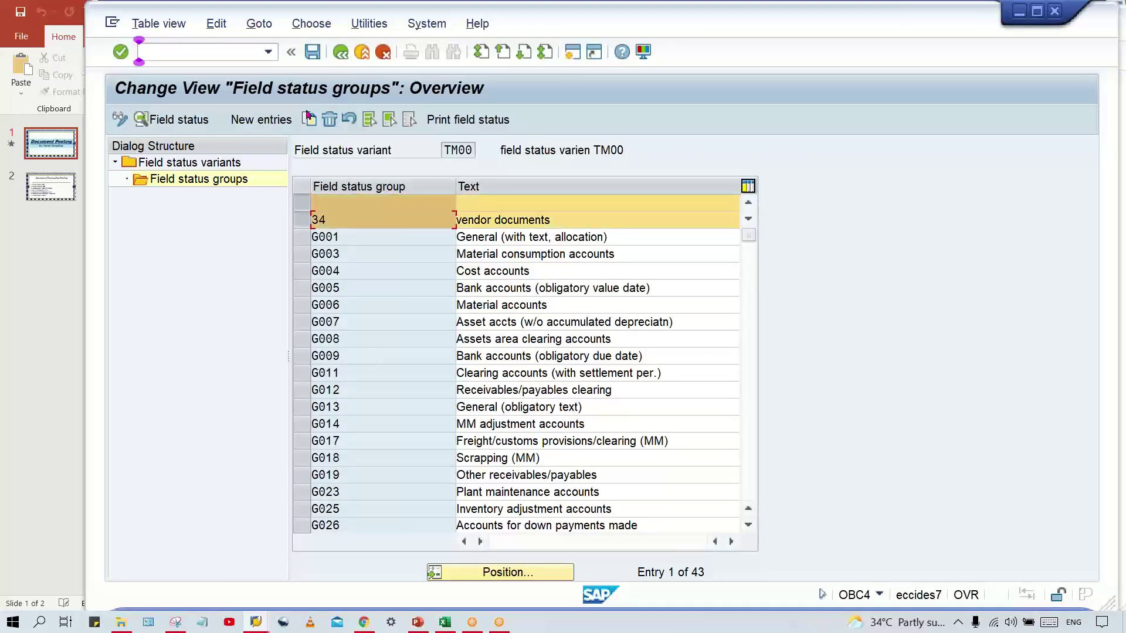
{"action": "key", "text": "shift+F2"}
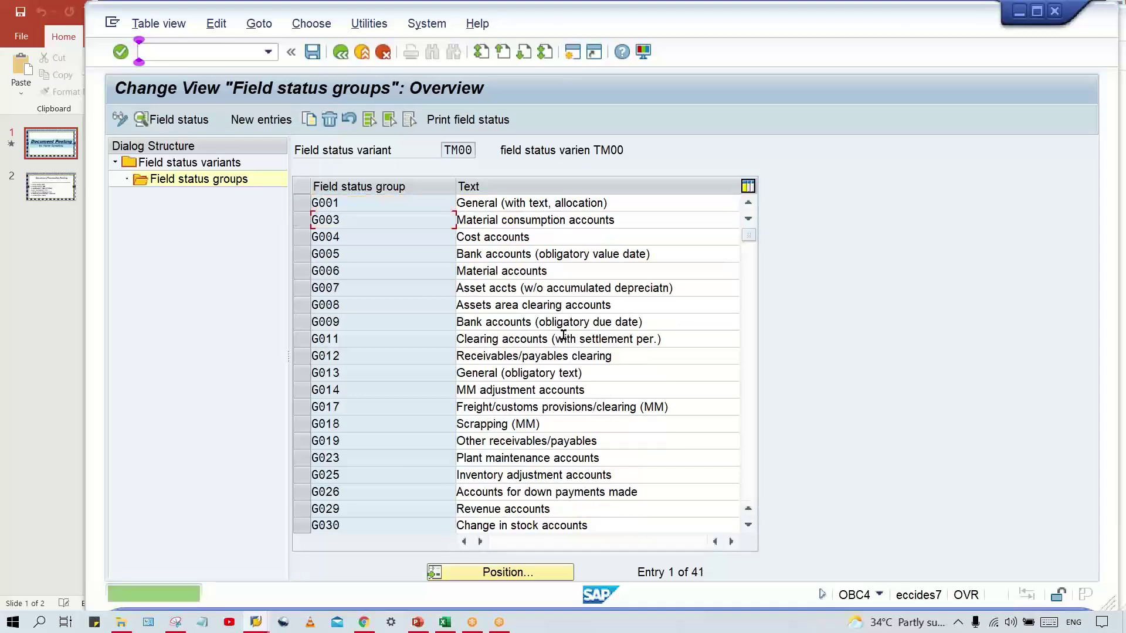
{"action": "key", "text": "ctrl+s"}
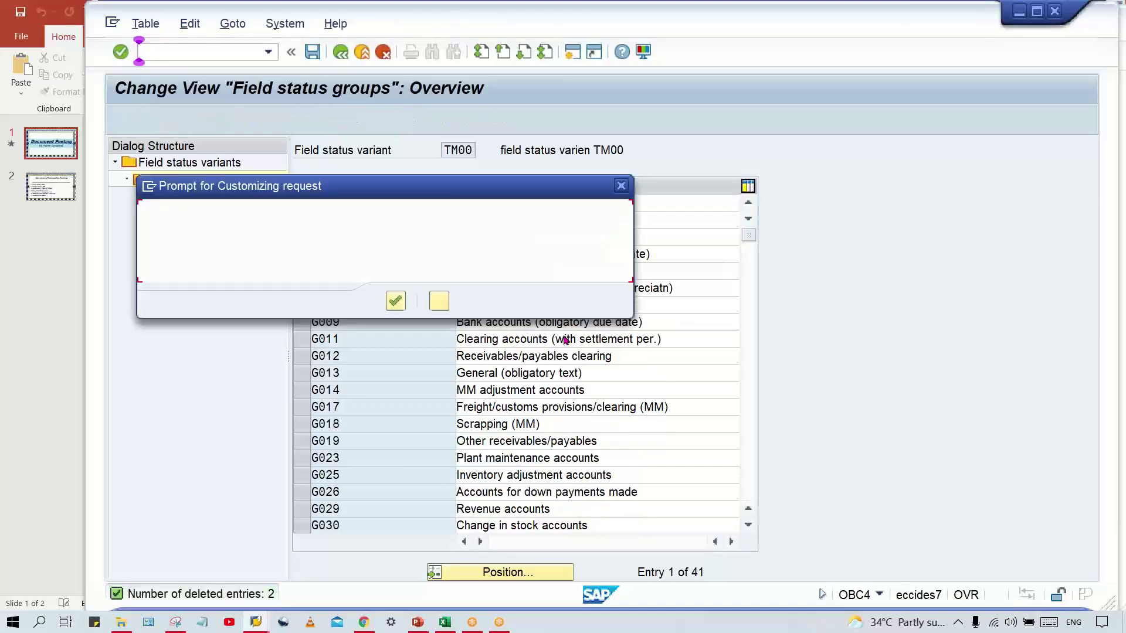
{"action": "key", "text": "Return"}
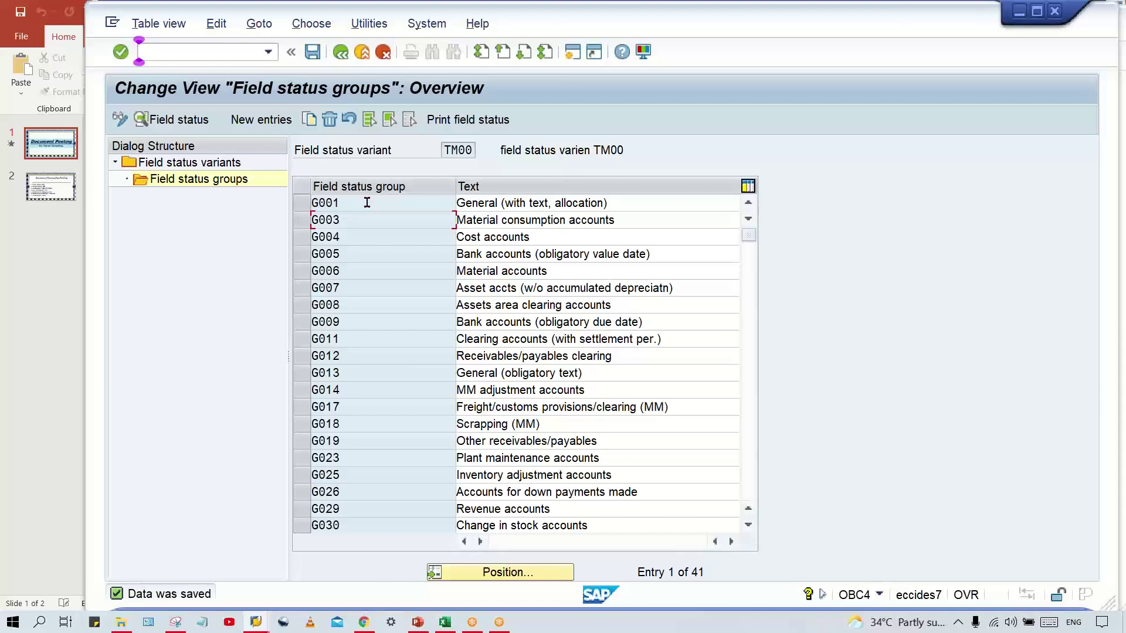
Step: Return to the G/L document entry and review account 4001 and the Assignment field of the debit item
{"action": "left_click", "coordinate": [258, 620]}
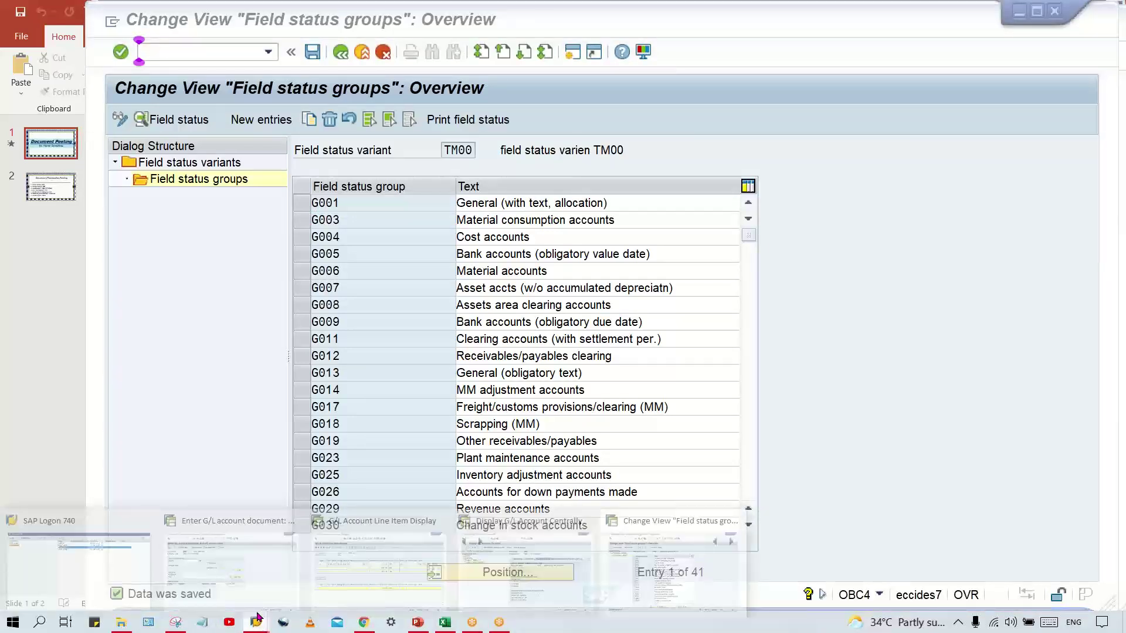
{"action": "left_click", "coordinate": [260, 569]}
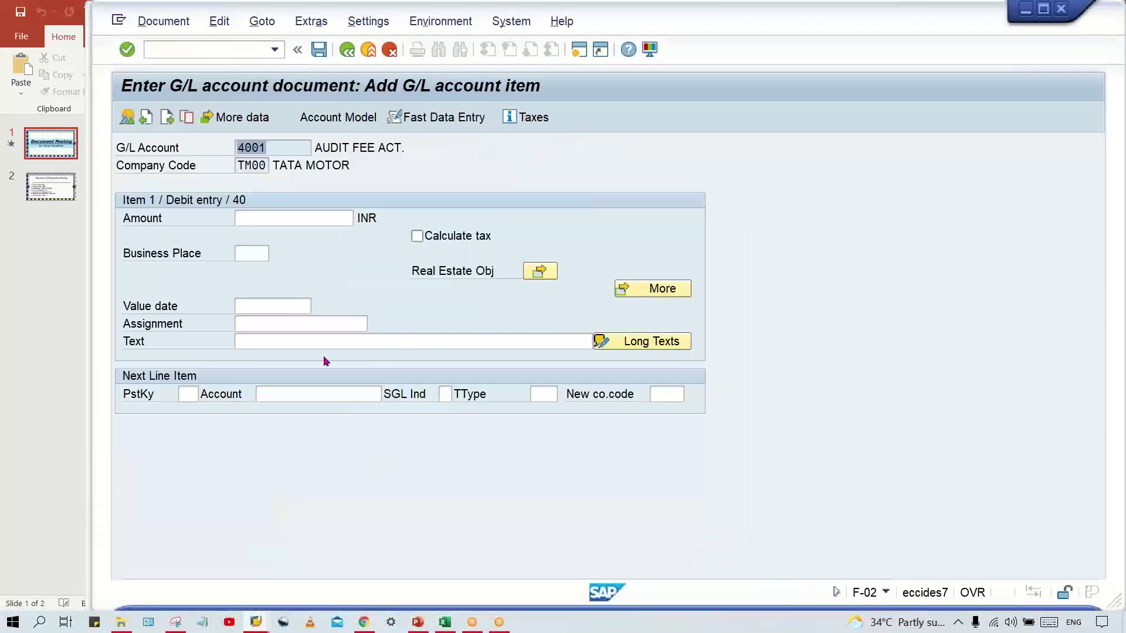
{"action": "left_click", "coordinate": [251, 324]}
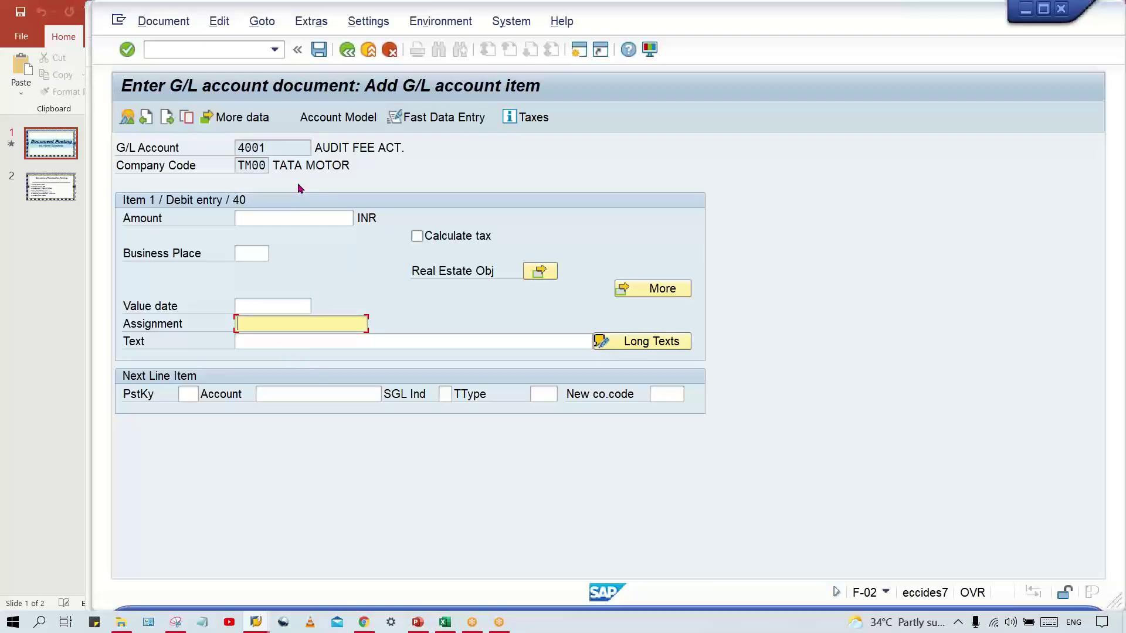
{"action": "left_click_drag", "start_coordinate": [269, 148], "coordinate": [219, 148]}
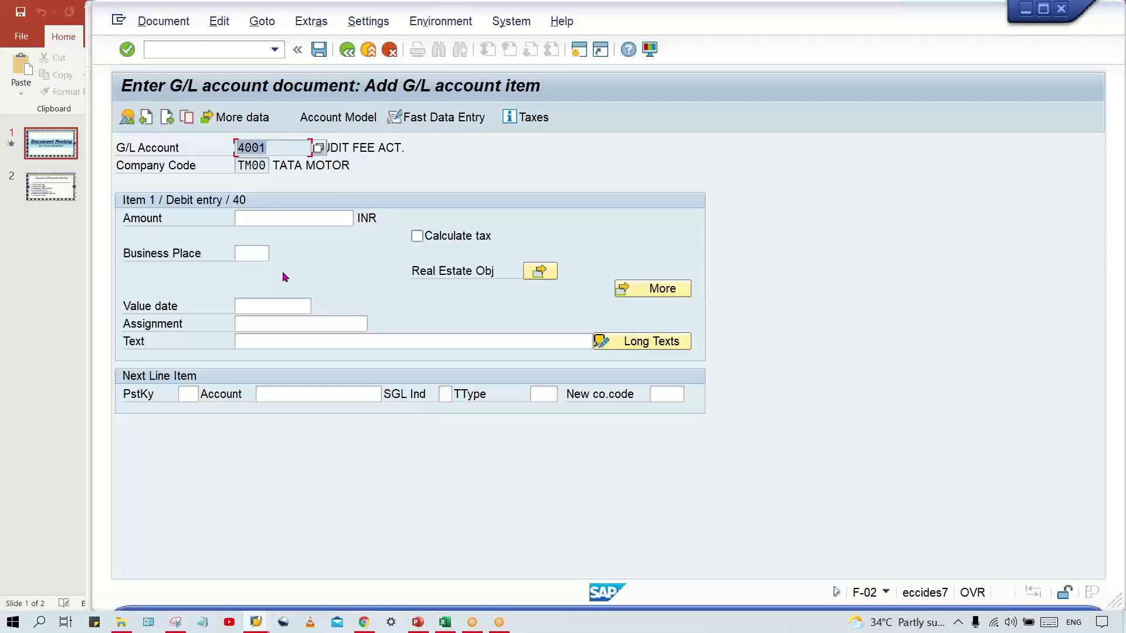
{"action": "left_click", "coordinate": [300, 327]}
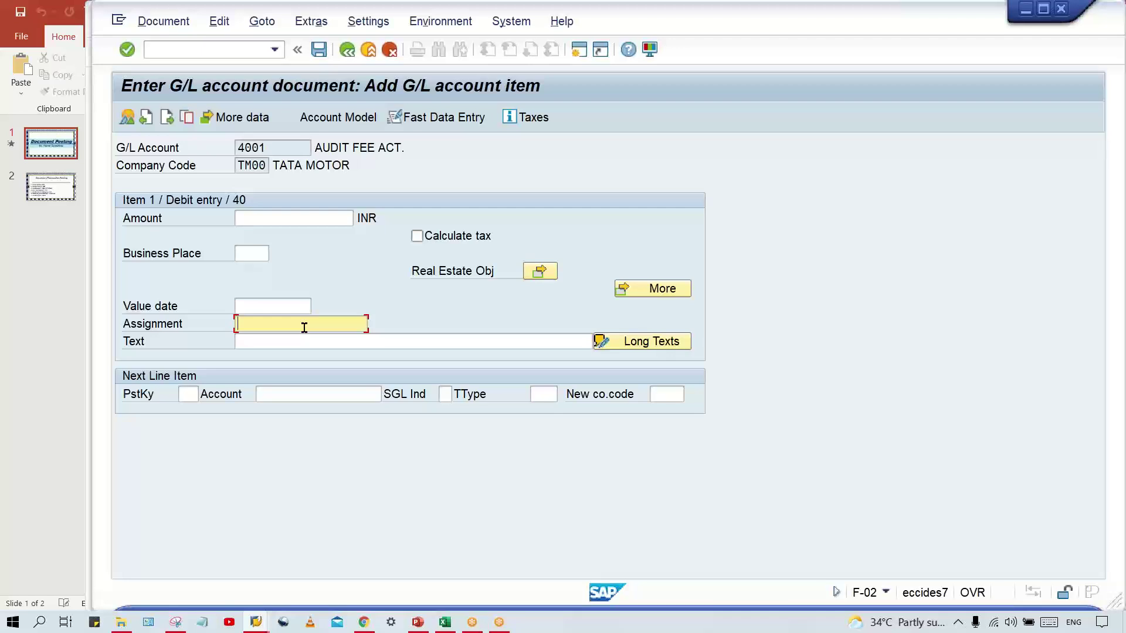
Step: Switch to the G/L account display and check the field status group assigned to account 4001
{"action": "mouse_move", "coordinate": [256, 623]}
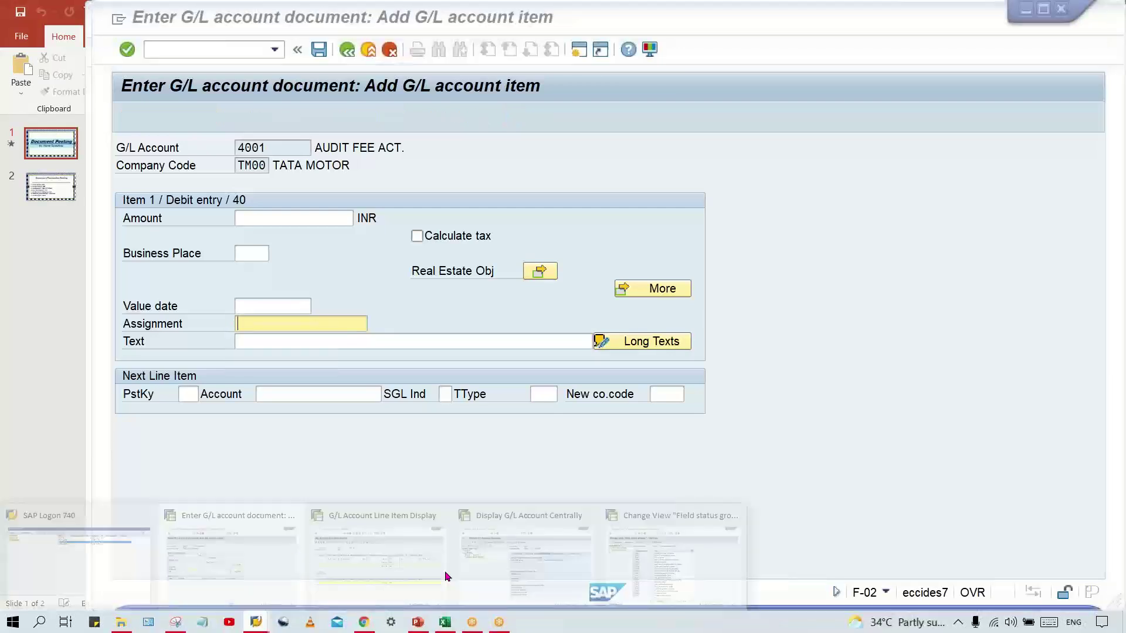
{"action": "left_click", "coordinate": [477, 583]}
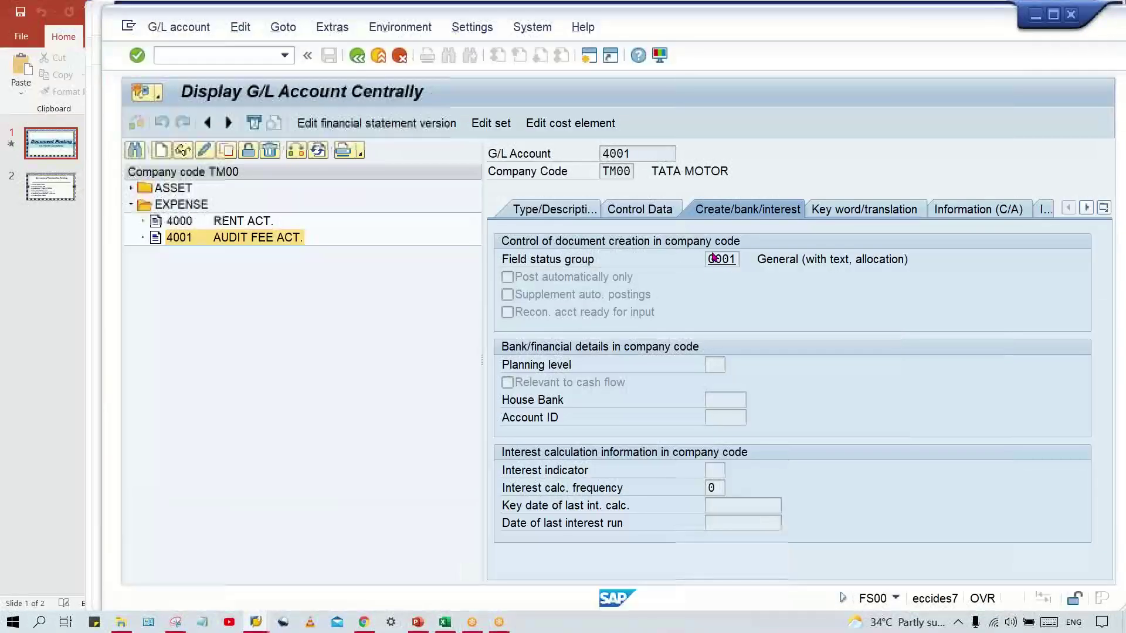
{"action": "left_click", "coordinate": [726, 259]}
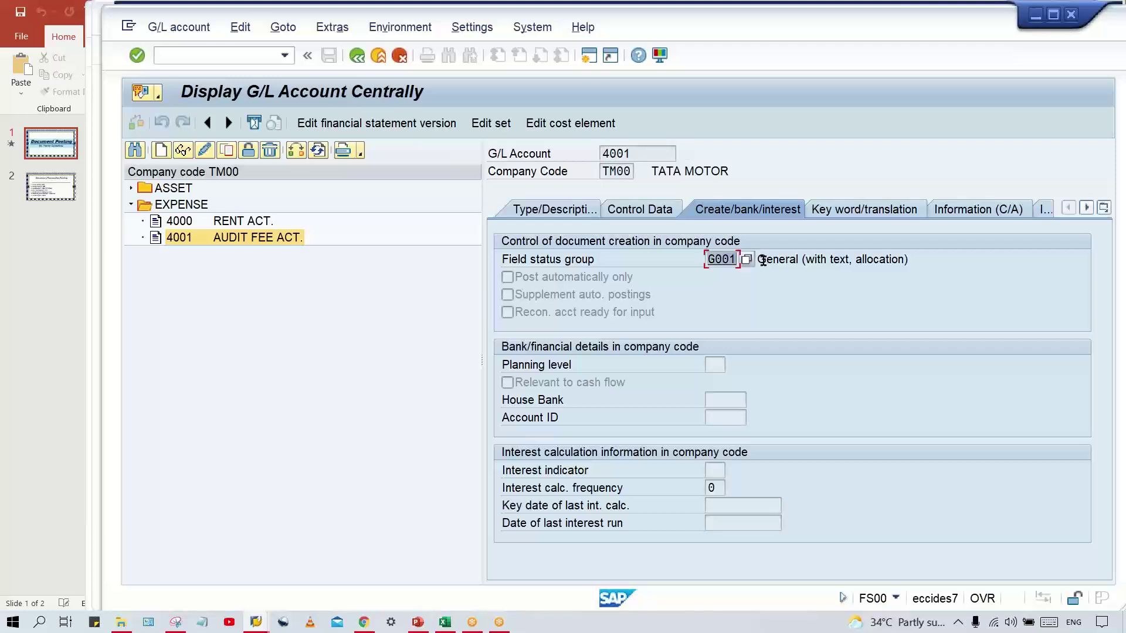
Step: In field status variant TM00, set Assignment number to Suppress in the general data of group G001, and save
{"action": "left_click", "coordinate": [254, 622]}
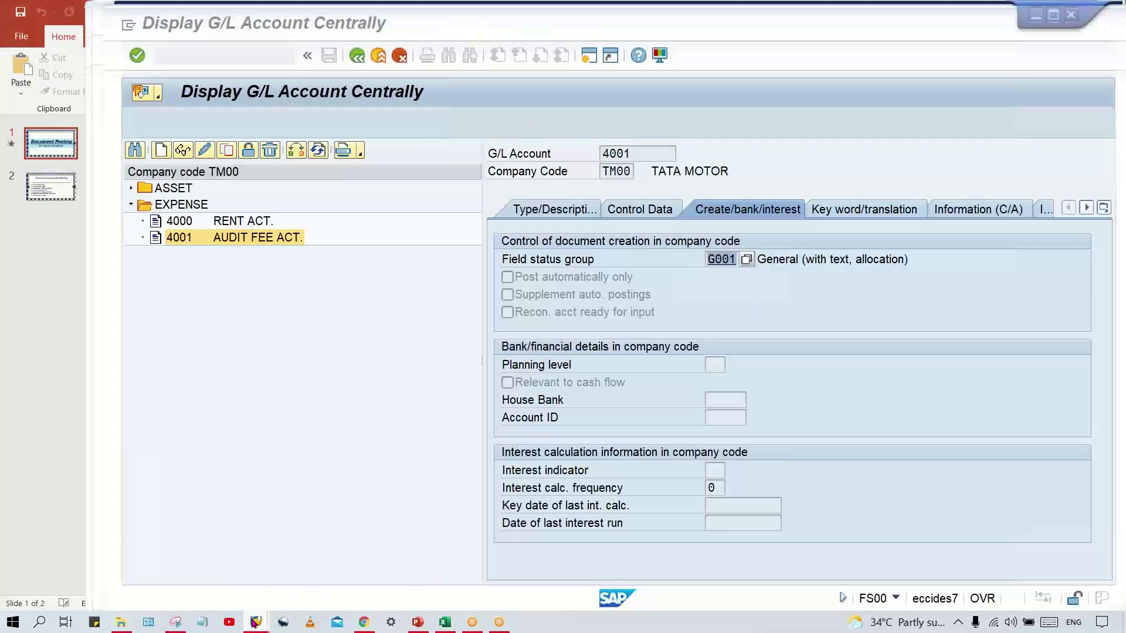
{"action": "left_click", "coordinate": [661, 572]}
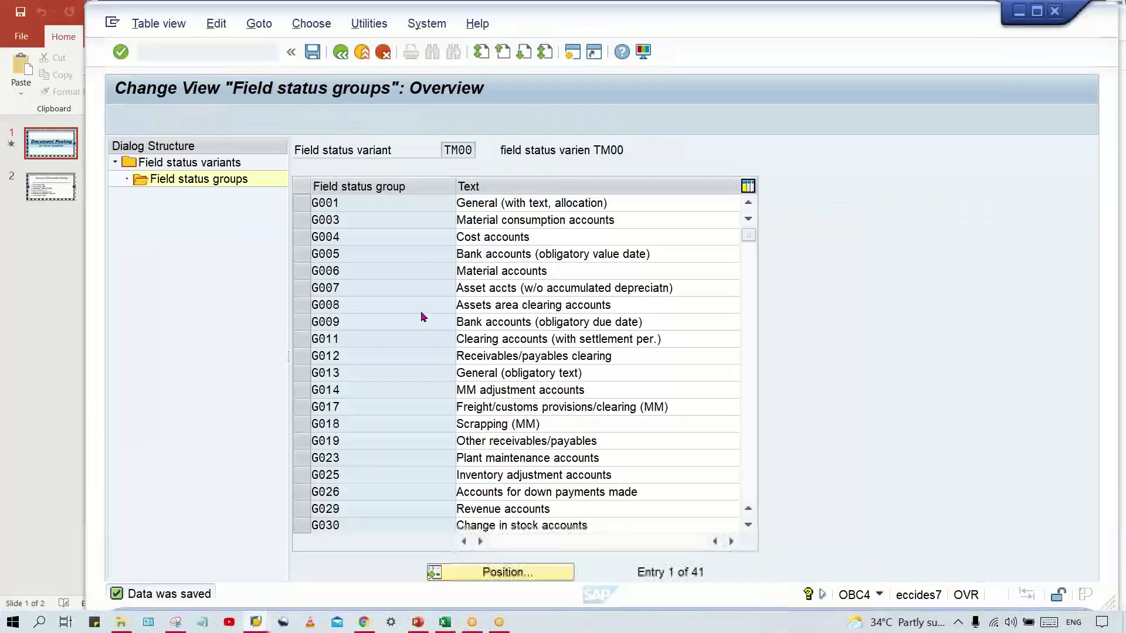
{"action": "left_click", "coordinate": [392, 204]}
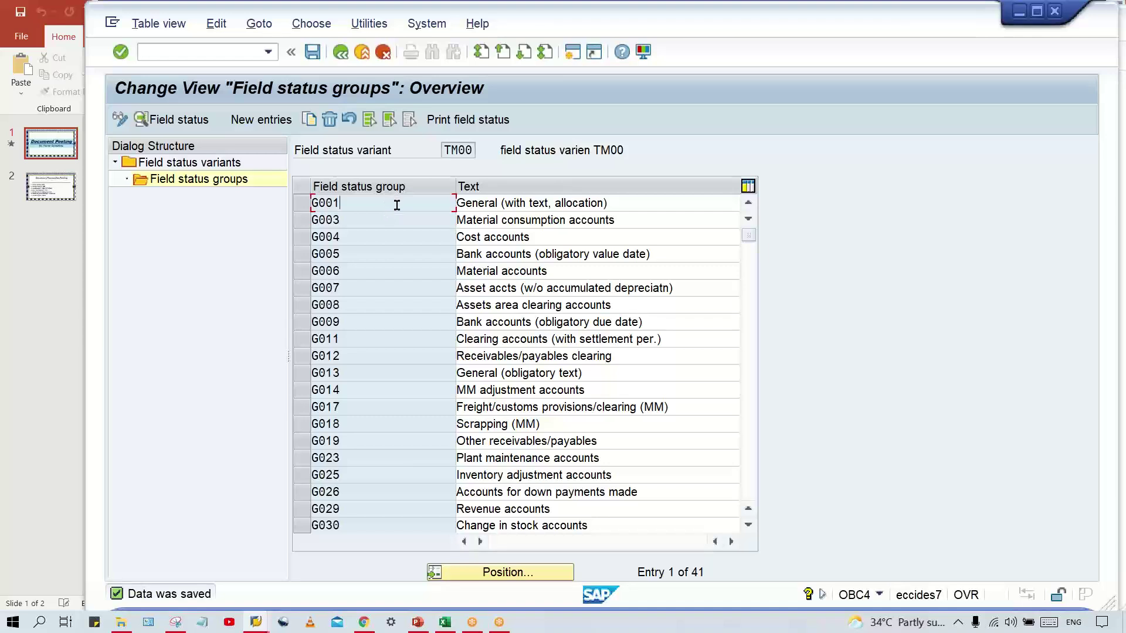
{"action": "double_click", "coordinate": [399, 209]}
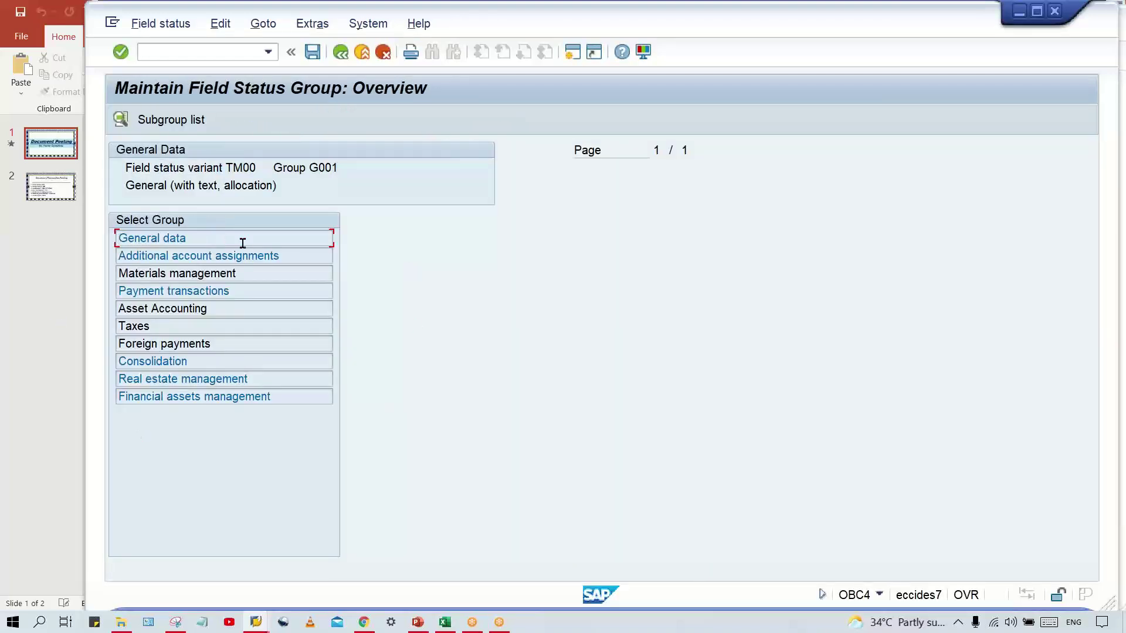
{"action": "double_click", "coordinate": [211, 238]}
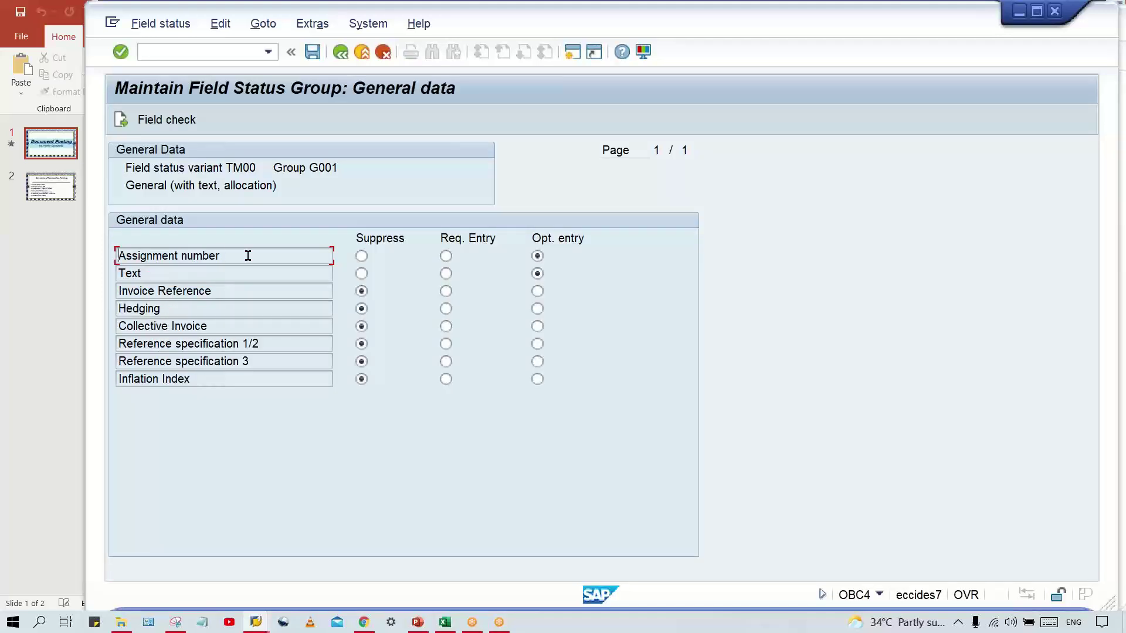
{"action": "left_click", "coordinate": [362, 257]}
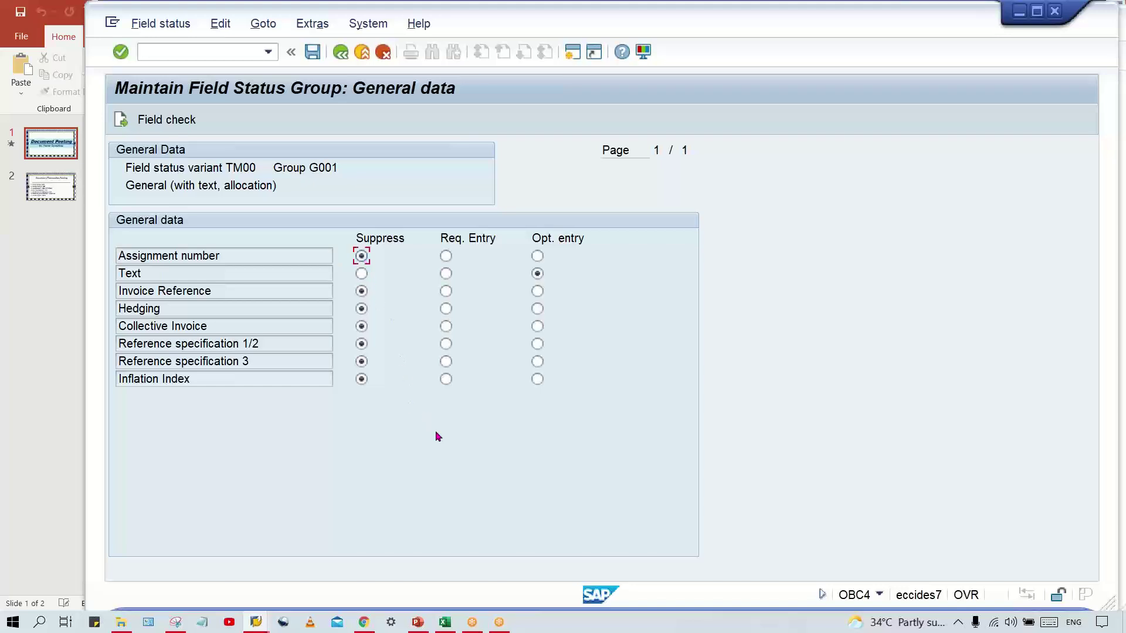
{"action": "key", "text": "F3"}
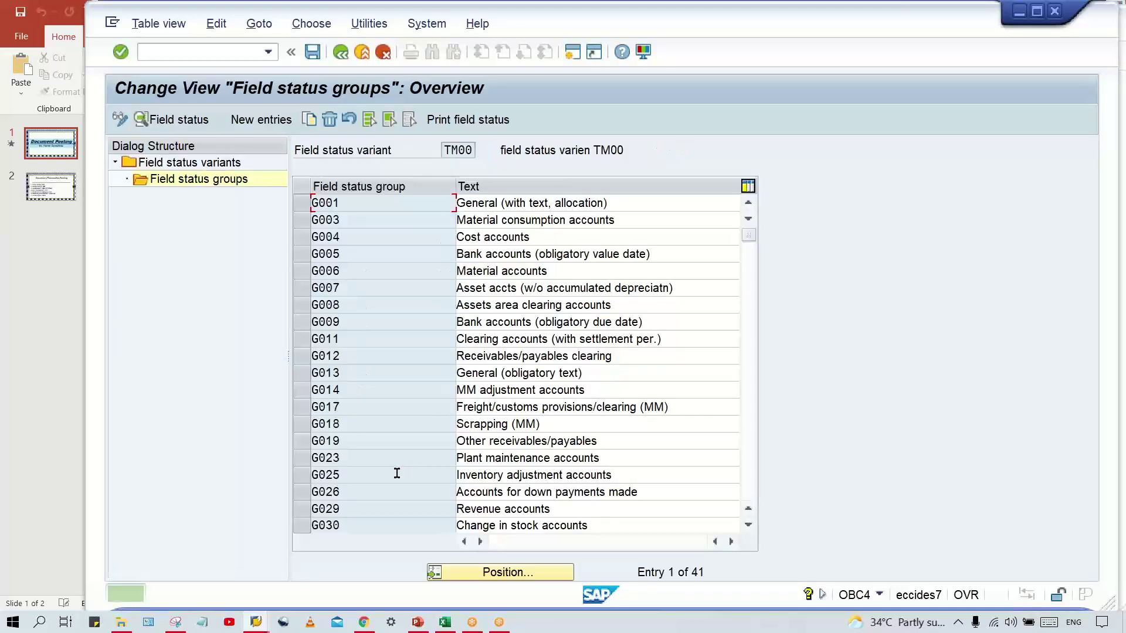
Step: Return to the G/L document entry and restart it with /NF-02, discarding the open item for account 4001
{"action": "left_click", "coordinate": [256, 622]}
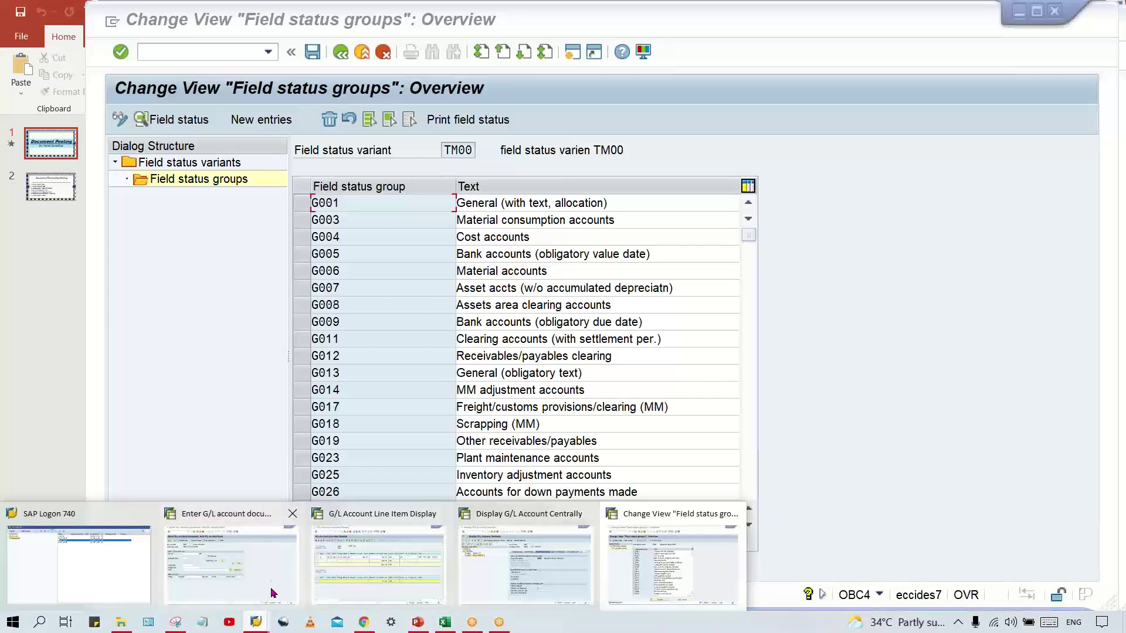
{"action": "left_click", "coordinate": [275, 593]}
{"action": "left_click", "coordinate": [237, 325]}
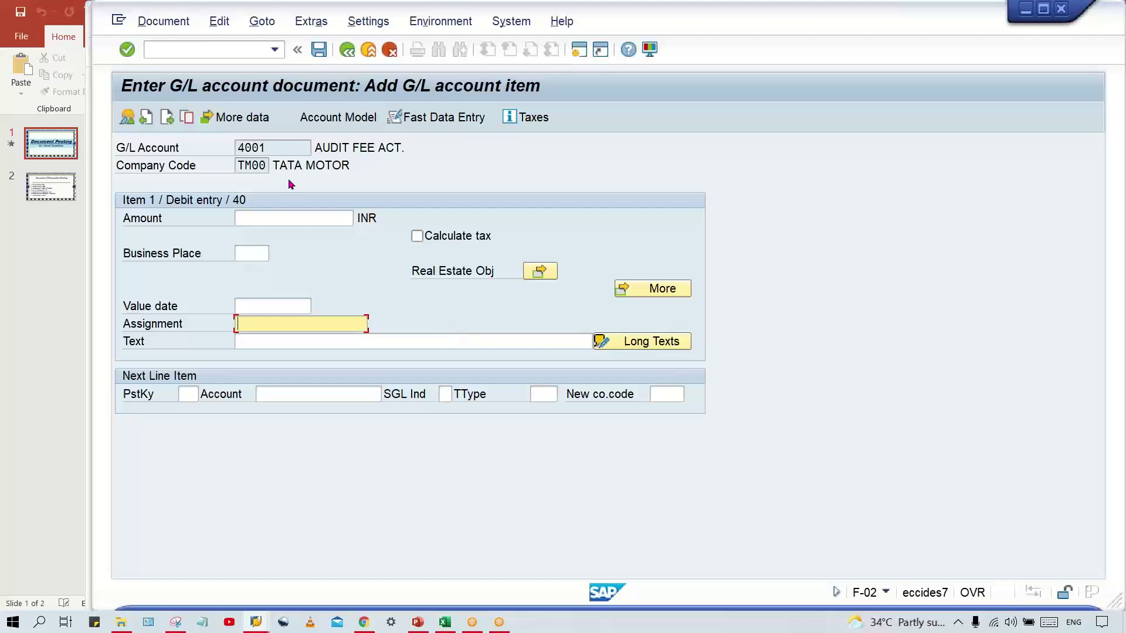
{"action": "left_click", "coordinate": [275, 49]}
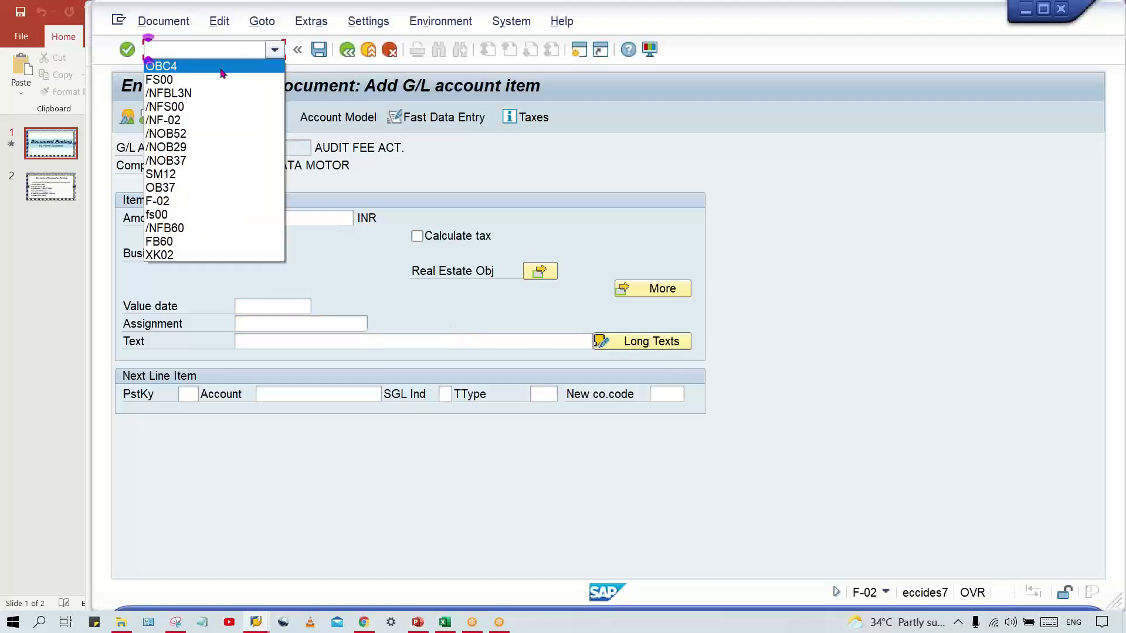
{"action": "left_click", "coordinate": [206, 120]}
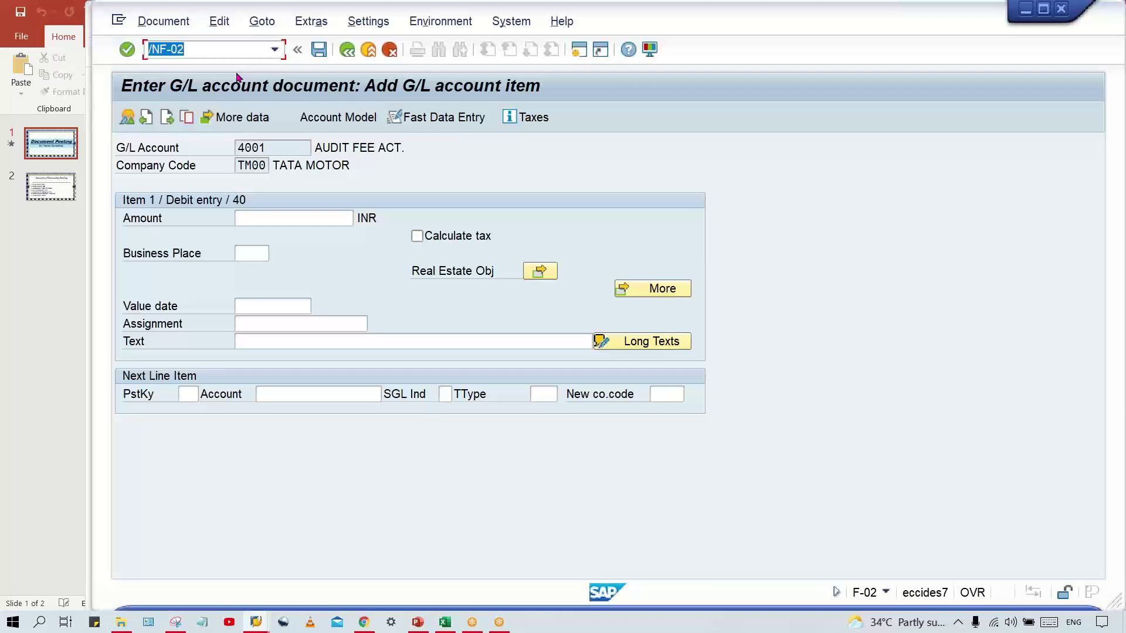
{"action": "key", "text": "Return"}
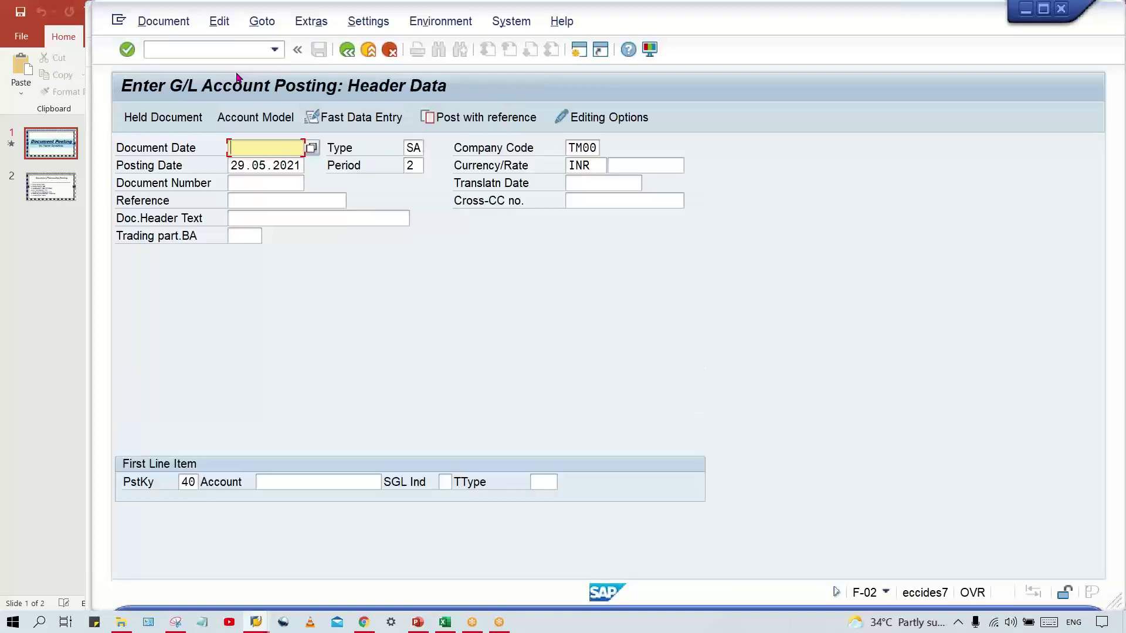
Step: Set the document date to 29.05.2021 and open the first line item for account 4001 with posting key 40
{"action": "key", "text": "Down"}
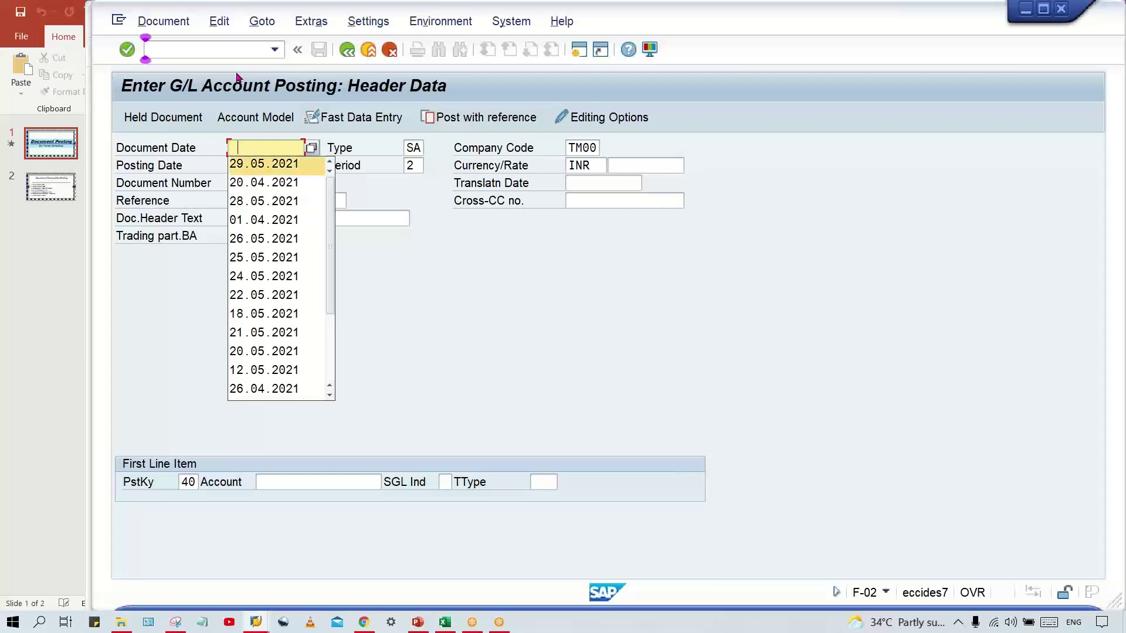
{"action": "key", "text": "Return"}
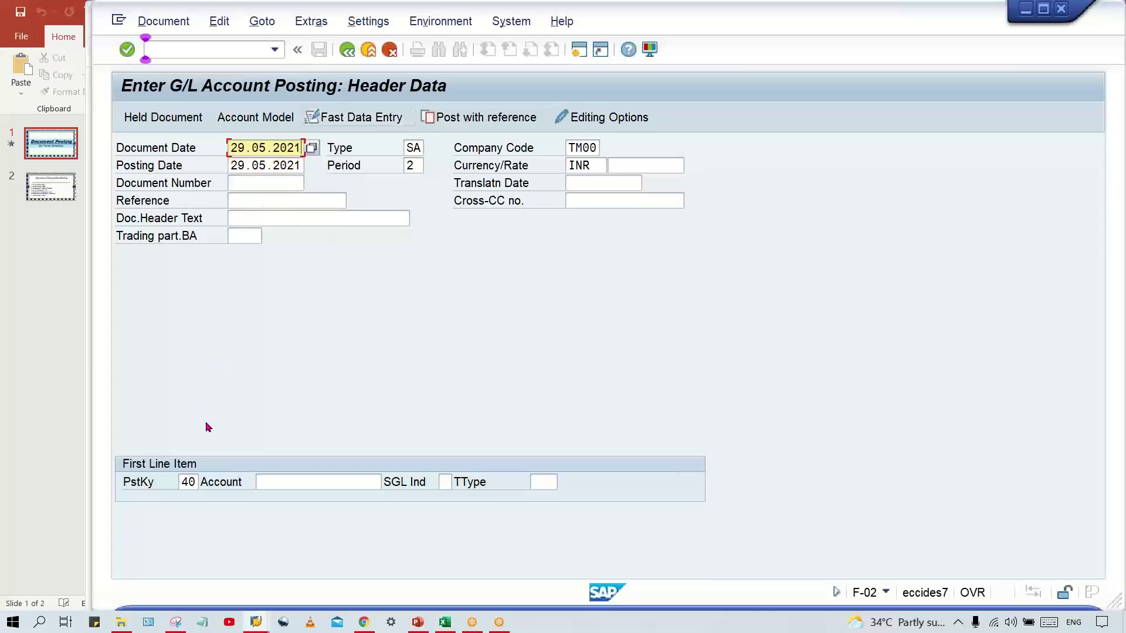
{"action": "left_click", "coordinate": [305, 484]}
{"action": "type", "text": "4"}
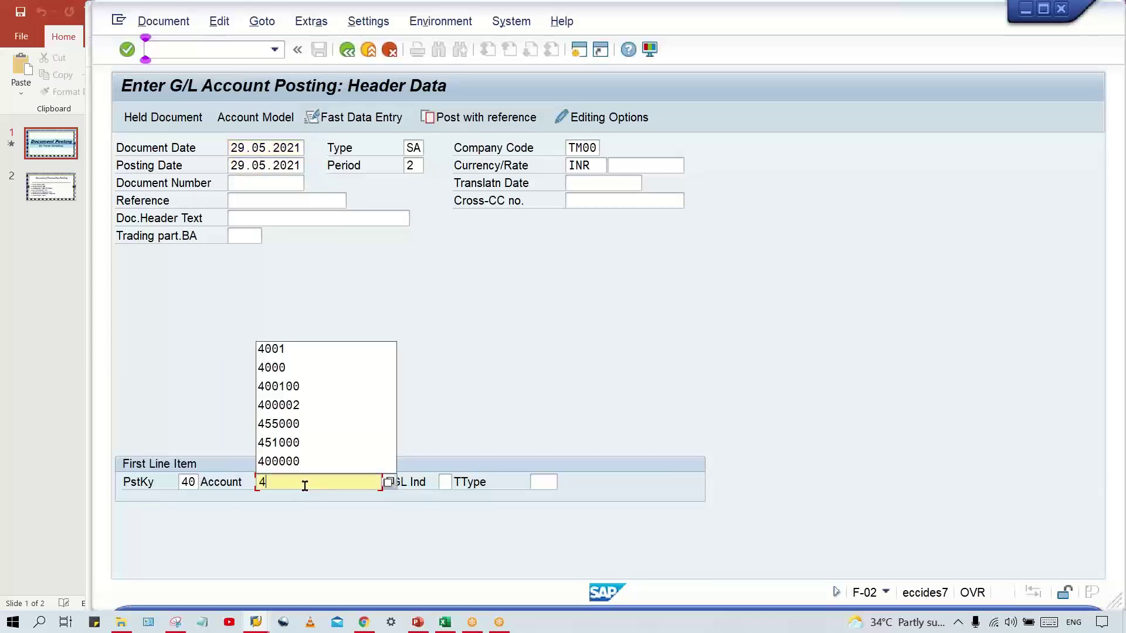
{"action": "key", "text": "Down"}
{"action": "key", "text": "Return"}
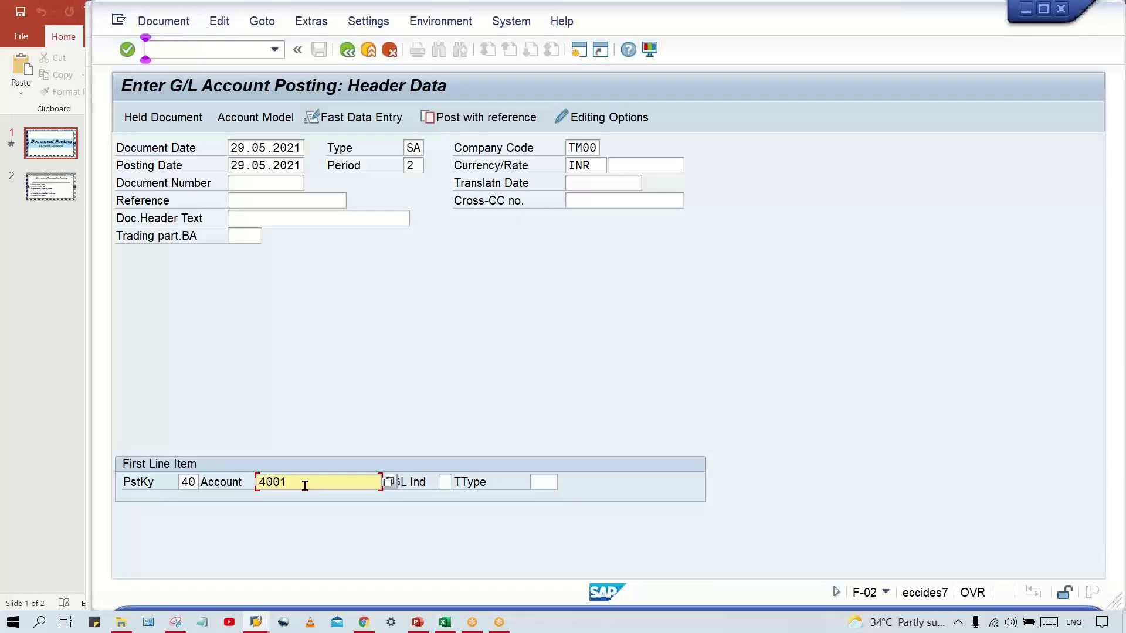
{"action": "key", "text": "Return"}
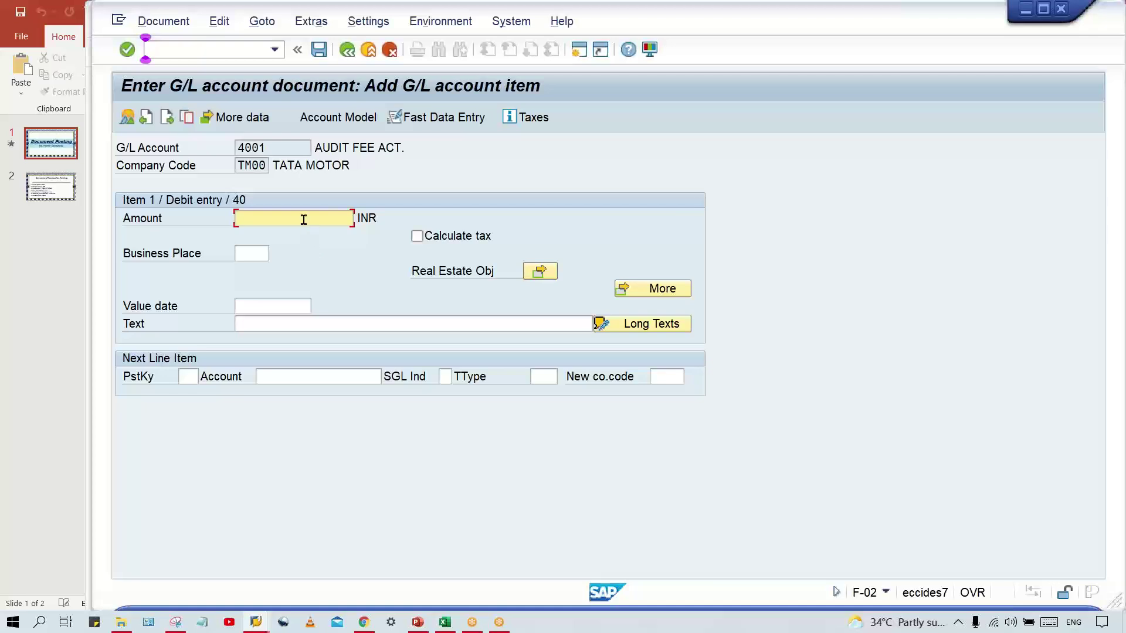
Step: Give the debit item an amount of 2500 INR and the text AUDIT FEE FOR XYZ FIRM
{"action": "type", "text": "2500"}
{"action": "left_click", "coordinate": [325, 322]}
{"action": "key", "text": "Down"}
{"action": "key", "text": "Down"}
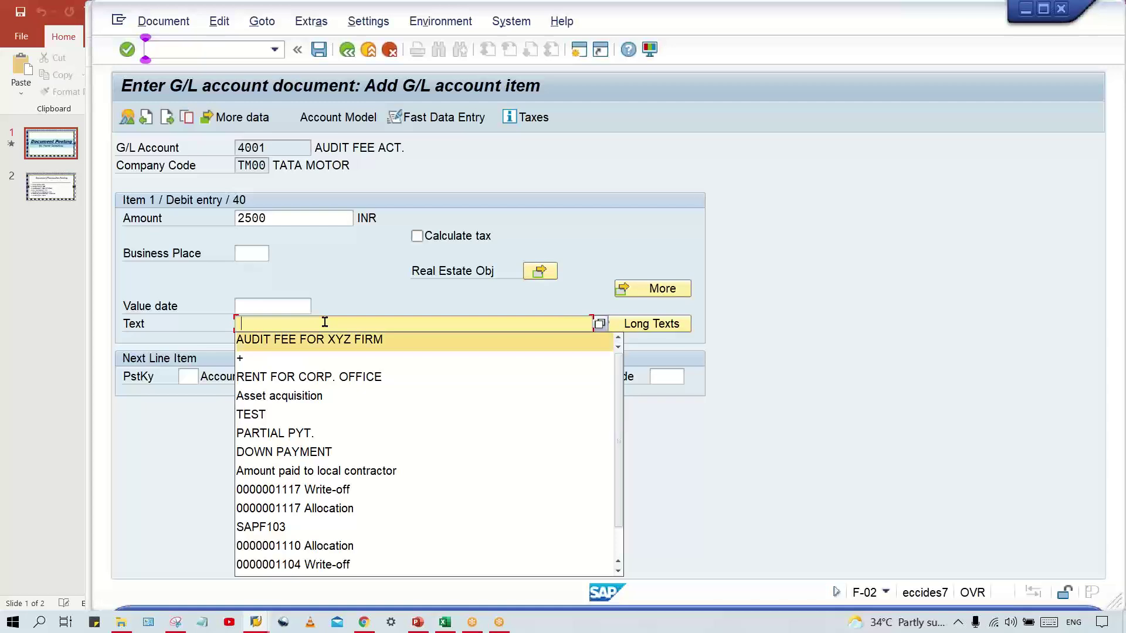
{"action": "key", "text": "Return"}
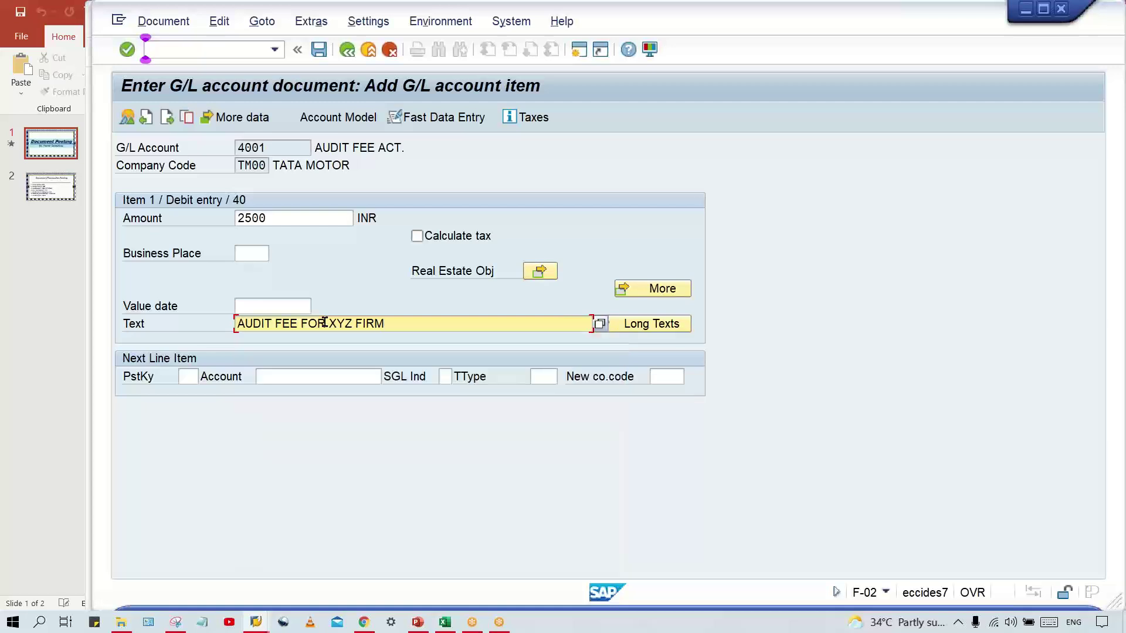
Step: Add the next line item with posting key 50 and account 1000
{"action": "left_click", "coordinate": [187, 376]}
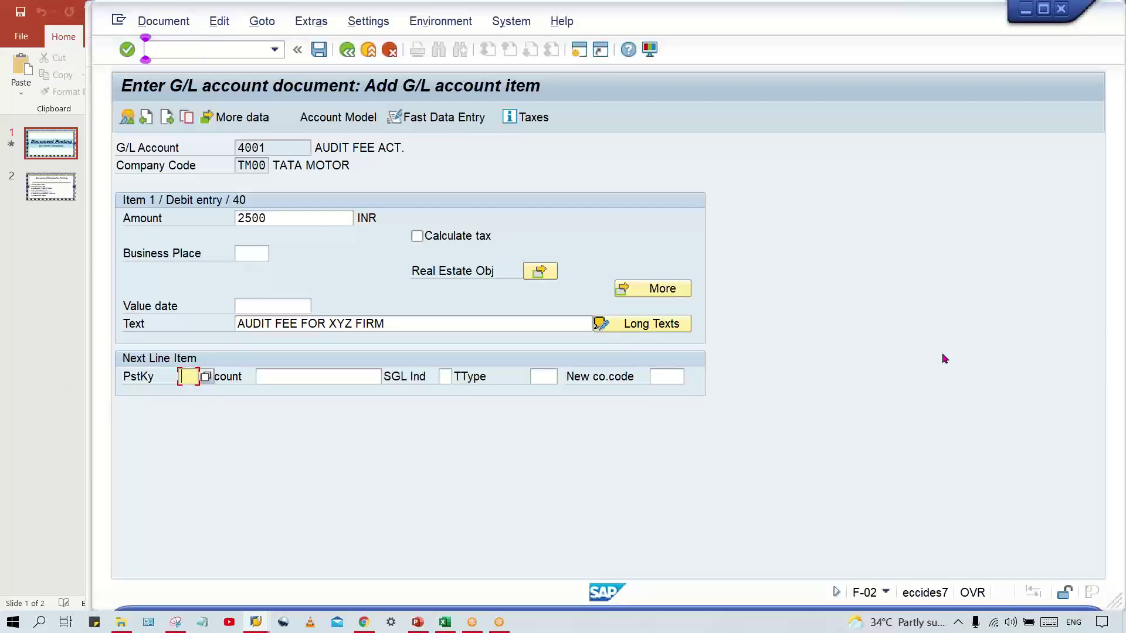
{"action": "type", "text": "50"}
{"action": "key", "text": "Tab"}
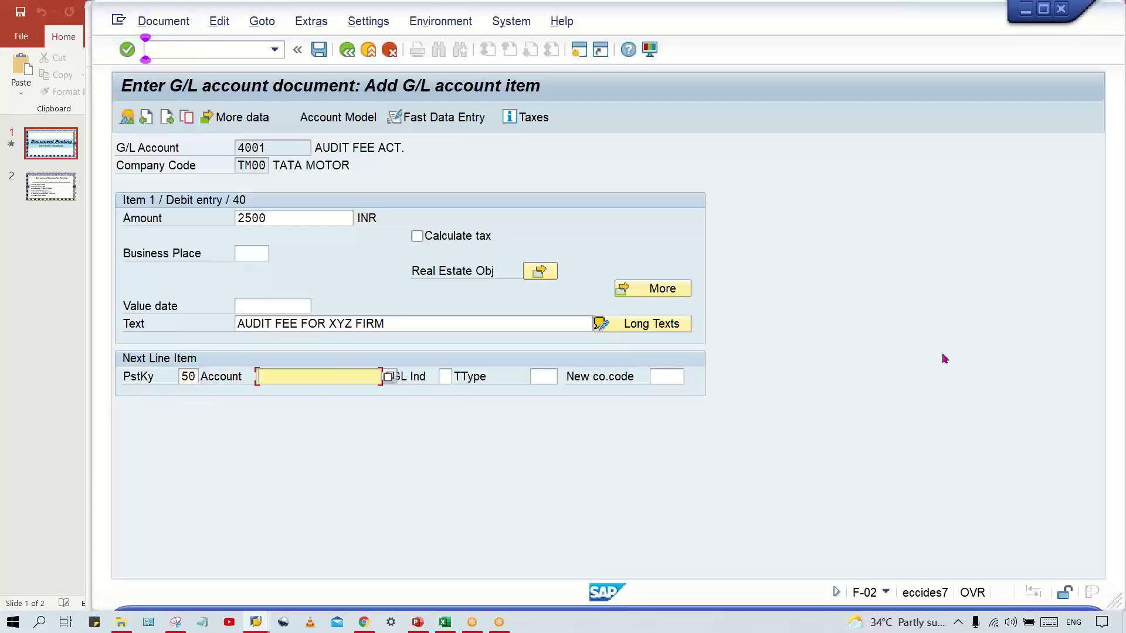
{"action": "type", "text": "1000"}
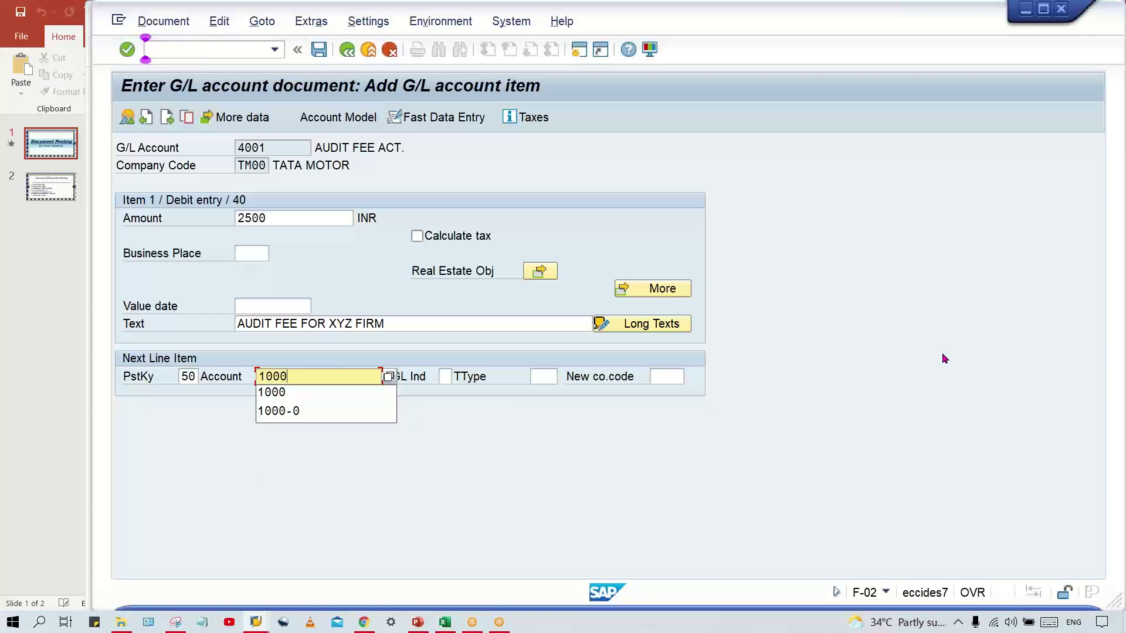
{"action": "key", "text": "Return"}
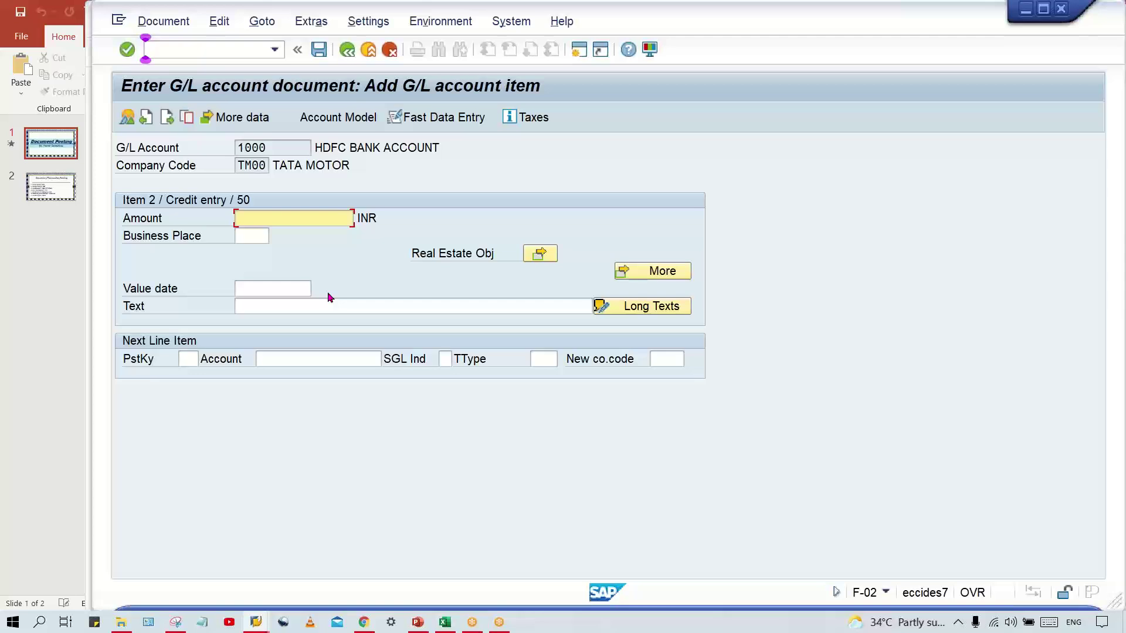
Step: Switch to the field status groups of variant TM00 and review group G001
{"action": "left_click", "coordinate": [255, 623]}
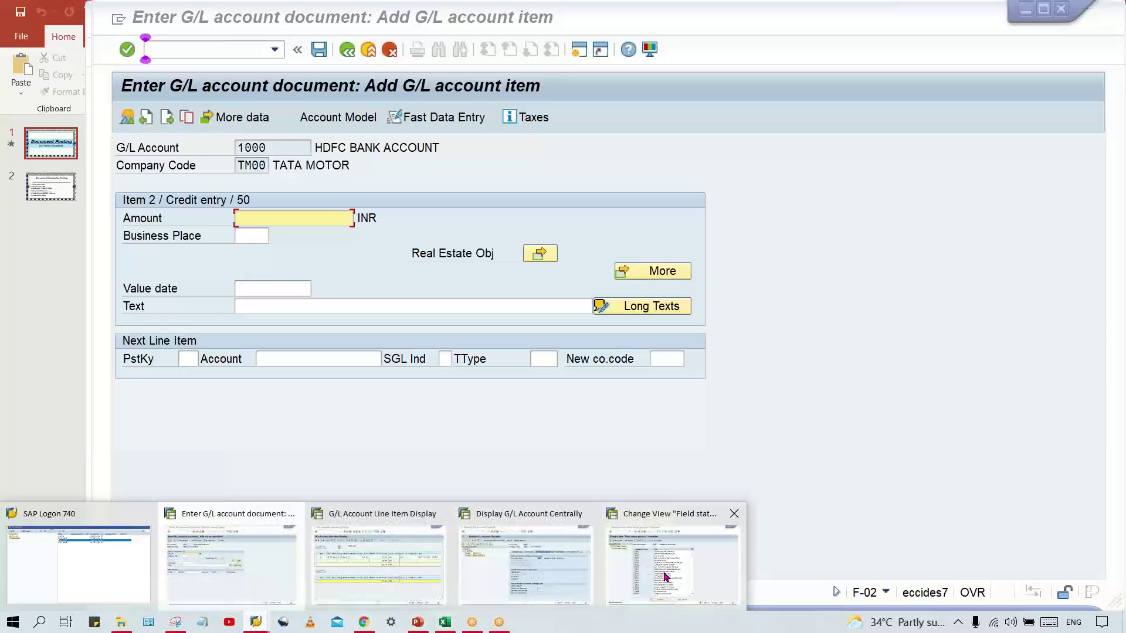
{"action": "left_click", "coordinate": [661, 576]}
{"action": "double_click", "coordinate": [321, 203]}
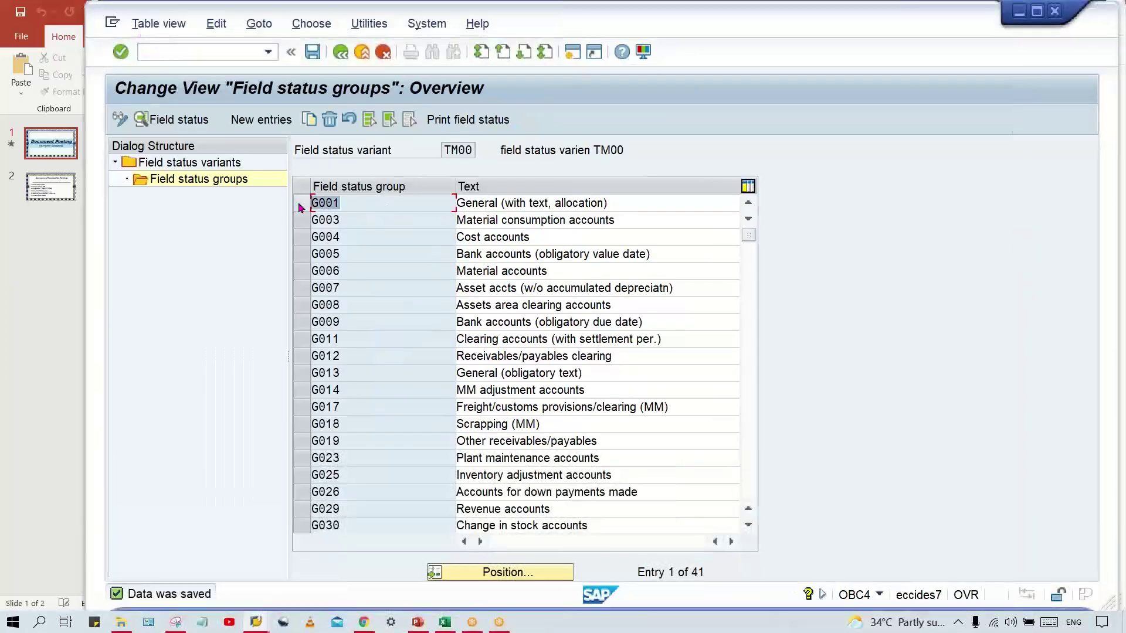
{"action": "left_click", "coordinate": [367, 201]}
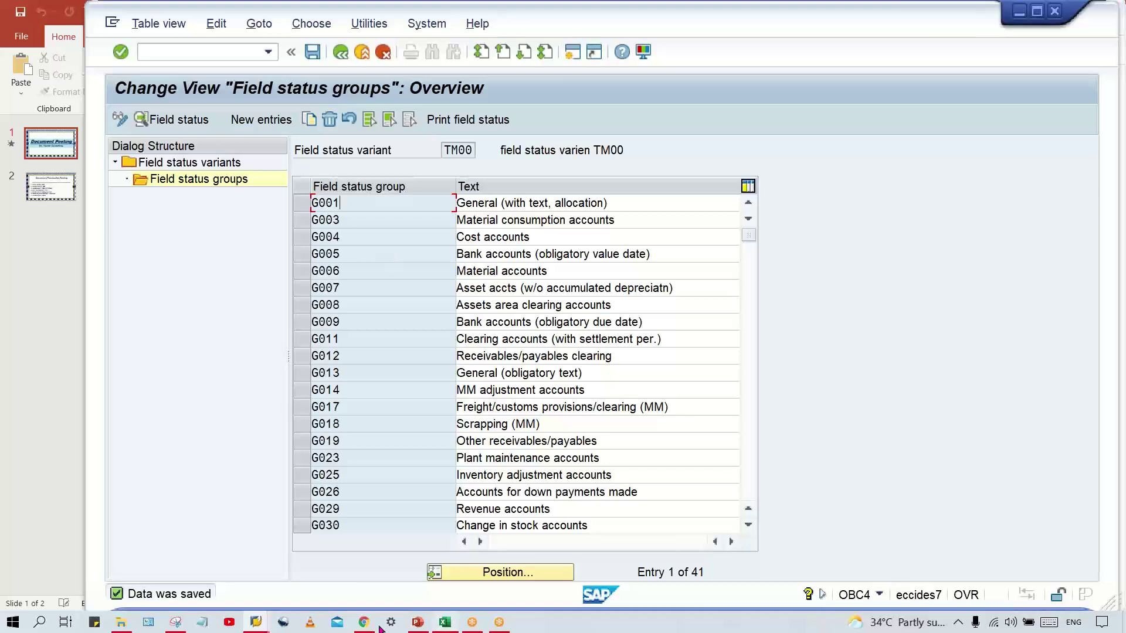
Step: Check the field status group of asset account 1000 in the G/L account display, and return to variant TM00's field status groups
{"action": "left_click", "coordinate": [256, 623]}
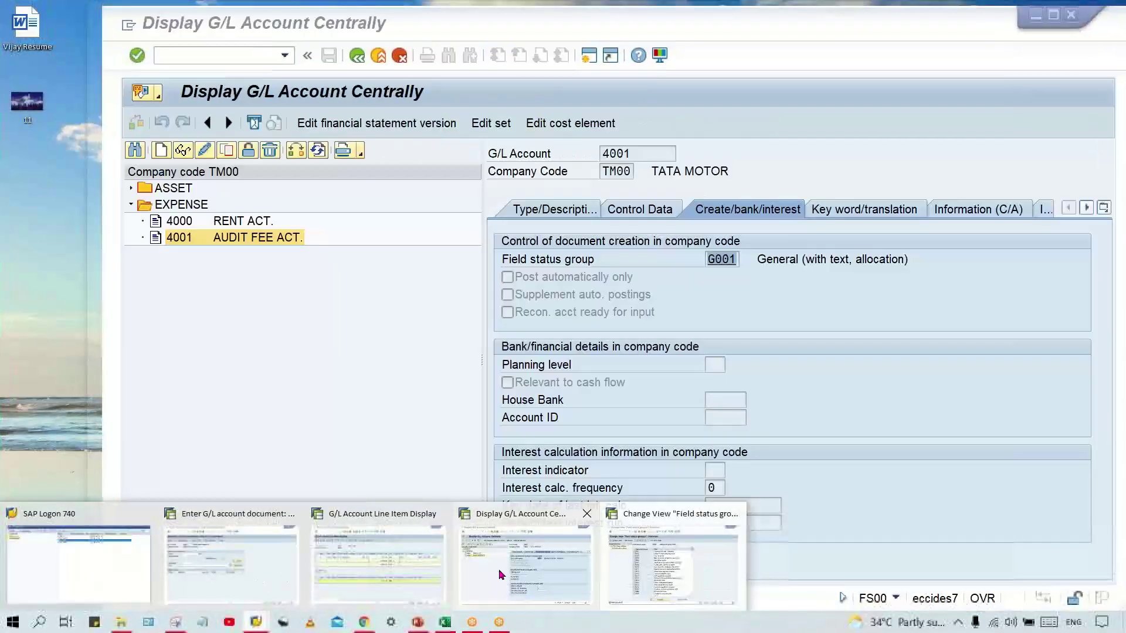
{"action": "left_click", "coordinate": [499, 569]}
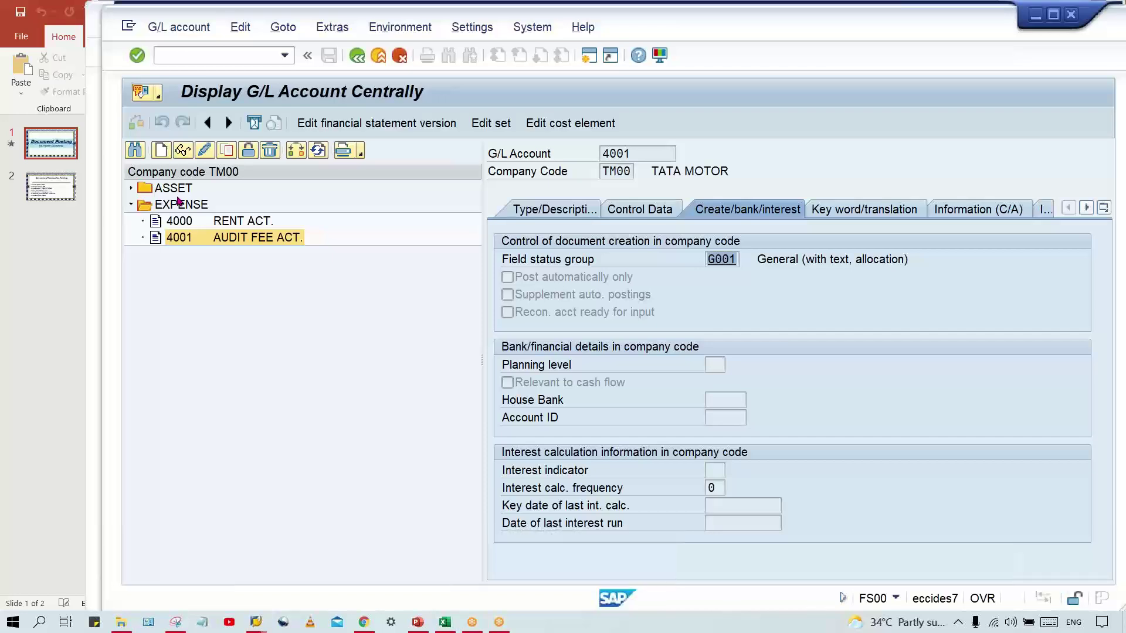
{"action": "double_click", "coordinate": [180, 191]}
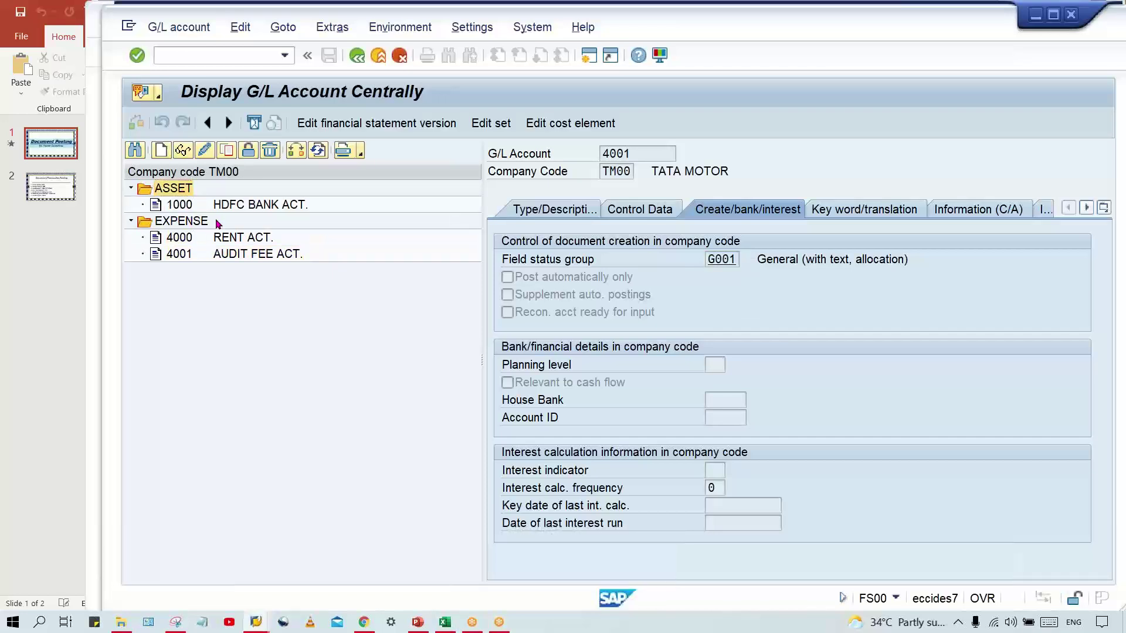
{"action": "double_click", "coordinate": [235, 209]}
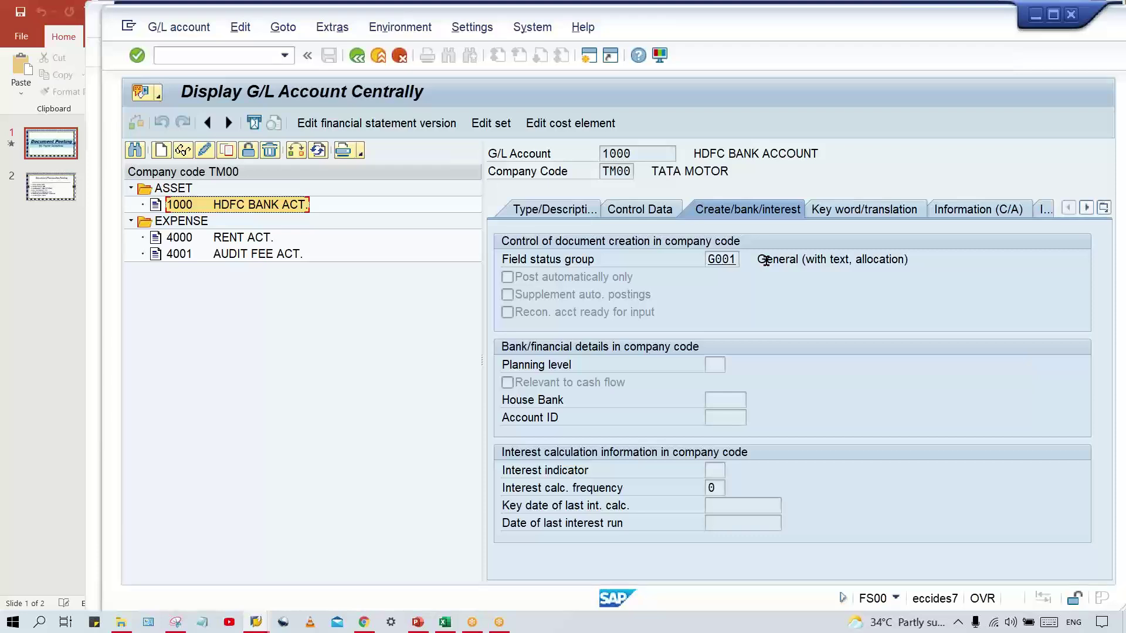
{"action": "left_click", "coordinate": [257, 624]}
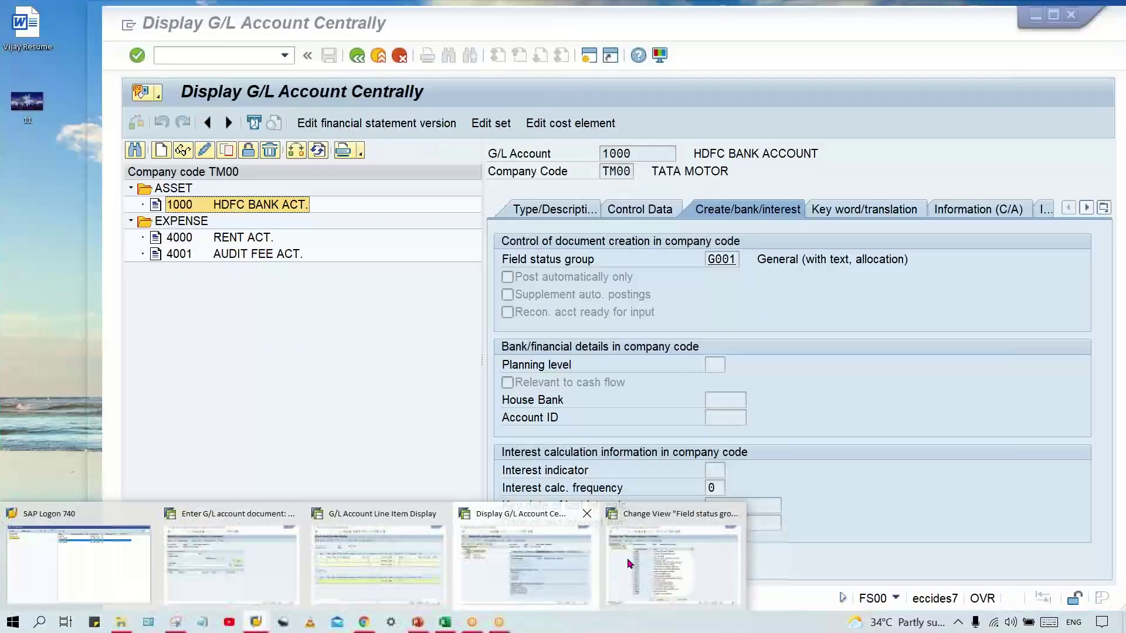
{"action": "left_click", "coordinate": [629, 564]}
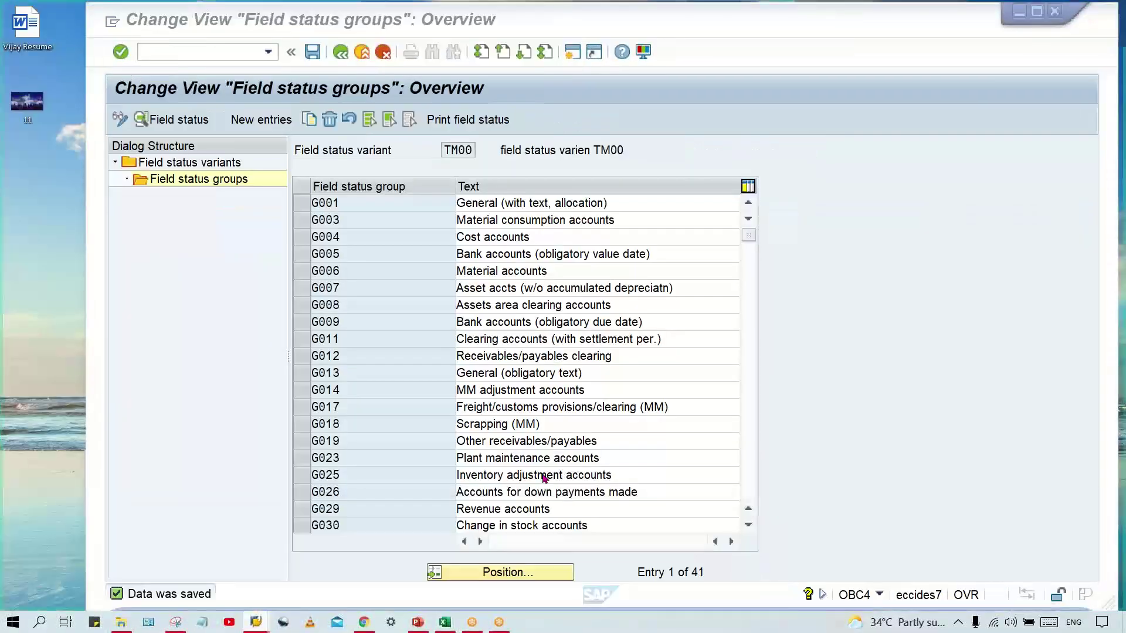
Step: Start a copy of field status group G001 in variant TM00 and name the new group G002
{"action": "left_click", "coordinate": [302, 202]}
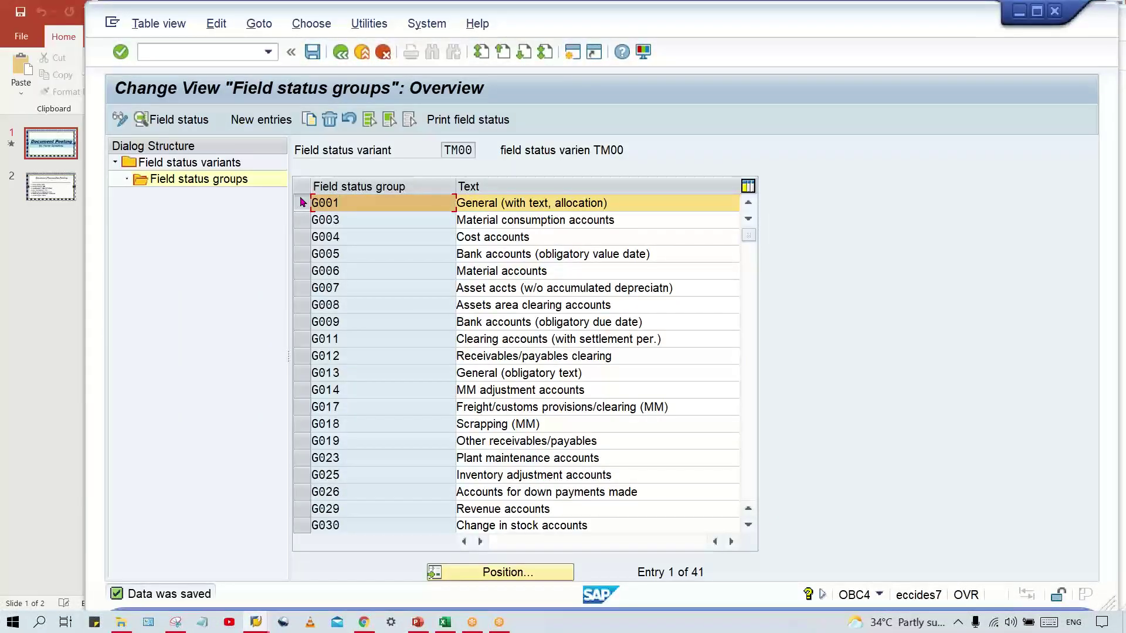
{"action": "left_click", "coordinate": [309, 120]}
{"action": "left_click", "coordinate": [367, 203]}
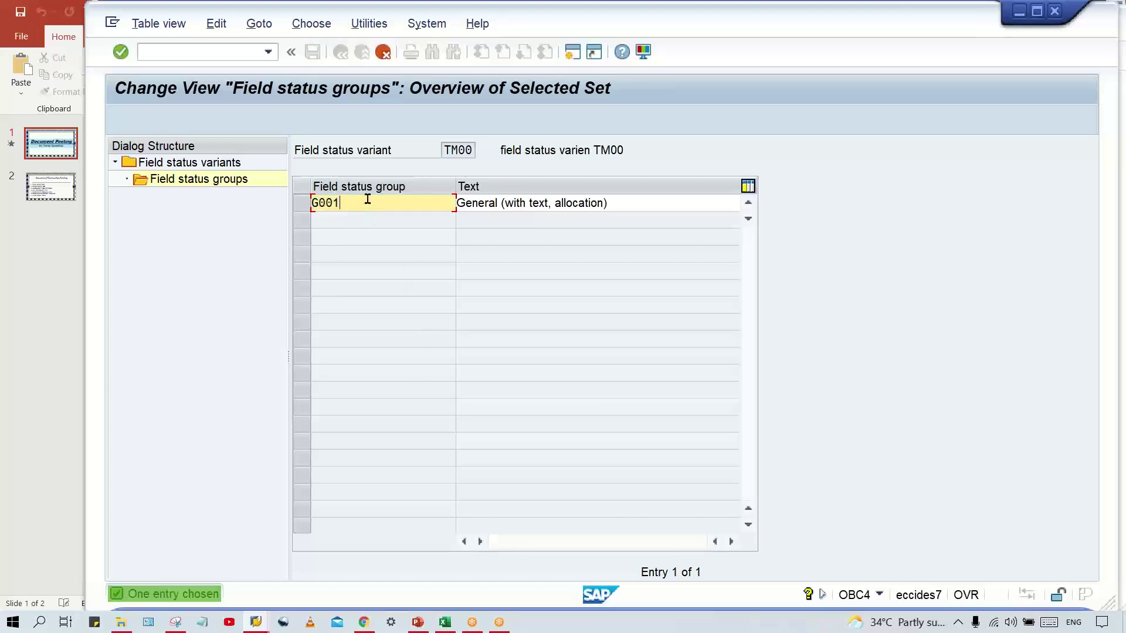
{"action": "key", "text": "BackSpace"}
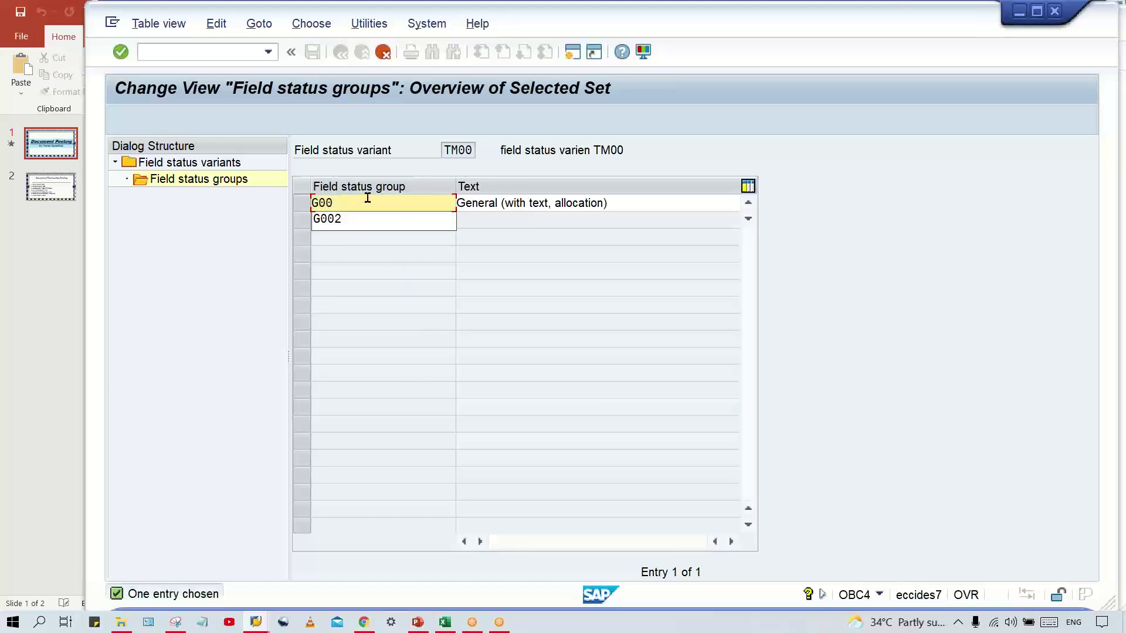
{"action": "type", "text": "2"}
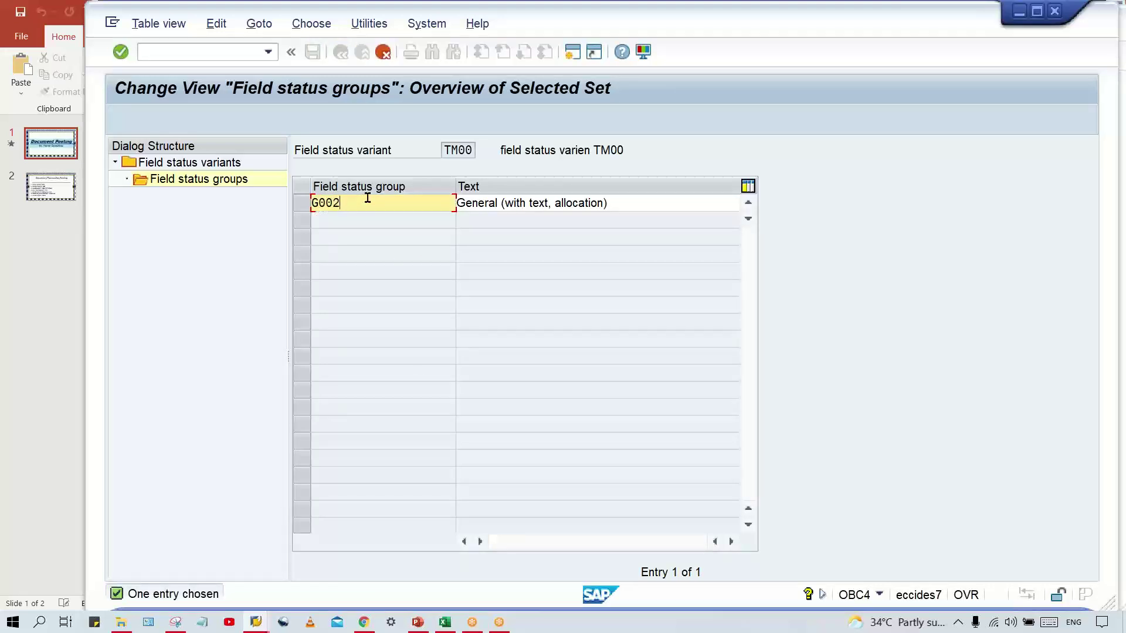
Step: Set the copied group's text to "General for test" and complete the copy
{"action": "left_click", "coordinate": [667, 200]}
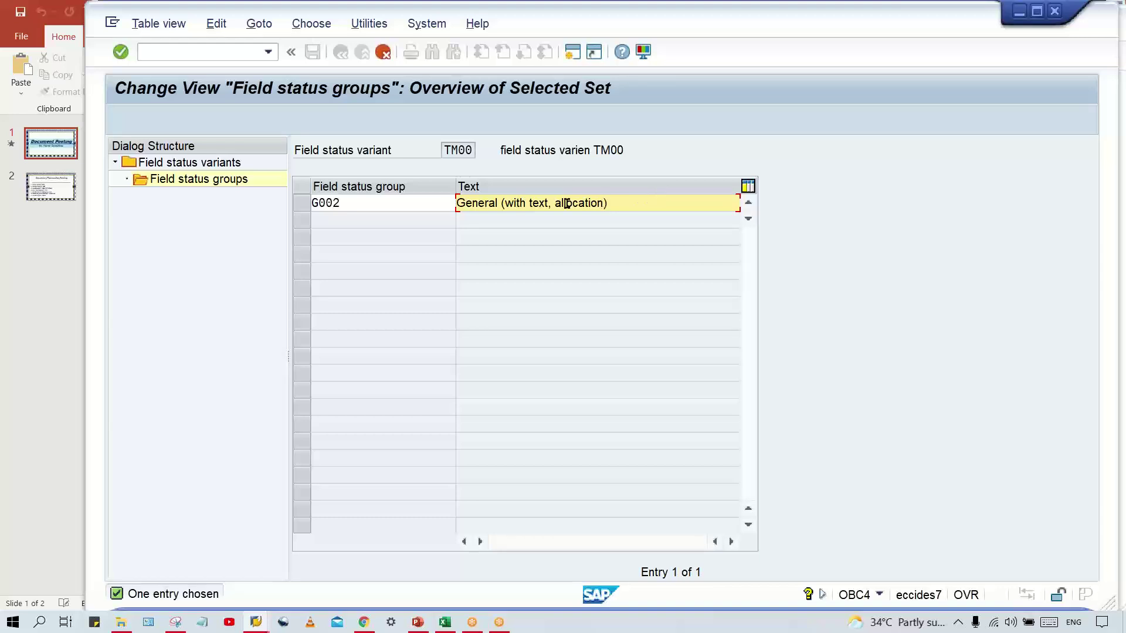
{"action": "left_click_drag", "start_coordinate": [607, 203], "coordinate": [505, 203]}
{"action": "key", "text": "BackSpace"}
{"action": "key", "text": "BackSpace"}
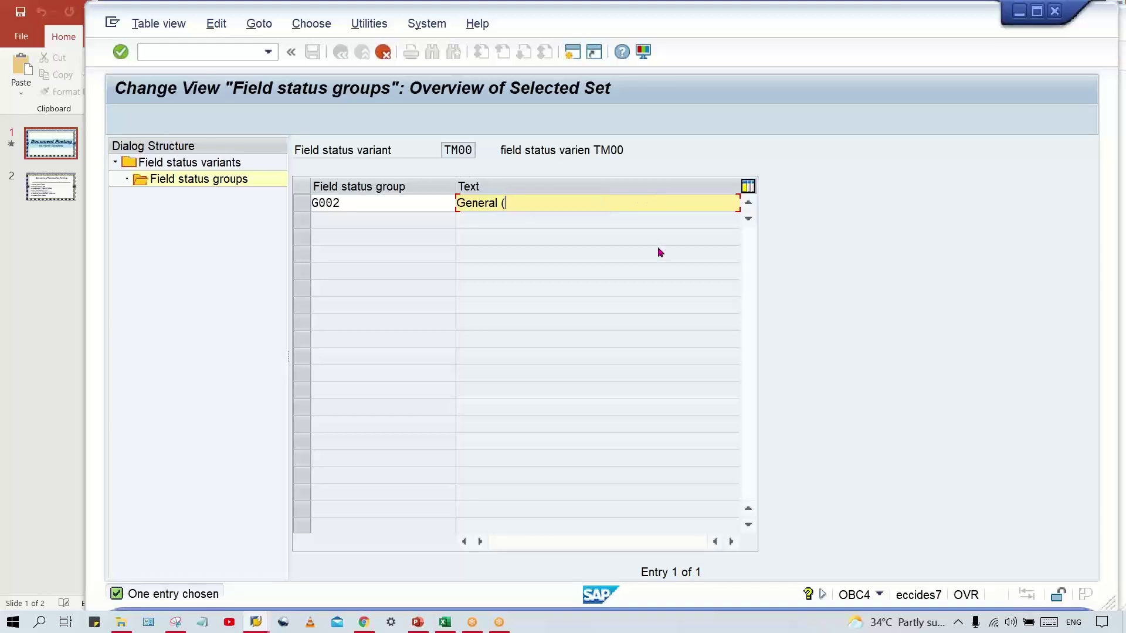
{"action": "type", "text": "for test"}
{"action": "key", "text": "Return"}
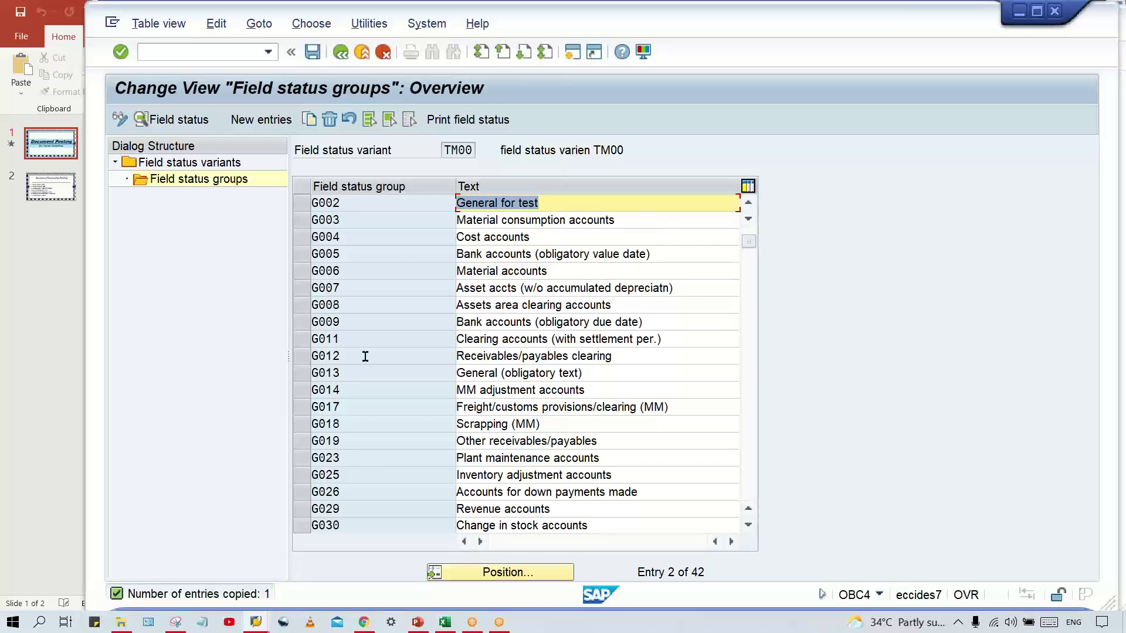
{"action": "left_click", "coordinate": [748, 203]}
{"action": "left_click", "coordinate": [747, 186]}
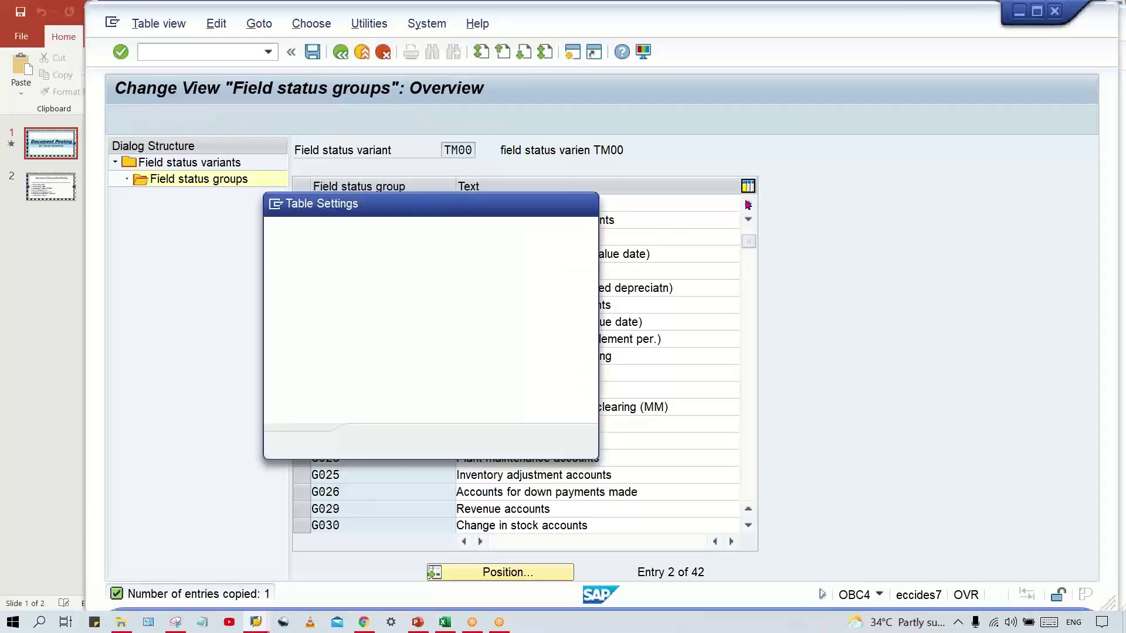
{"action": "left_click", "coordinate": [585, 204]}
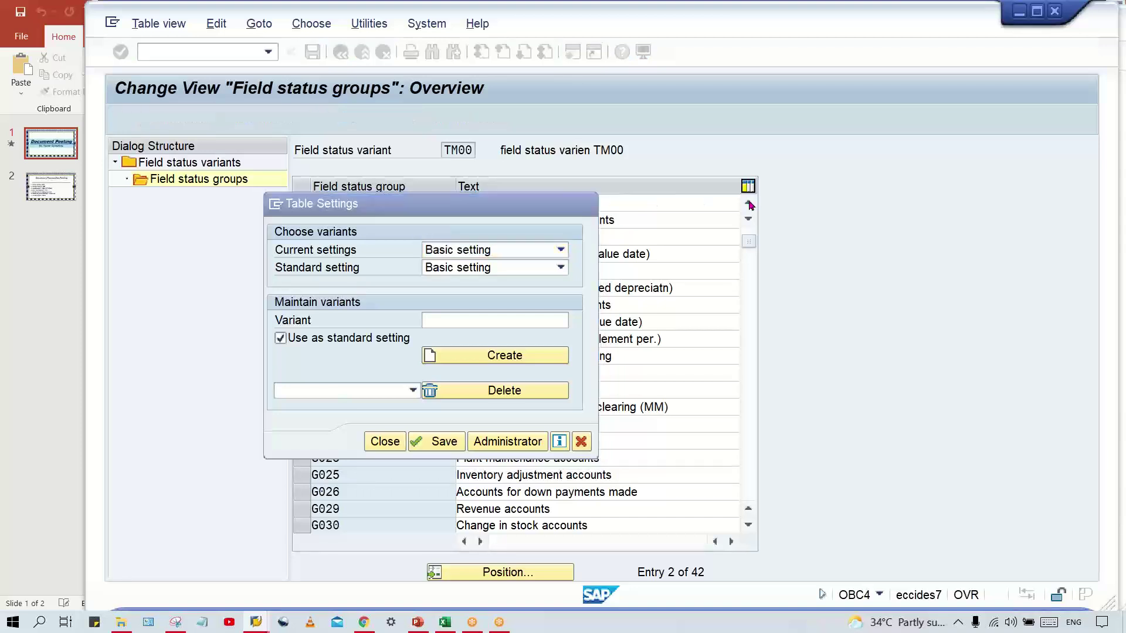
Step: Make Assignment number an optional entry in the General data of field status group G002 and save the group
{"action": "left_click", "coordinate": [748, 205]}
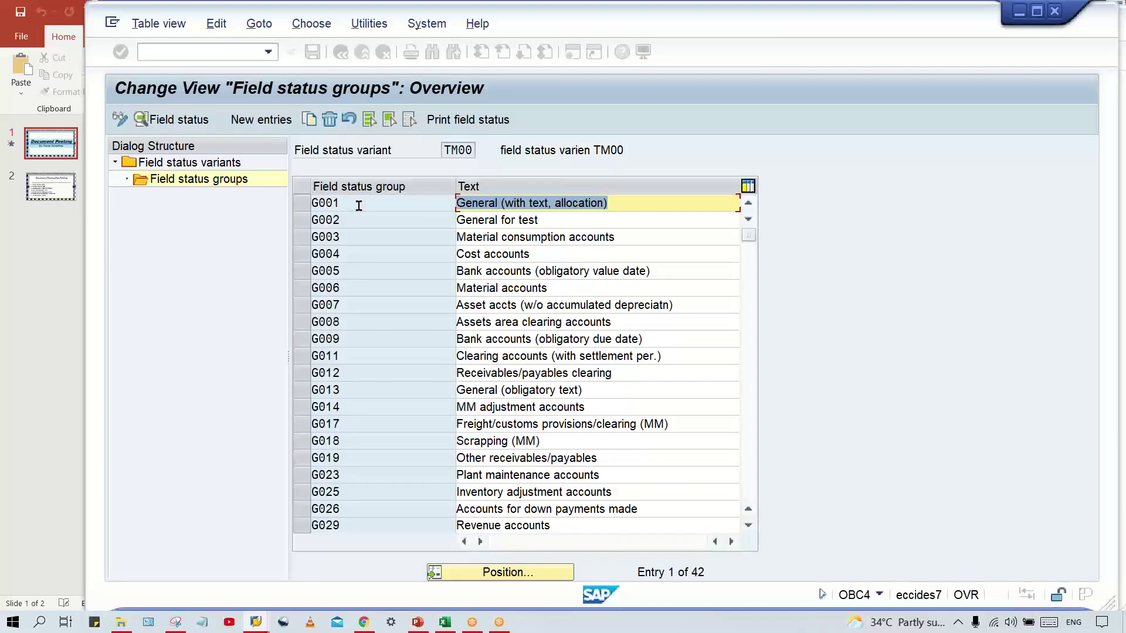
{"action": "left_click", "coordinate": [390, 207]}
{"action": "left_click", "coordinate": [353, 215]}
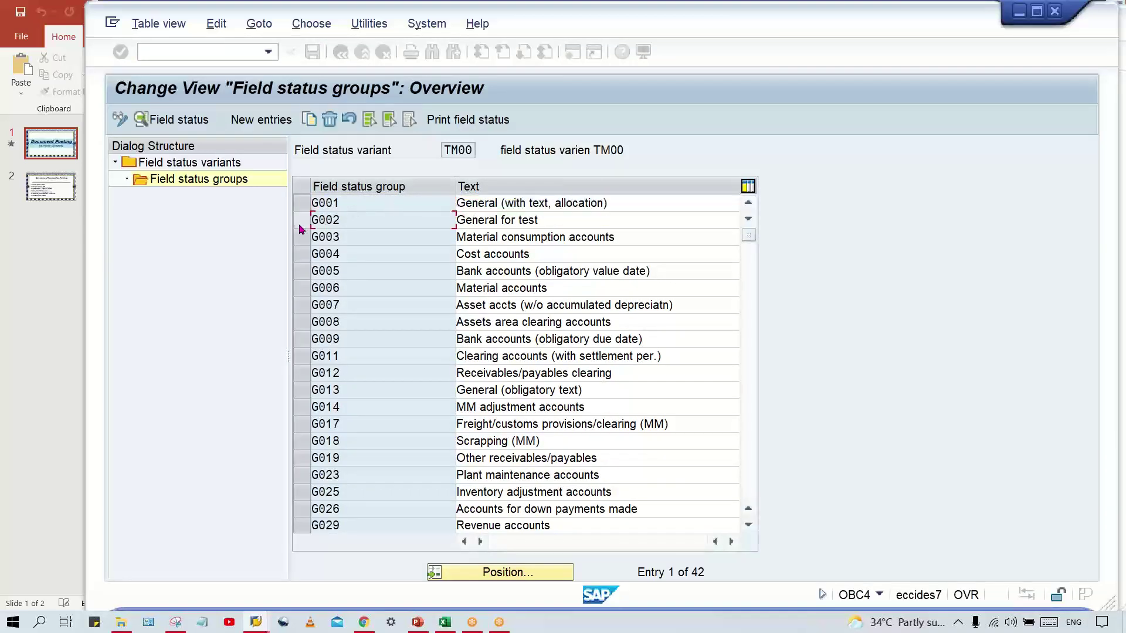
{"action": "double_click", "coordinate": [346, 220]}
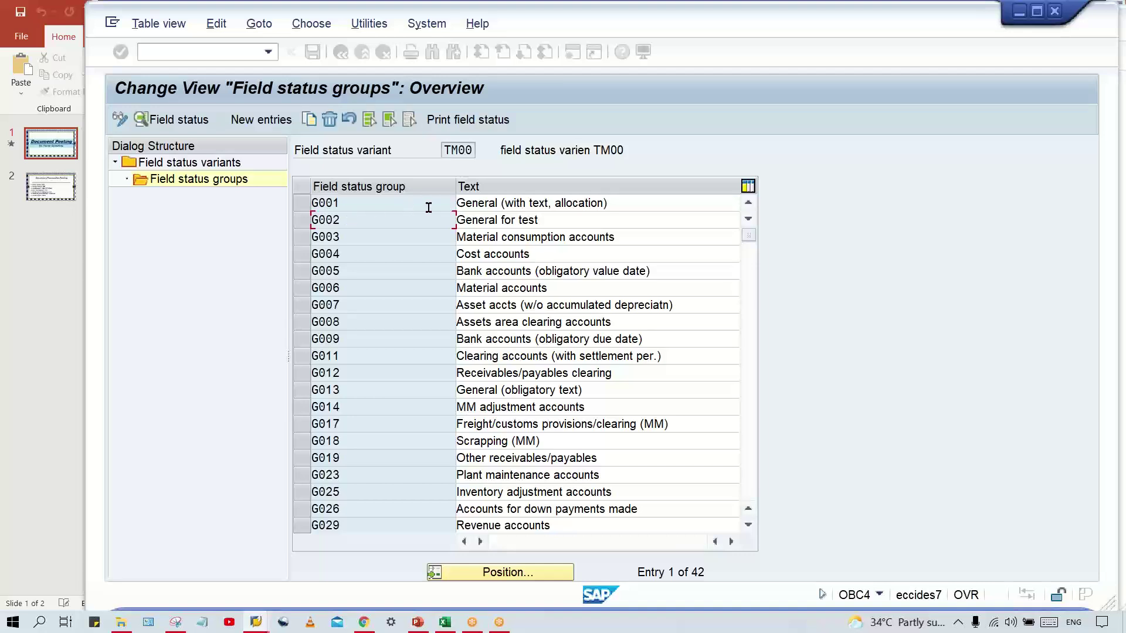
{"action": "double_click", "coordinate": [390, 220]}
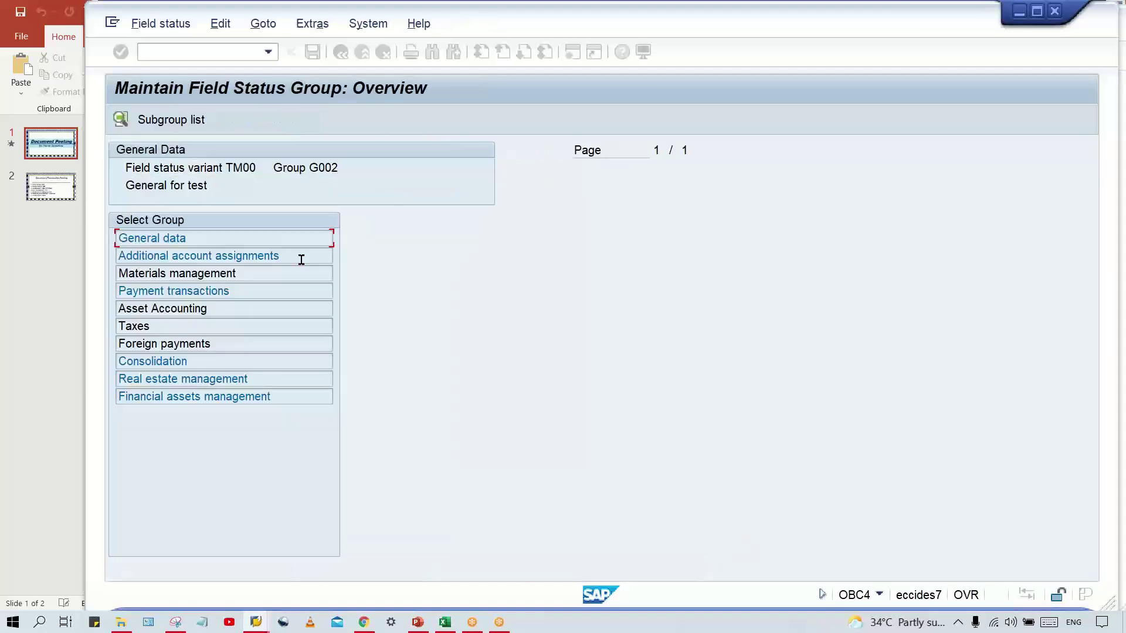
{"action": "double_click", "coordinate": [170, 239]}
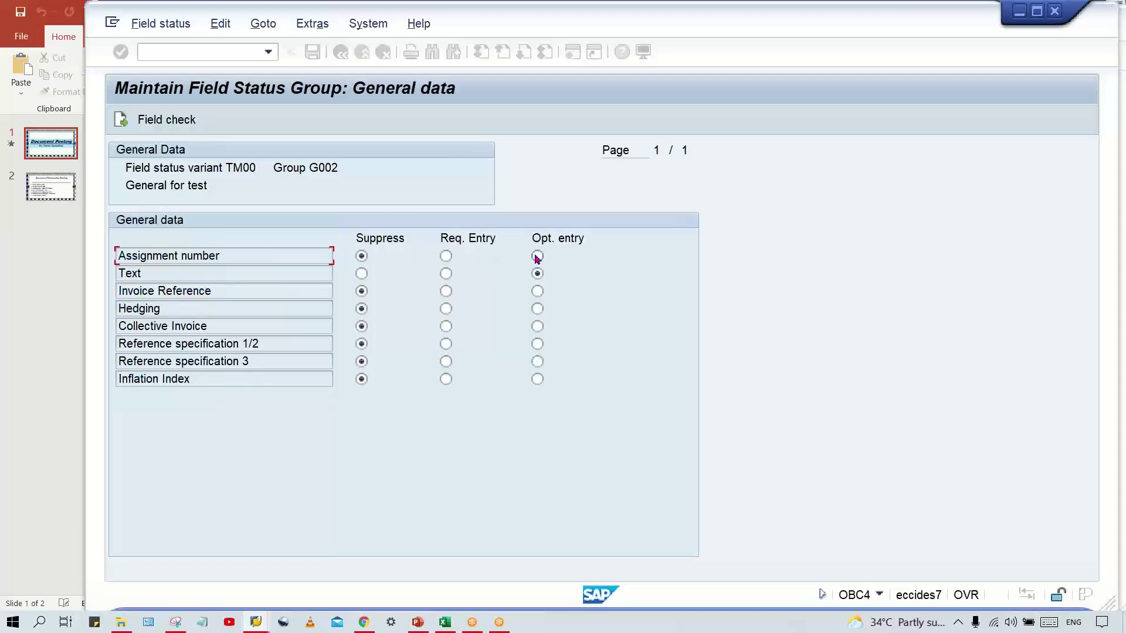
{"action": "left_click", "coordinate": [538, 257]}
{"action": "key", "text": "F3"}
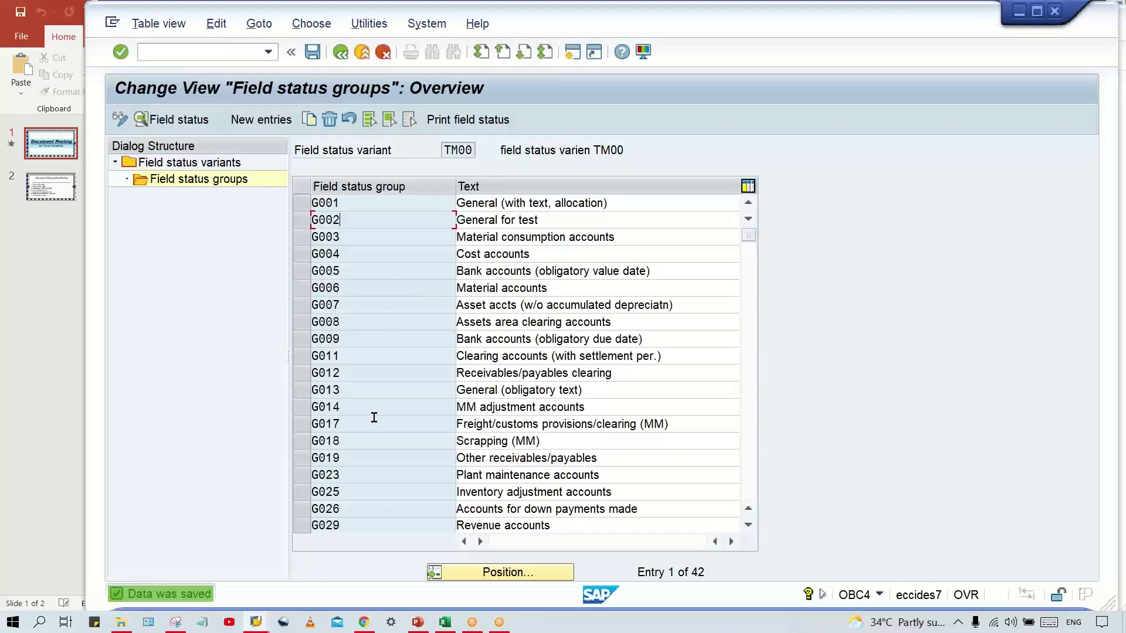
Step: Switch to the G/L account display, change account 1000's field status group to G002, and save the account
{"action": "left_click", "coordinate": [262, 623]}
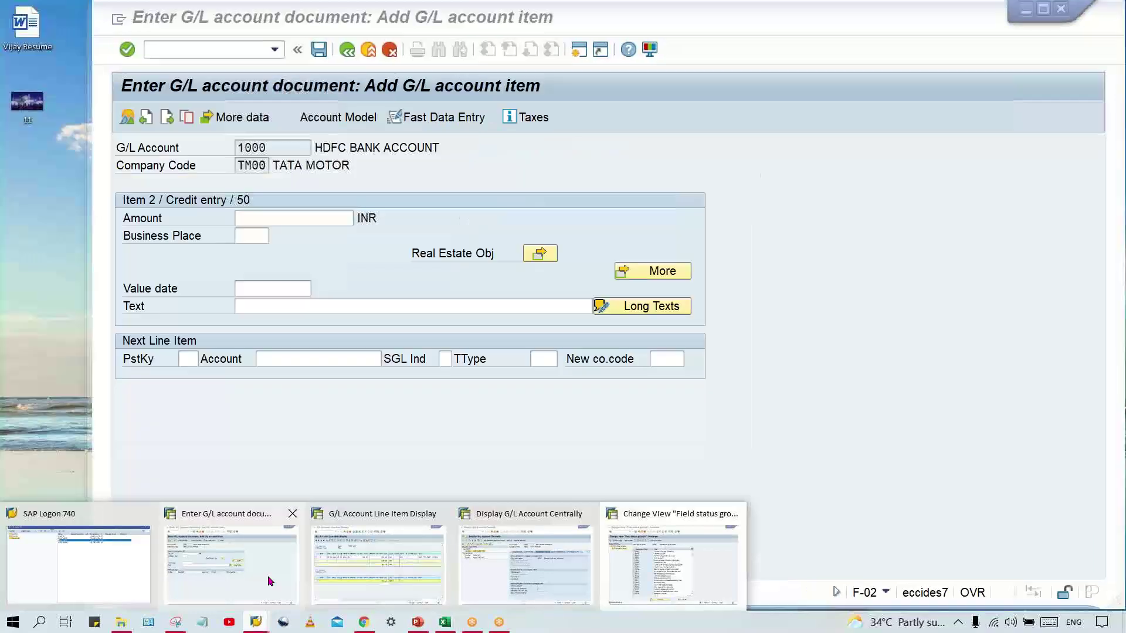
{"action": "left_click", "coordinate": [268, 575]}
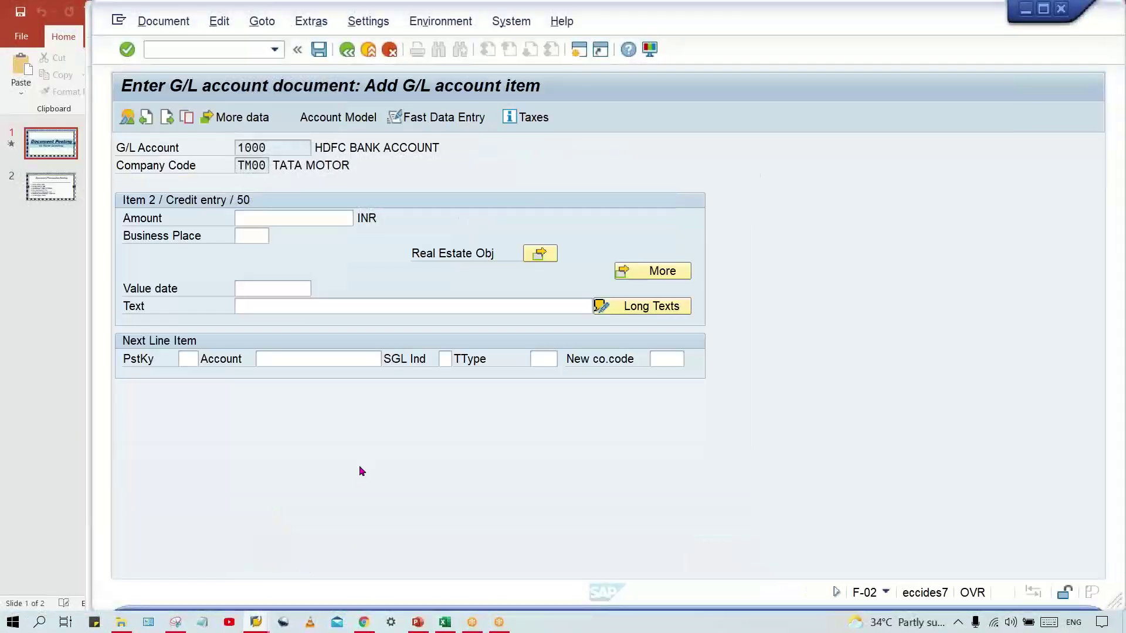
{"action": "left_click", "coordinate": [256, 622]}
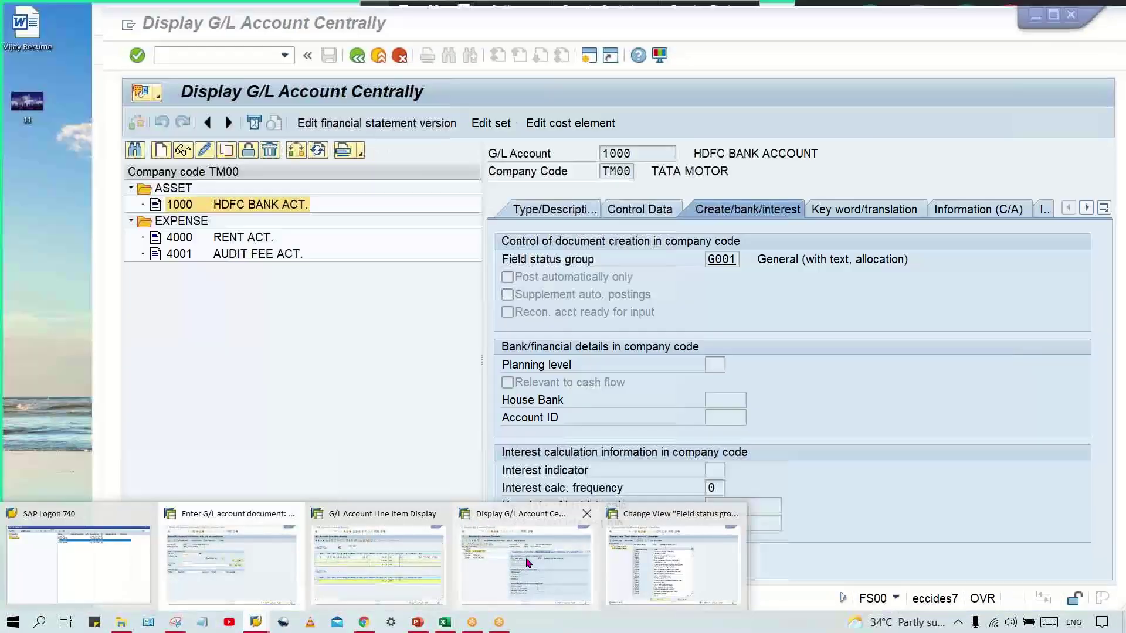
{"action": "left_click", "coordinate": [525, 563]}
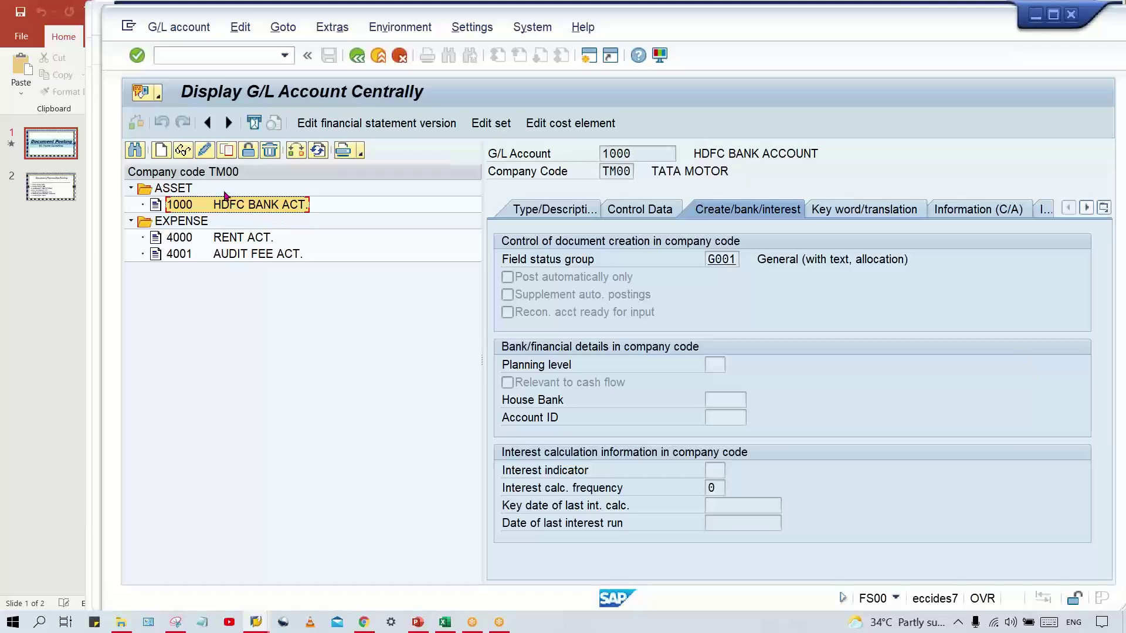
{"action": "left_click", "coordinate": [203, 152]}
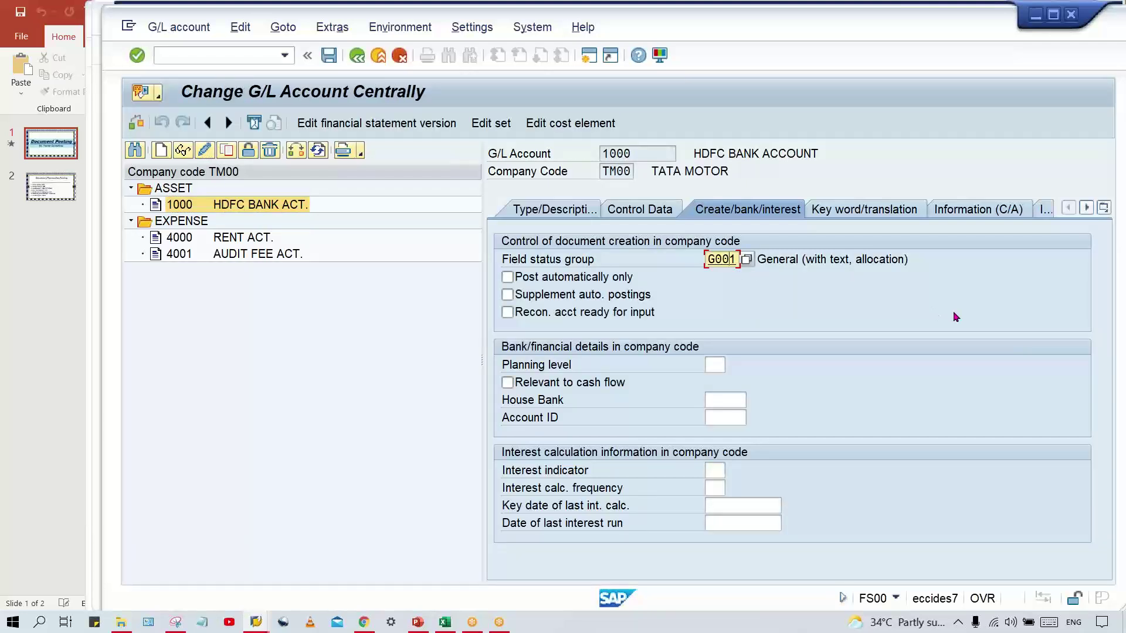
{"action": "type", "text": "2"}
{"action": "key", "text": "ctrl+s"}
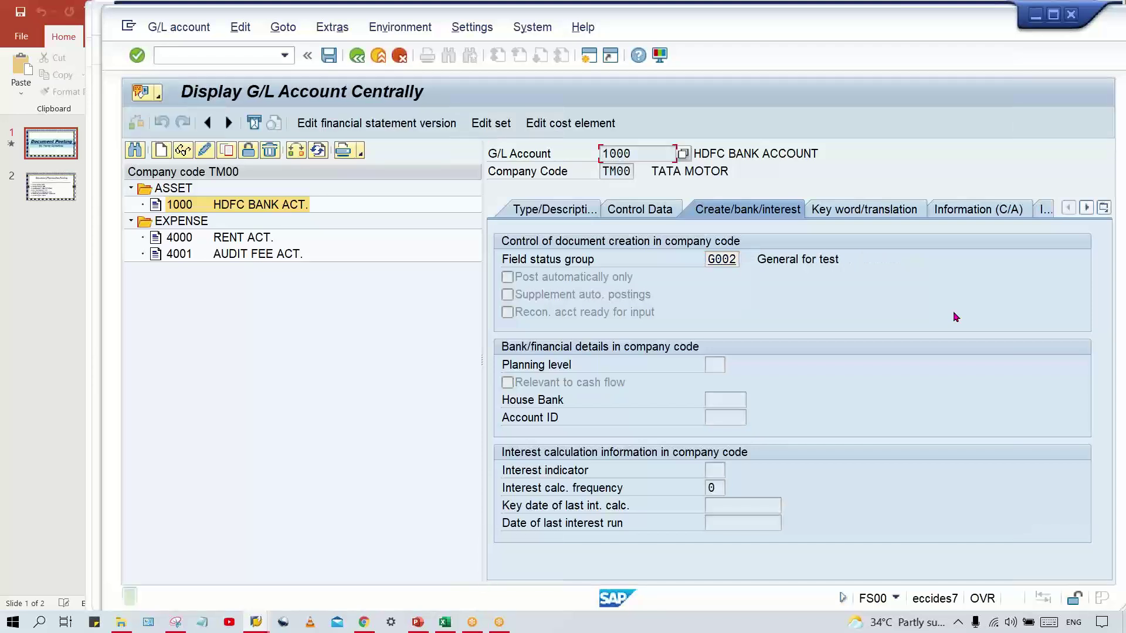
Step: Check the General data field settings of account 1000's field status group and return to the account display
{"action": "left_click", "coordinate": [715, 263]}
{"action": "double_click", "coordinate": [715, 263]}
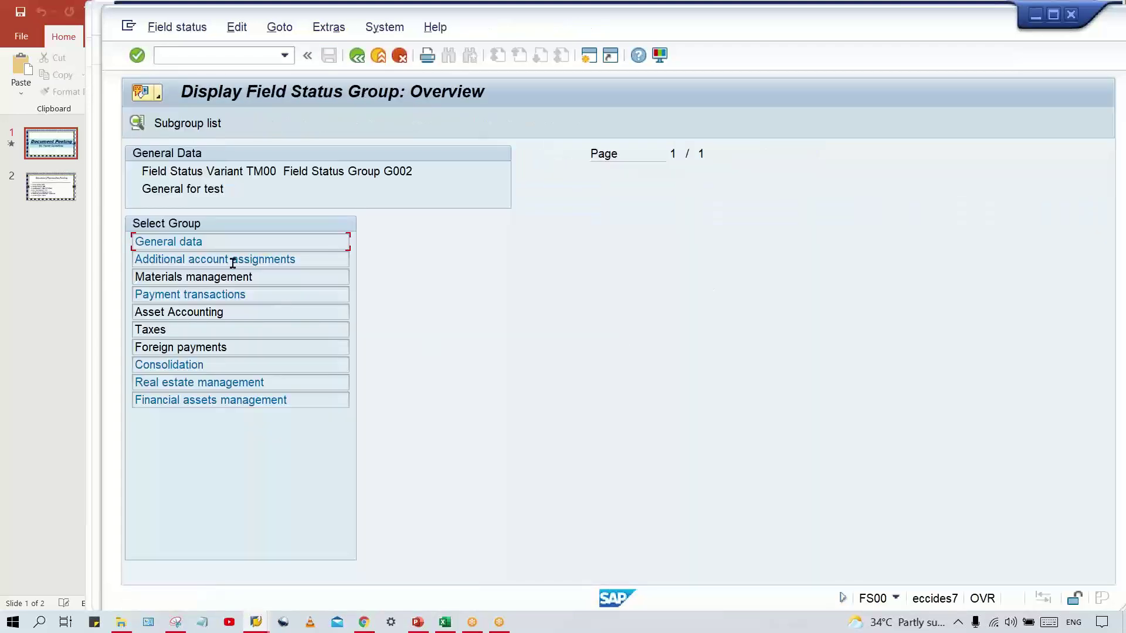
{"action": "double_click", "coordinate": [186, 245]}
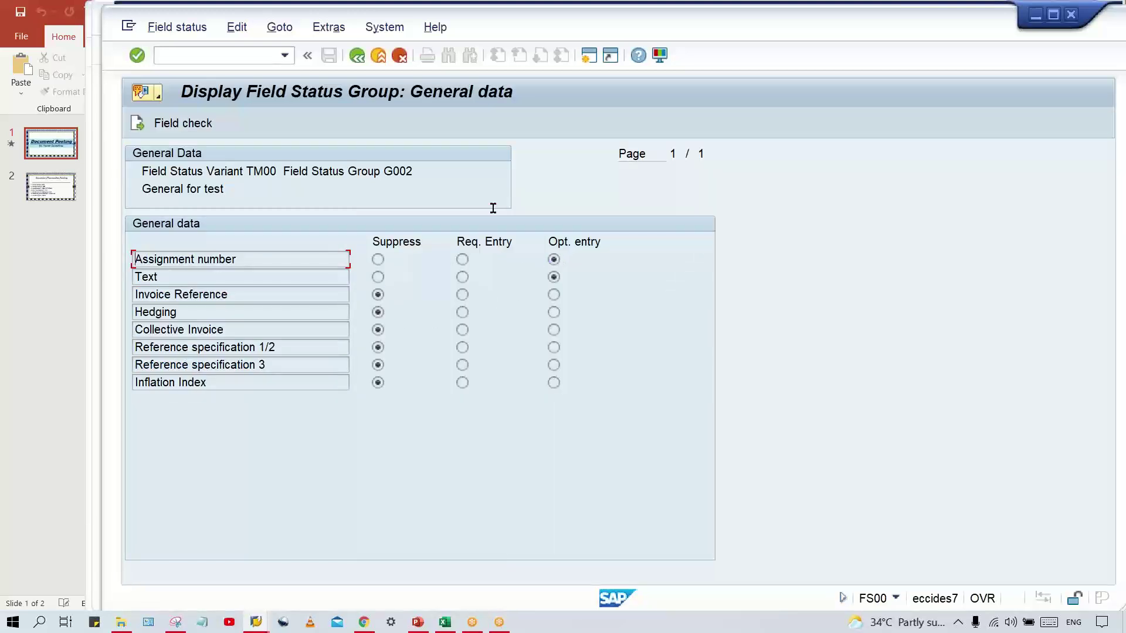
{"action": "left_click", "coordinate": [365, 57]}
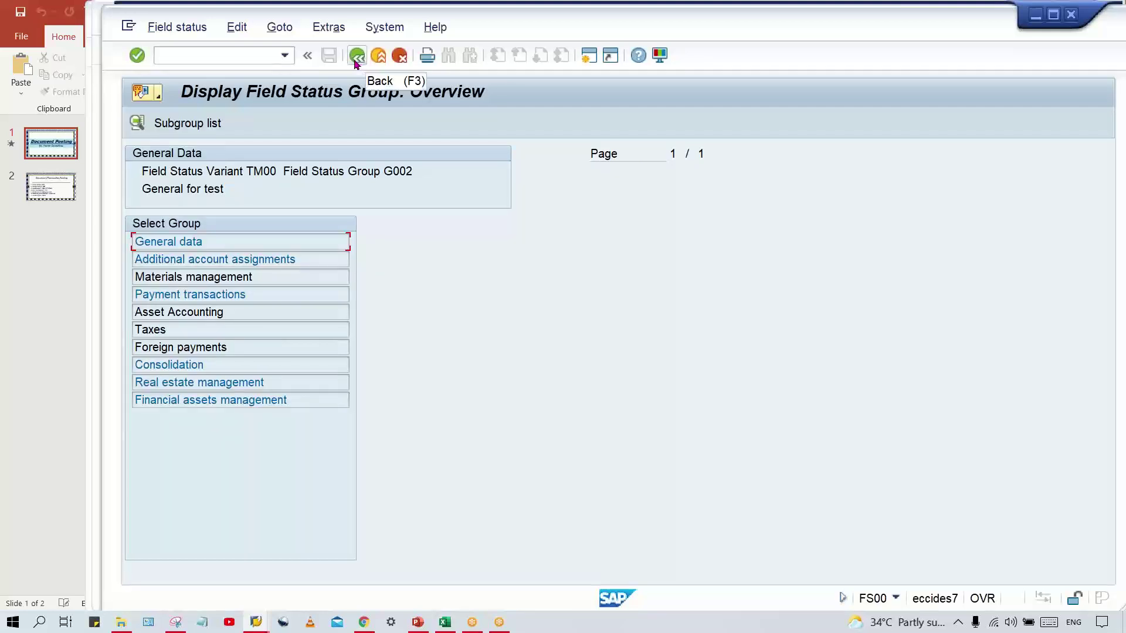
{"action": "left_click", "coordinate": [355, 63]}
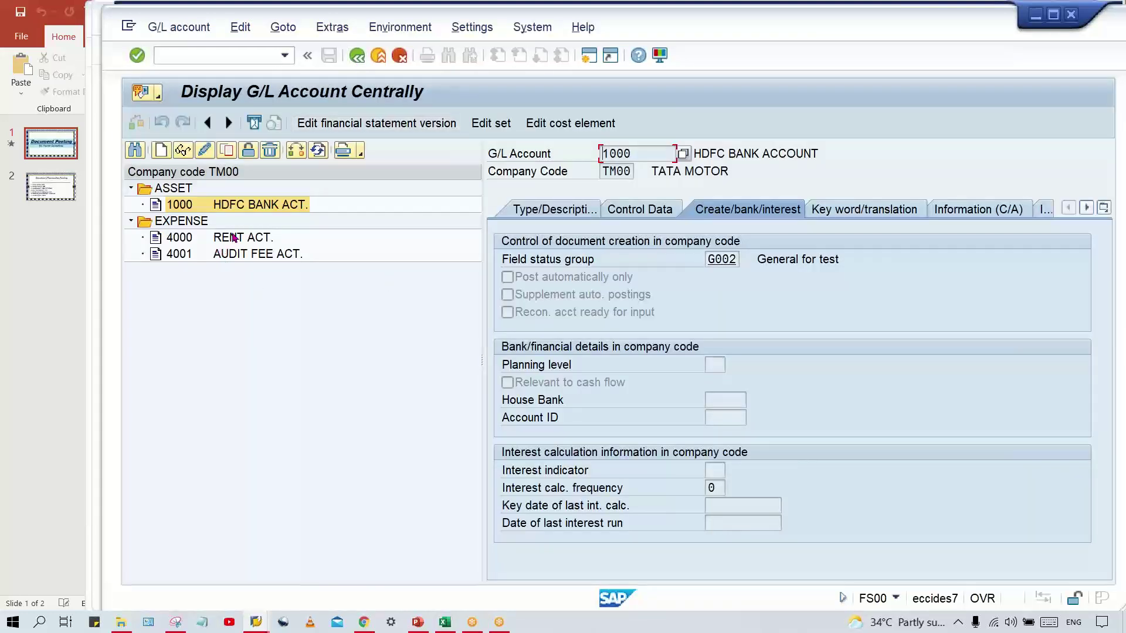
Step: Open expense account 4001 and check the General data field settings of its field status group, returning to the account
{"action": "left_click", "coordinate": [234, 238]}
{"action": "double_click", "coordinate": [235, 254]}
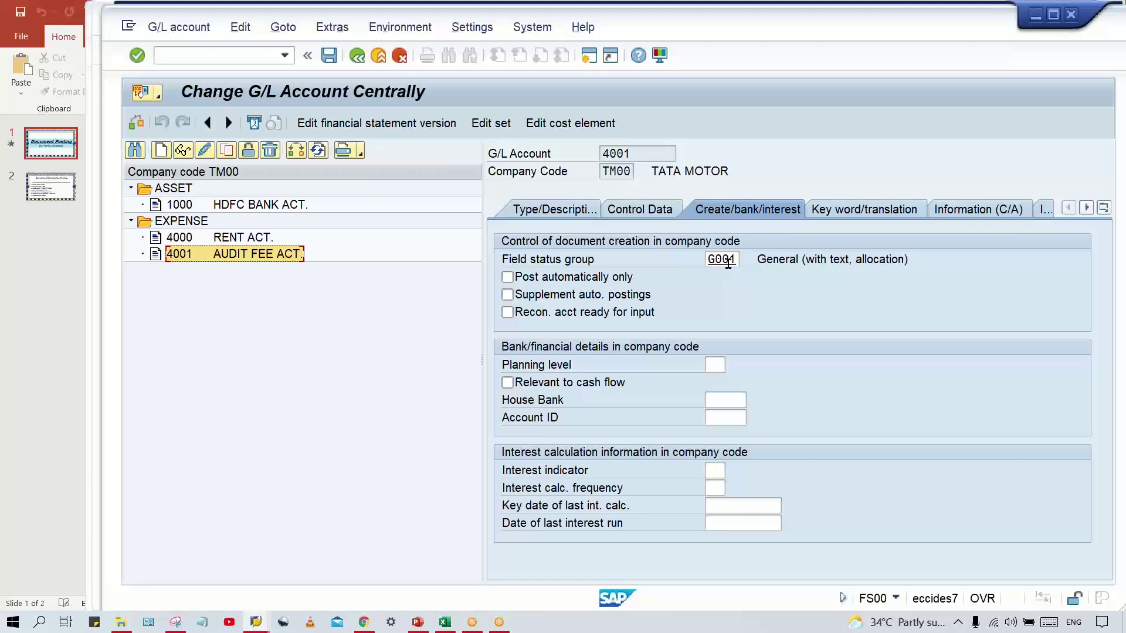
{"action": "double_click", "coordinate": [721, 260]}
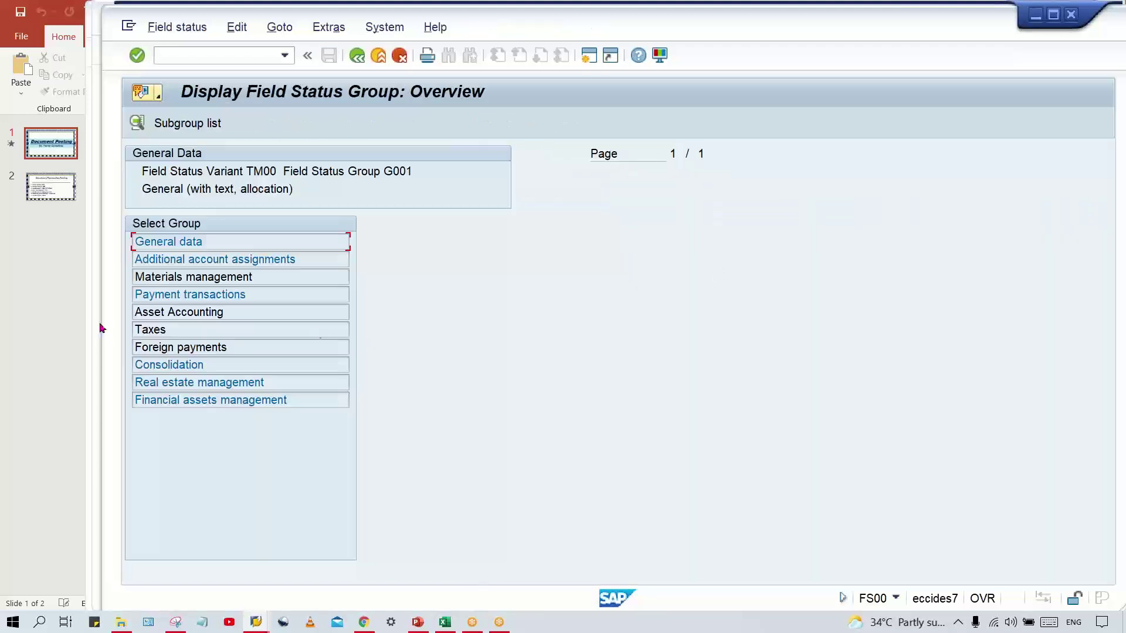
{"action": "double_click", "coordinate": [196, 243]}
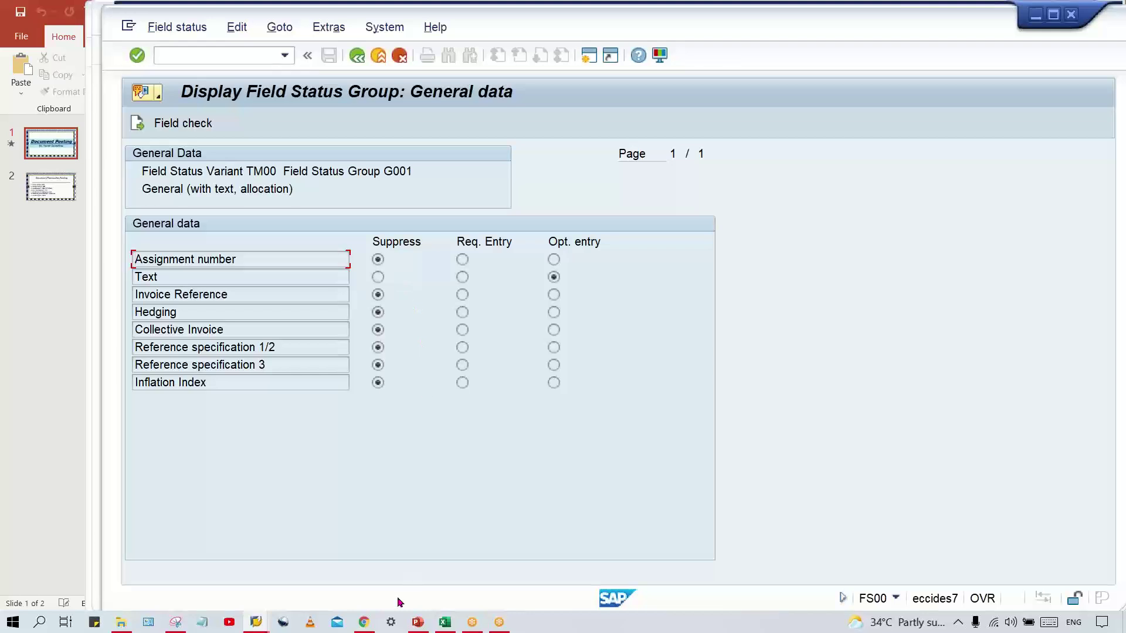
{"action": "key", "text": "F3"}
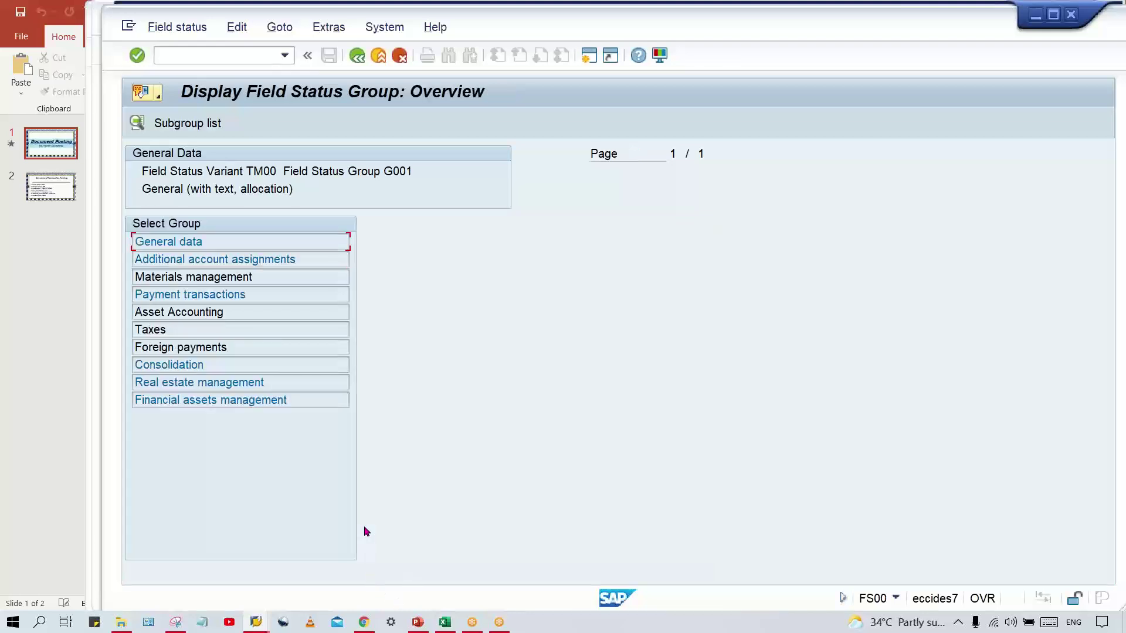
{"action": "key", "text": "F3"}
Step: Switch to the G/L document entry session and restart the posting with transaction /NF-02
{"action": "mouse_move", "coordinate": [256, 622]}
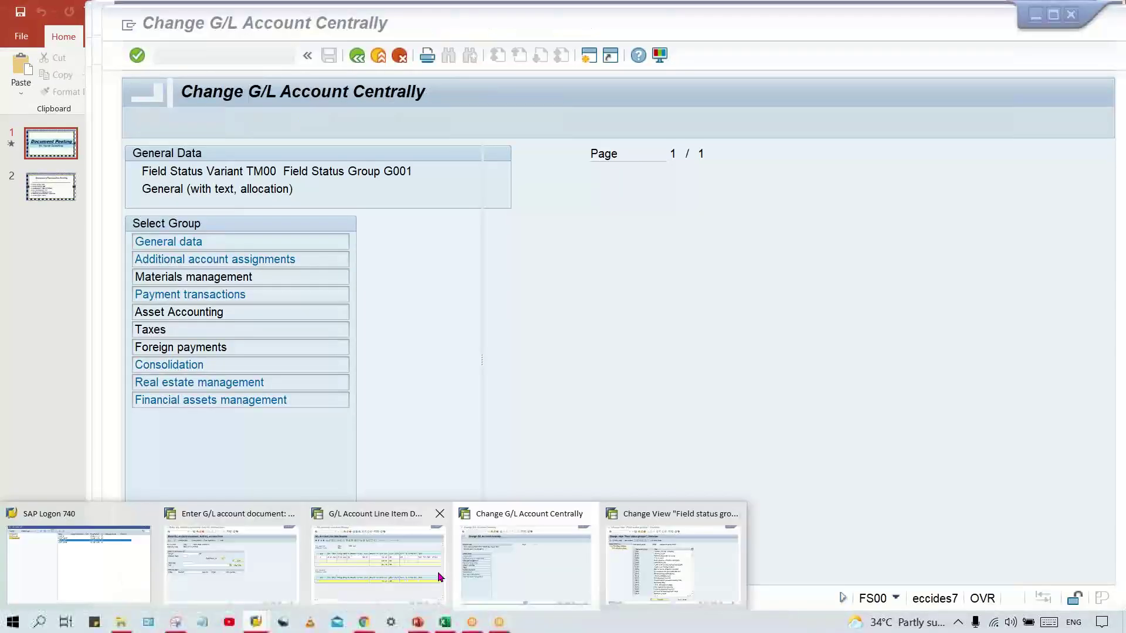
{"action": "left_click", "coordinate": [259, 586]}
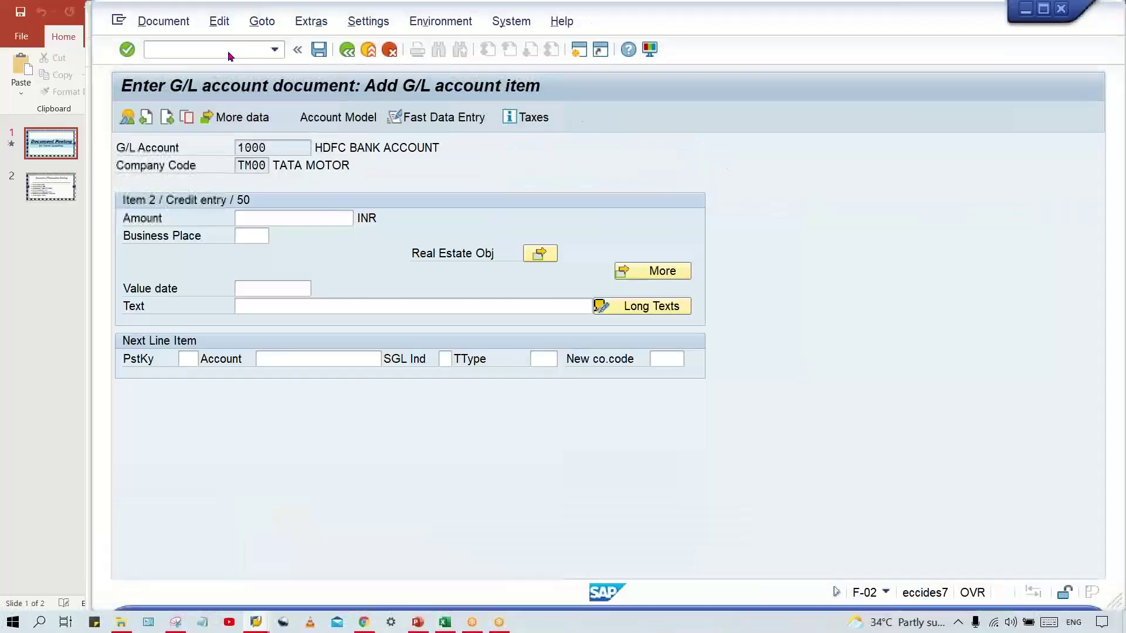
{"action": "left_click", "coordinate": [264, 50]}
{"action": "left_click", "coordinate": [275, 50]}
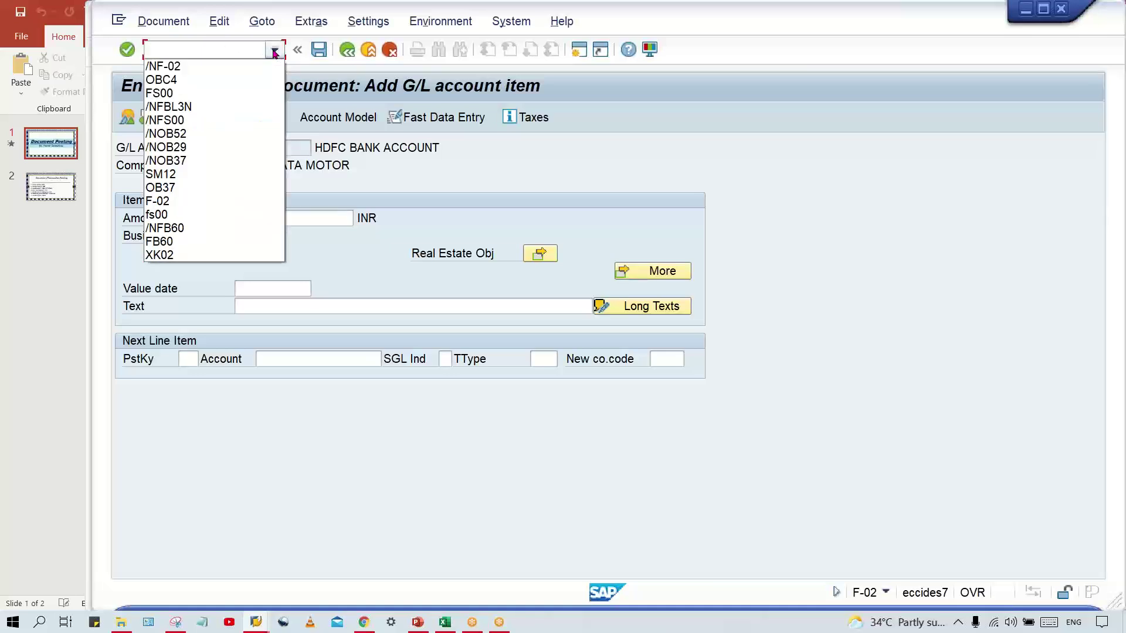
{"action": "left_click", "coordinate": [257, 67]}
{"action": "key", "text": "Return"}
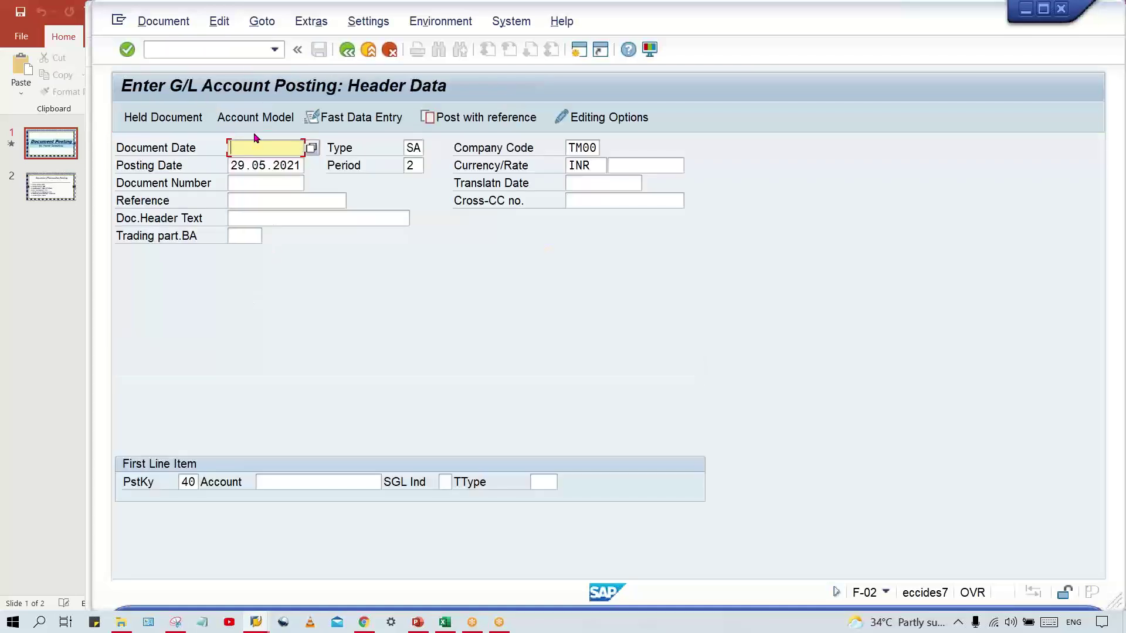
Step: Set the document date to 29.05.2021 and open the first line item, posting key 40, for account 4001
{"action": "left_click", "coordinate": [264, 148]}
{"action": "left_click", "coordinate": [265, 169]}
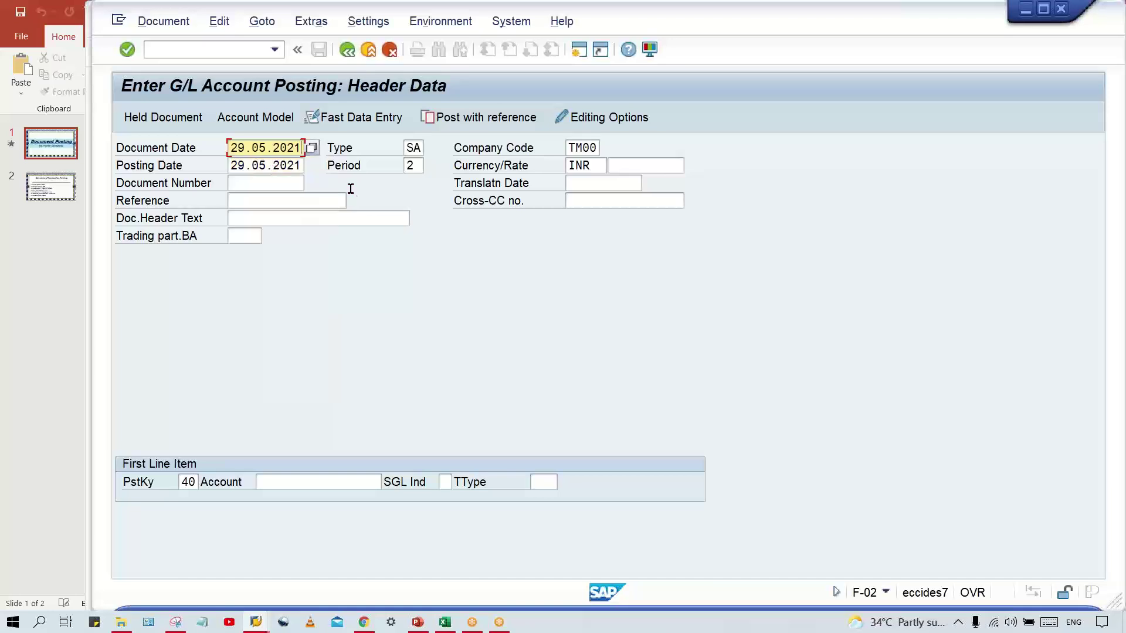
{"action": "left_click", "coordinate": [271, 481]}
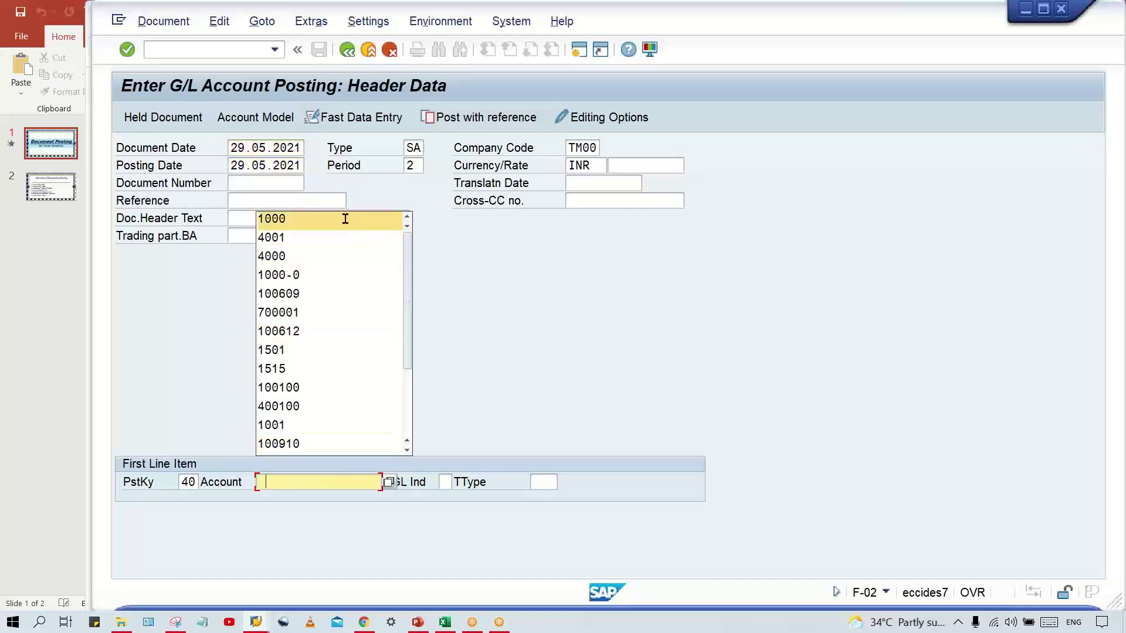
{"action": "left_click", "coordinate": [345, 218]}
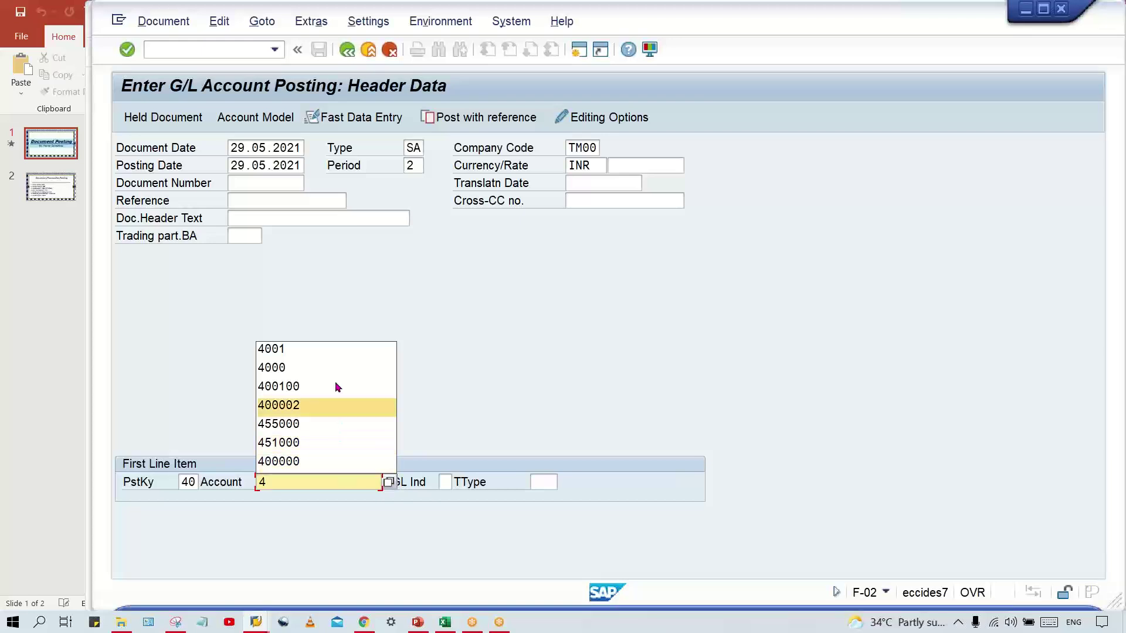
{"action": "left_click", "coordinate": [332, 352]}
{"action": "key", "text": "Return"}
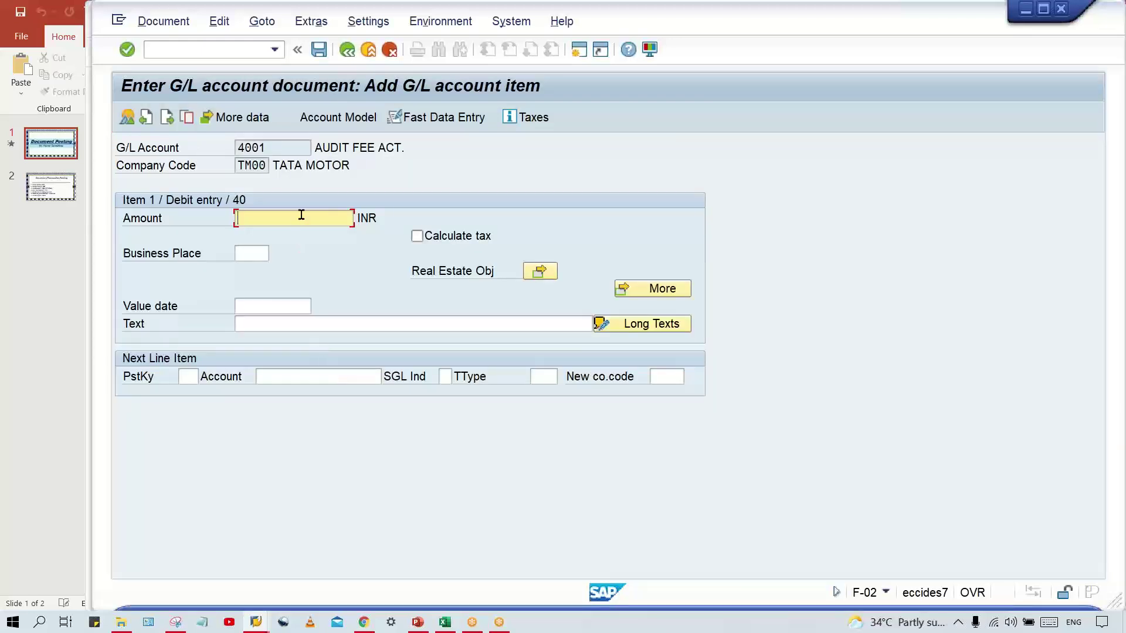
Step: Set the amount of the debit line item on account 4001 to 2500 INR
{"action": "left_click", "coordinate": [302, 215]}
{"action": "key", "text": "Down"}
{"action": "key", "text": "Down"}
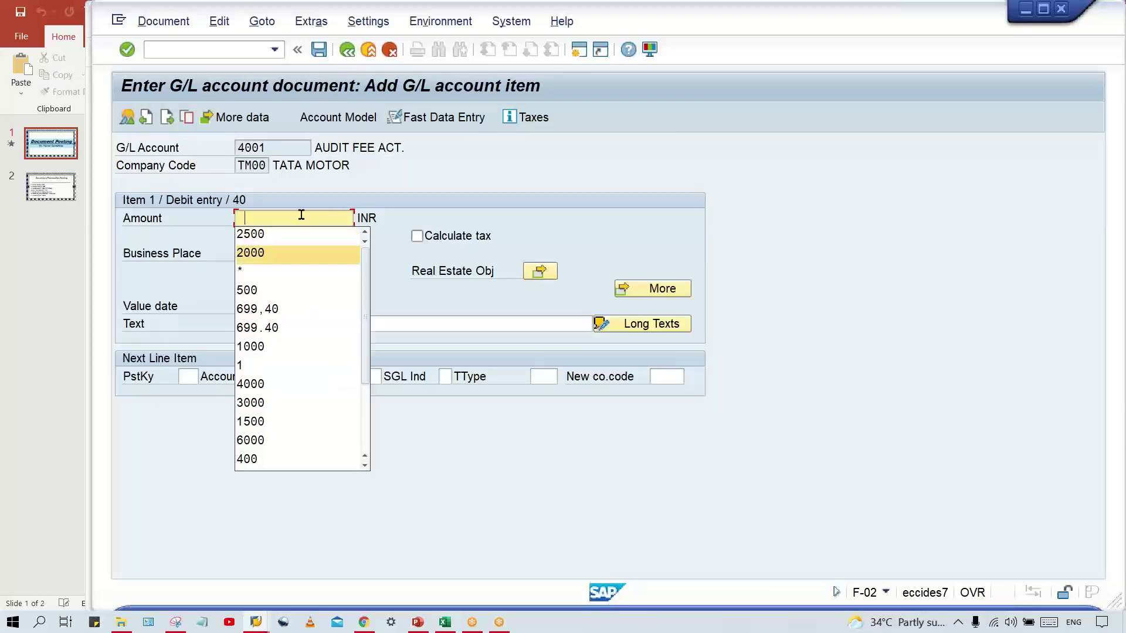
{"action": "key", "text": "Up"}
{"action": "key", "text": "Return"}
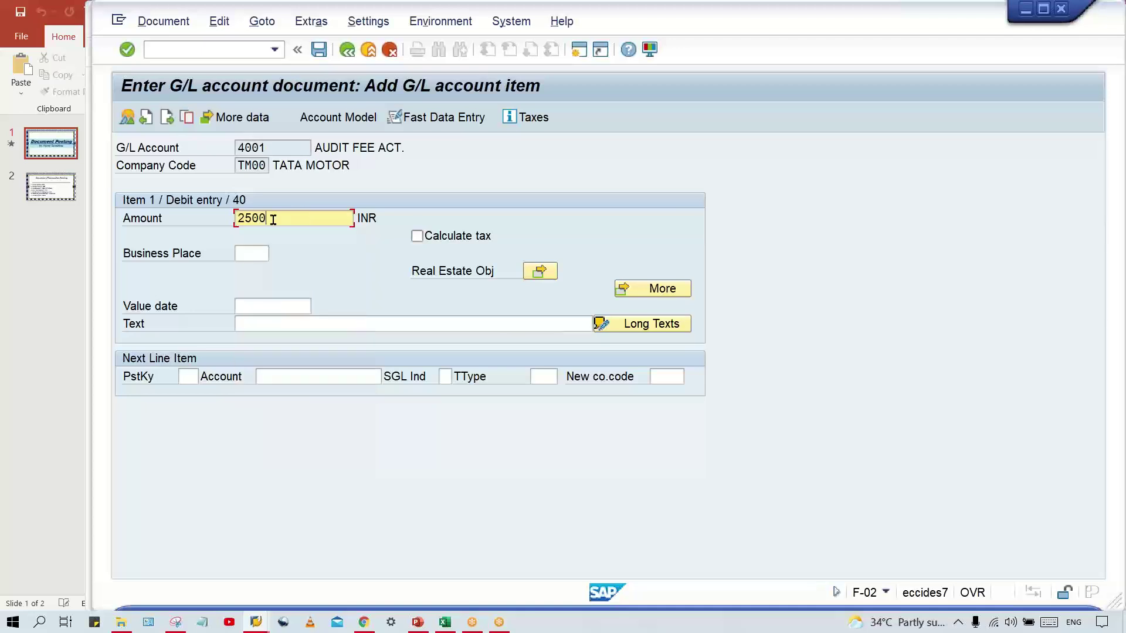
Step: Open the next line item with posting key 50 for account 1000 and go to its Assignment field
{"action": "left_click", "coordinate": [189, 379]}
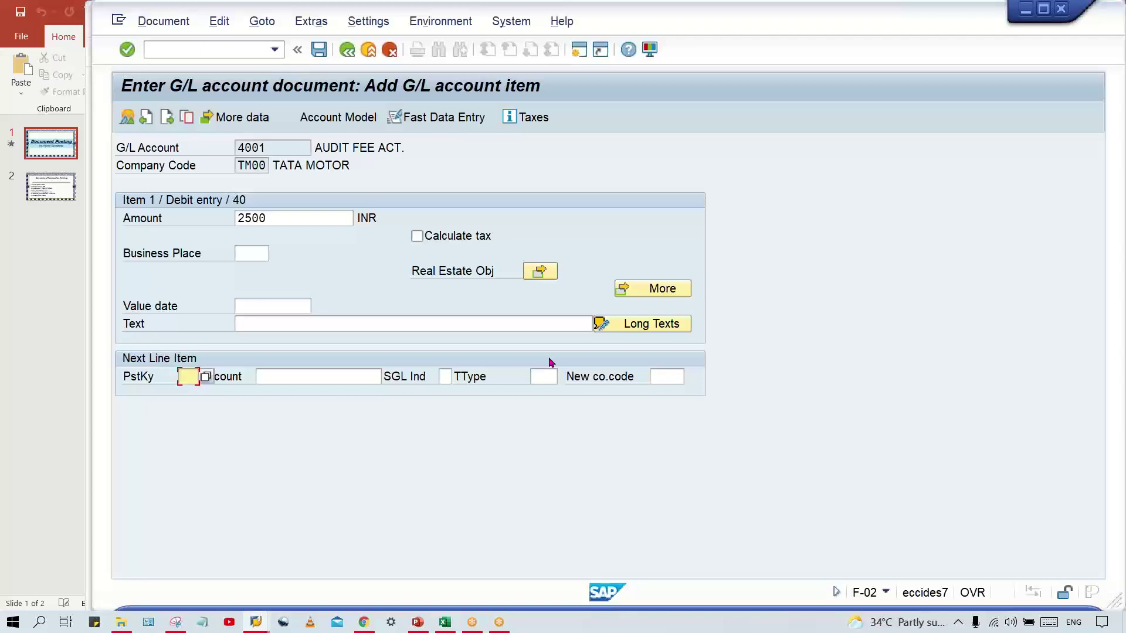
{"action": "type", "text": "50"}
{"action": "key", "text": "Tab"}
{"action": "type", "text": "1"}
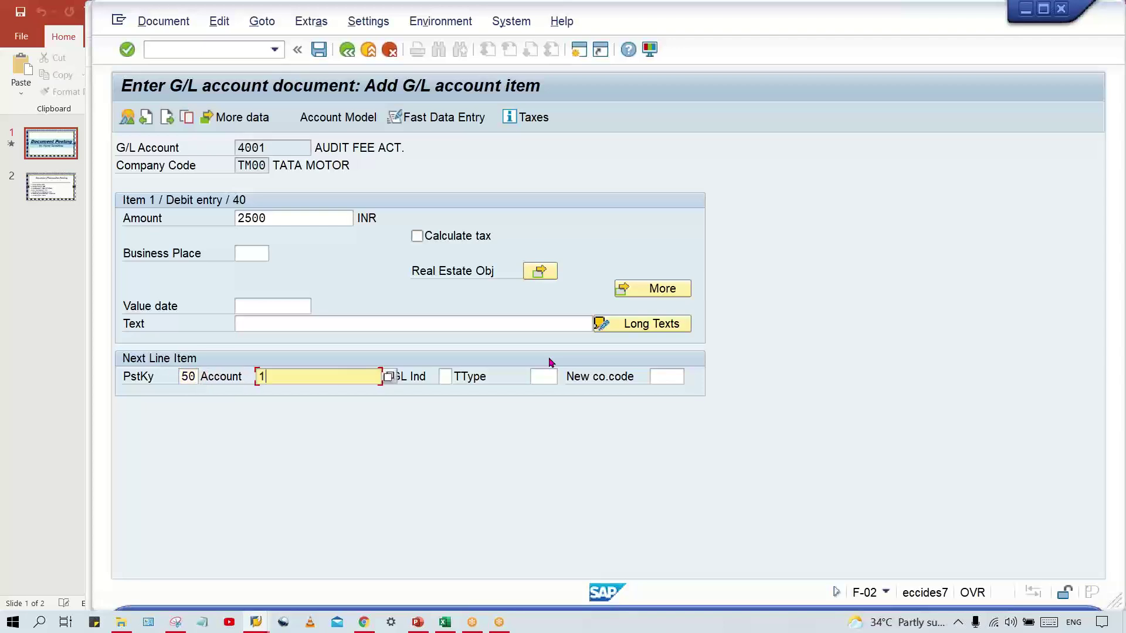
{"action": "key", "text": "Return"}
{"action": "key", "text": "Return"}
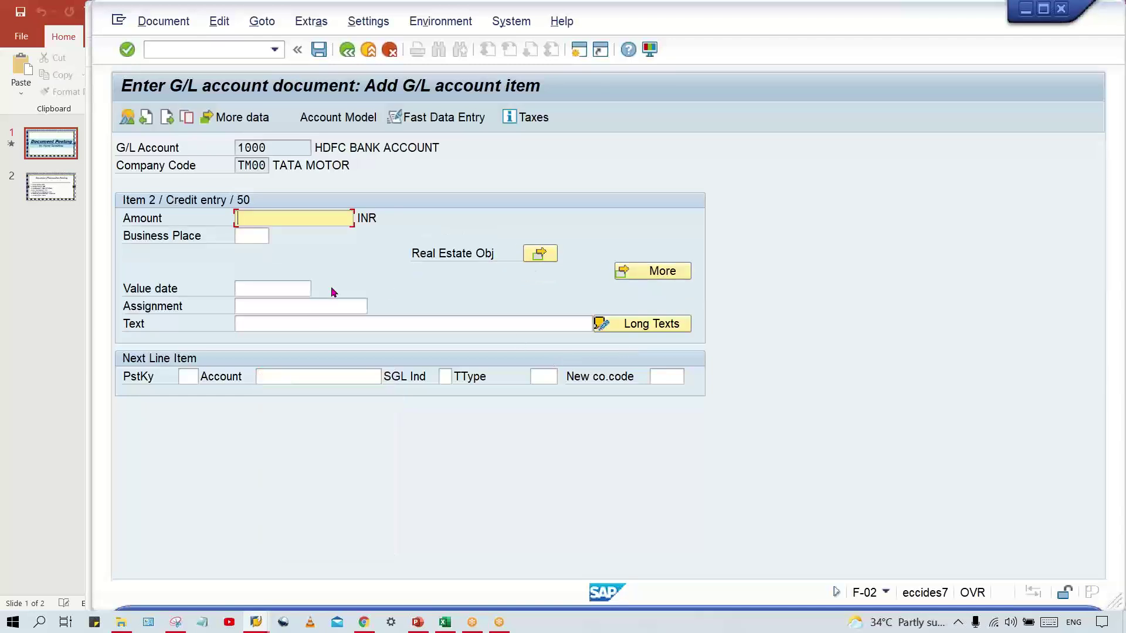
{"action": "left_click", "coordinate": [291, 303]}
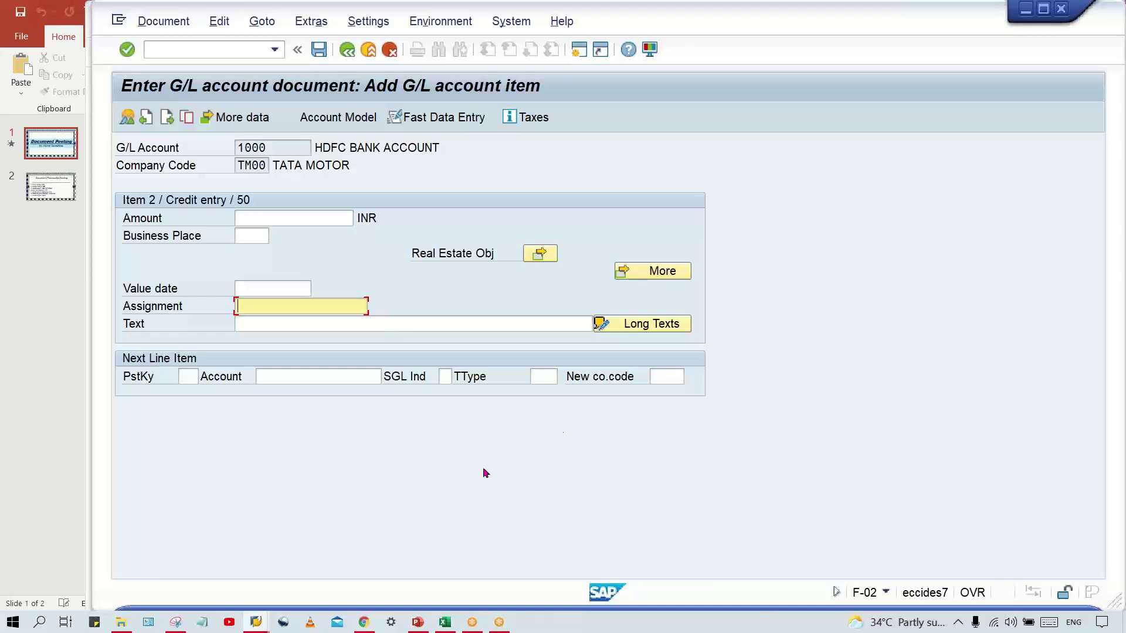
Step: Switch to the Class workbook in Excel and enter g001 in cell I3 of Sheet5
{"action": "left_click", "coordinate": [447, 625]}
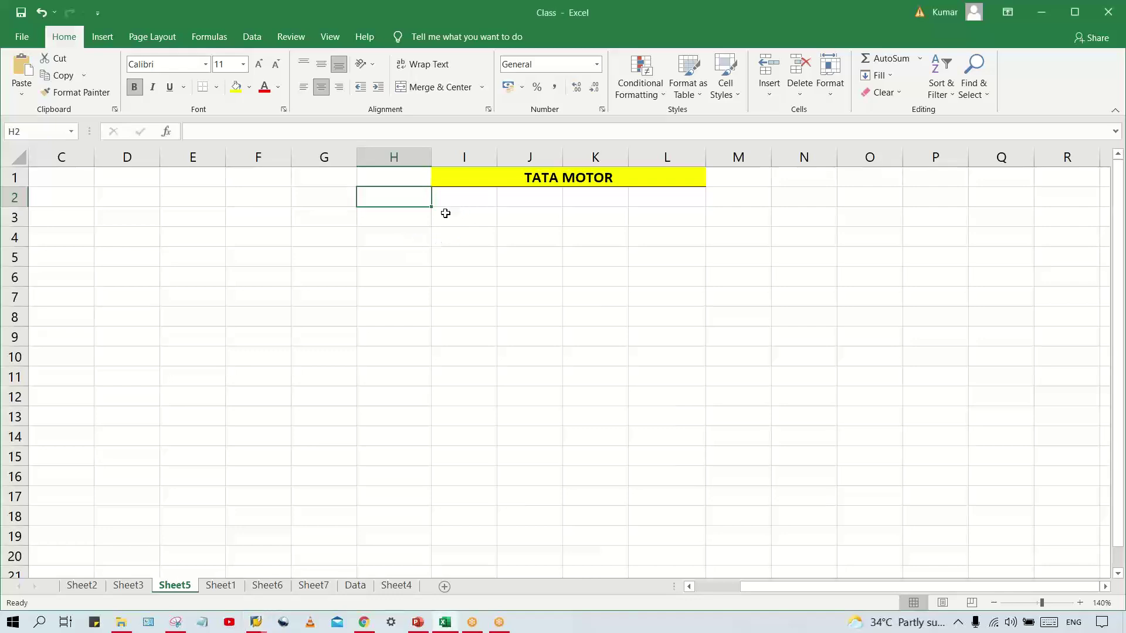
{"action": "key", "text": "Down"}
{"action": "key", "text": "Down"}
{"action": "key", "text": "Right"}
{"action": "key", "text": "Up"}
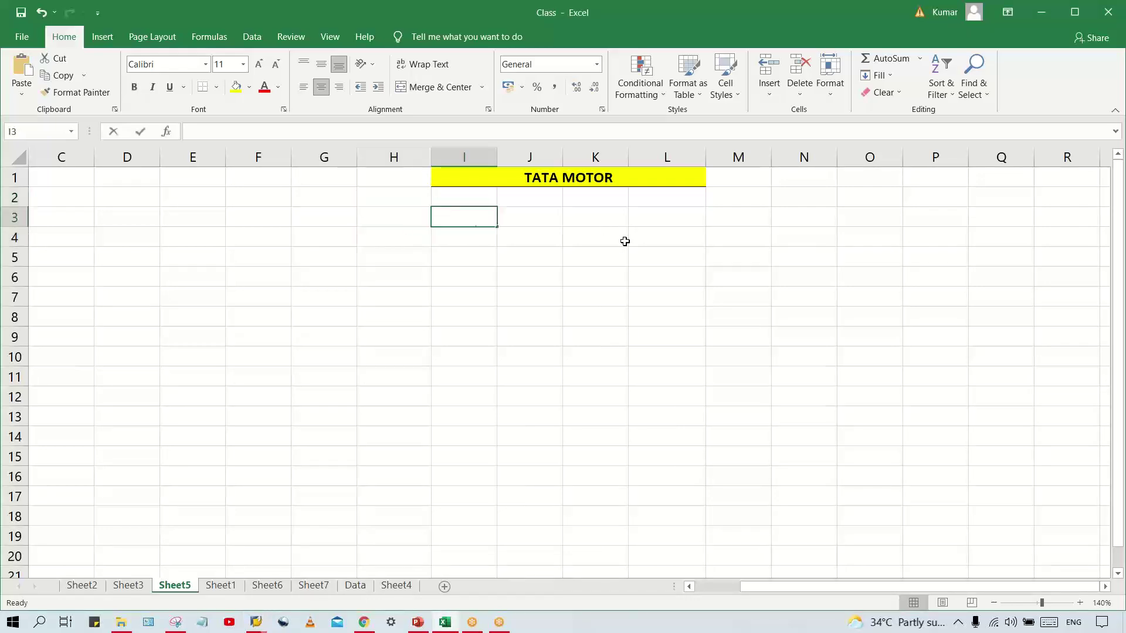
{"action": "type", "text": "g001"}
{"action": "key", "text": "ctrl+Return"}
{"action": "left_click", "coordinate": [479, 236]}
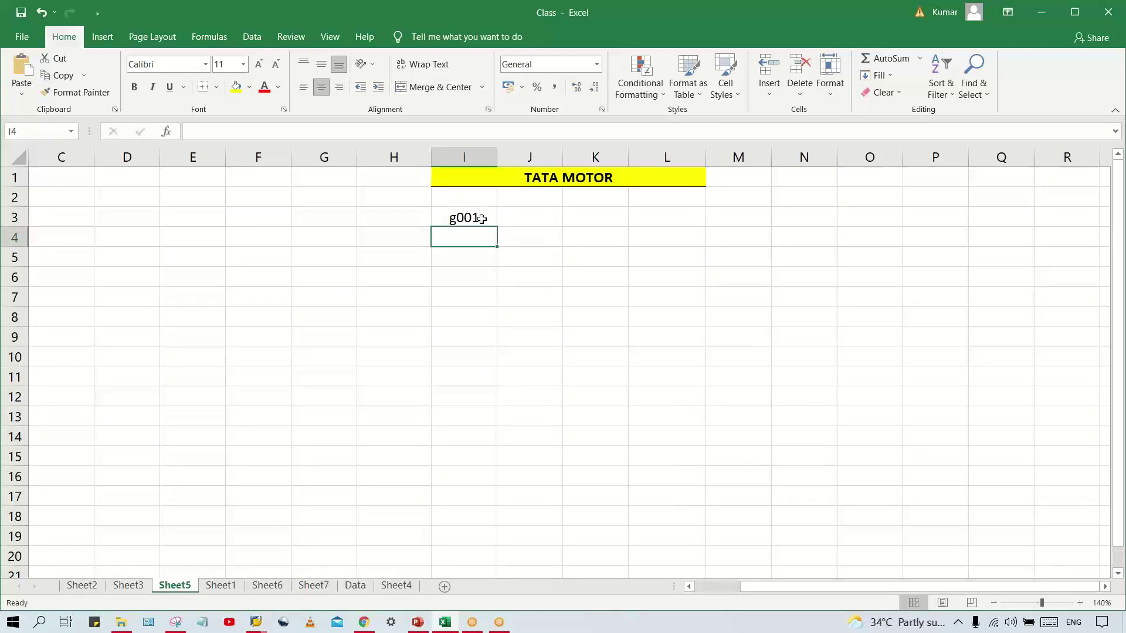
Step: Correct the entry in cell I3 to uppercase G001
{"action": "left_click", "coordinate": [481, 219]}
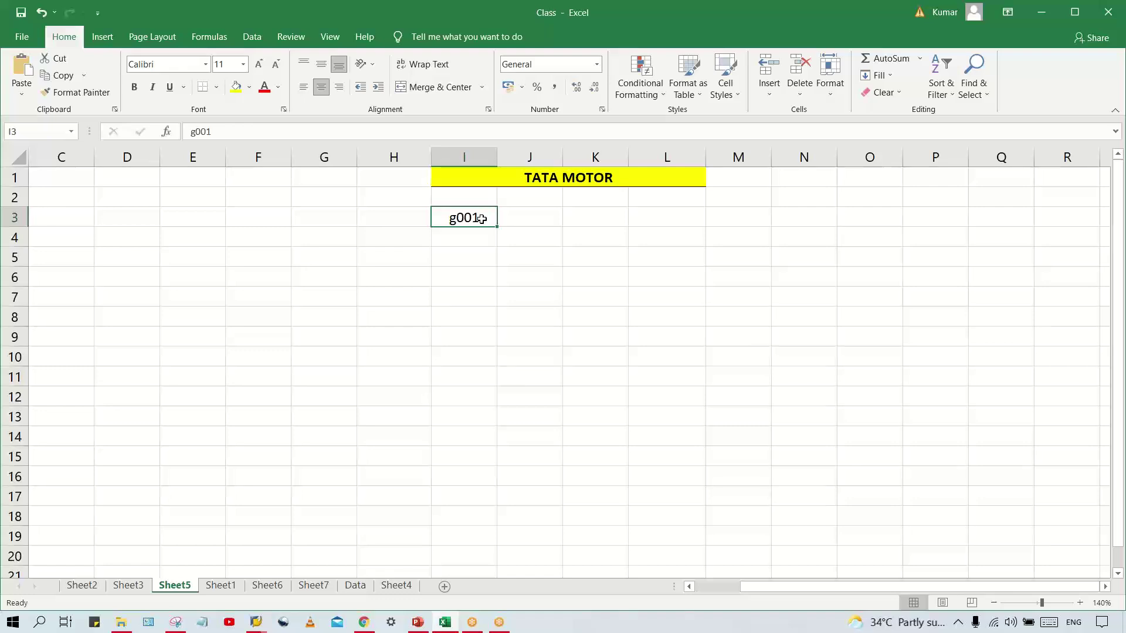
{"action": "double_click", "coordinate": [480, 218]}
{"action": "key", "text": "BackSpace"}
{"action": "key", "text": "BackSpace"}
{"action": "key", "text": "BackSpace"}
{"action": "key", "text": "BackSpace"}
{"action": "type", "text": "G001"}
{"action": "key", "text": "Return"}
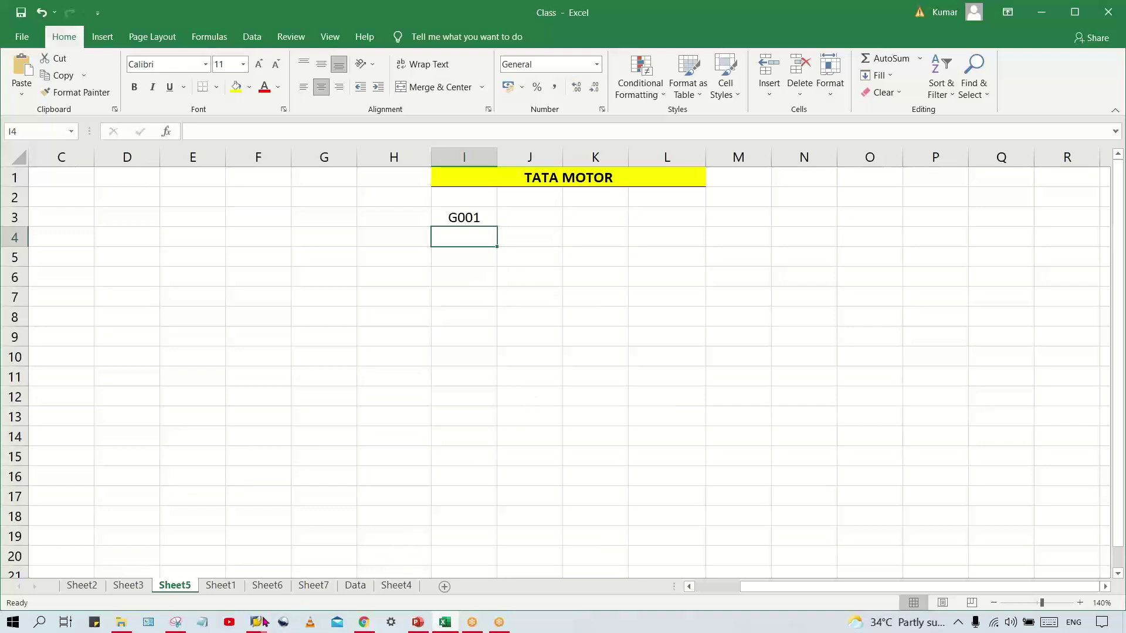
Step: Switch back to the SAP F-02 posting session and examine the G/L account and Assignment fields of credit line item 2
{"action": "mouse_move", "coordinate": [262, 622]}
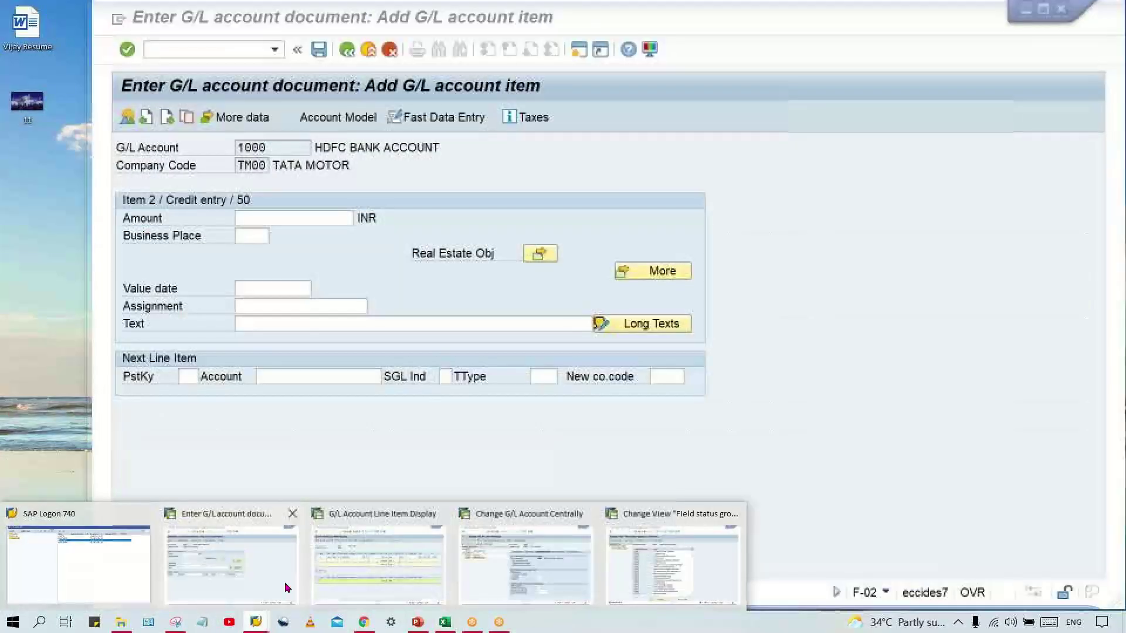
{"action": "left_click", "coordinate": [279, 582]}
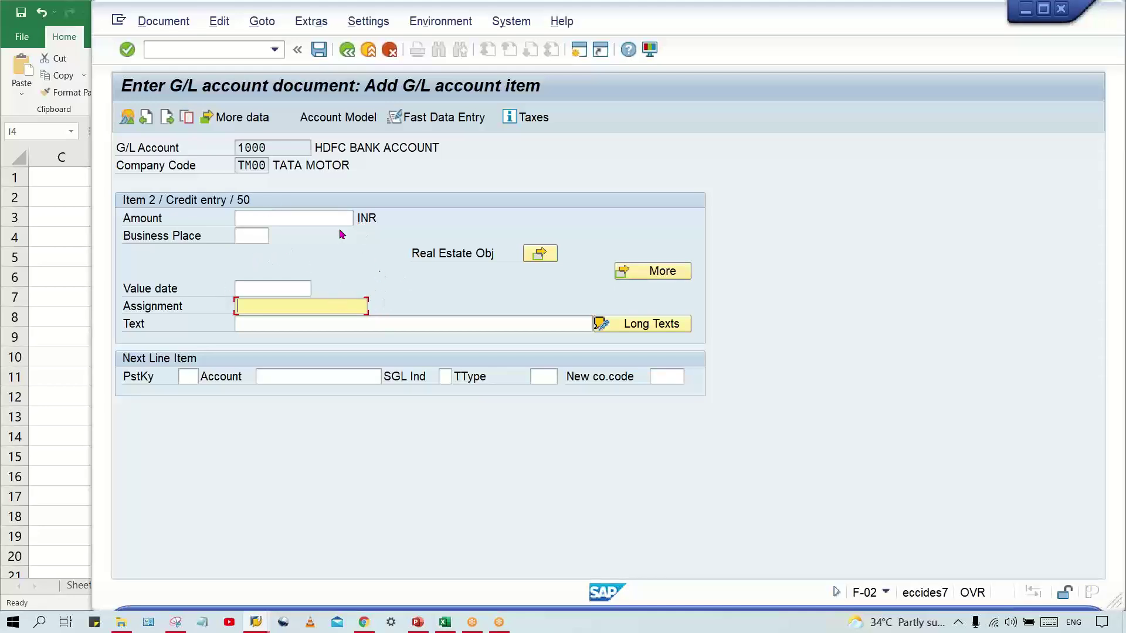
{"action": "left_click", "coordinate": [268, 290]}
{"action": "left_click", "coordinate": [269, 306]}
{"action": "double_click", "coordinate": [288, 144]}
{"action": "left_click", "coordinate": [275, 312]}
{"action": "double_click", "coordinate": [251, 148]}
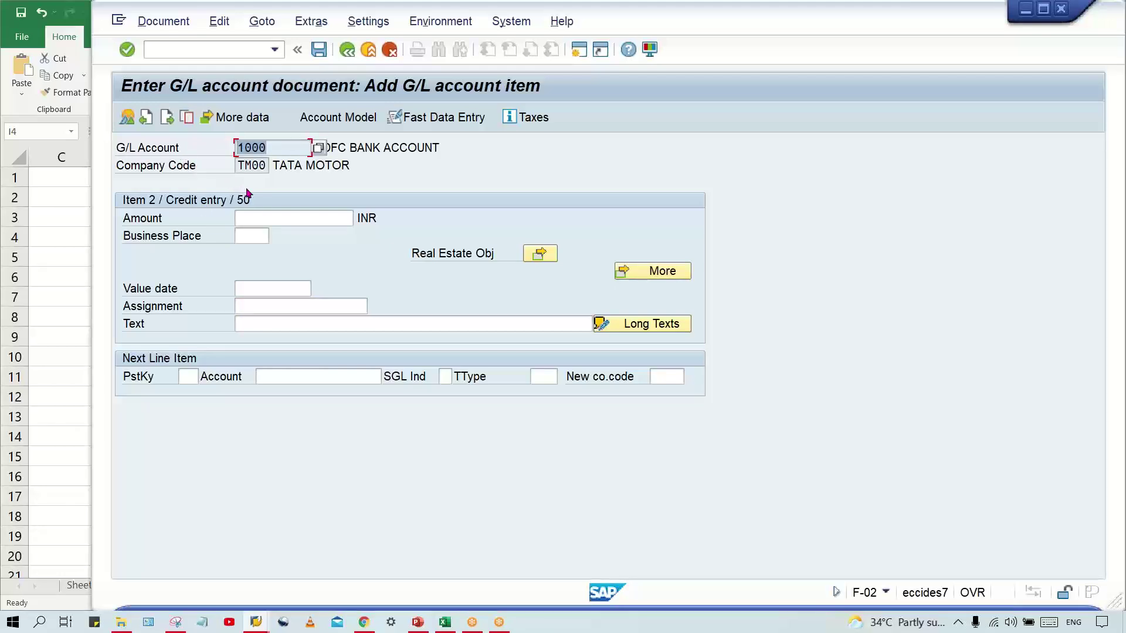
{"action": "left_click", "coordinate": [272, 307]}
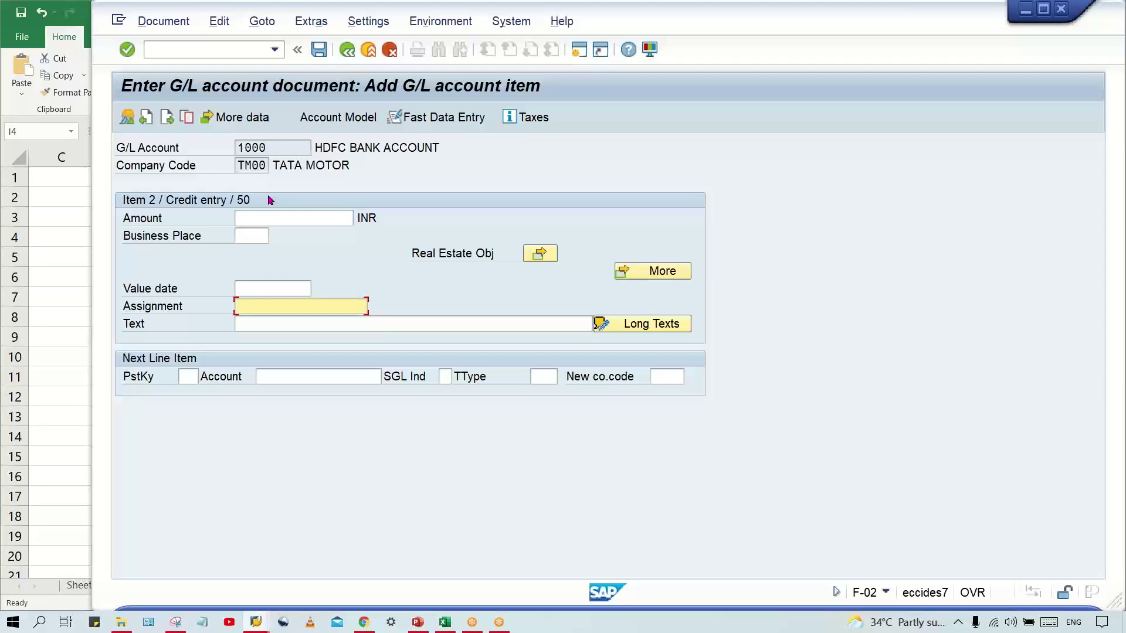
{"action": "left_click_drag", "start_coordinate": [308, 147], "coordinate": [239, 148]}
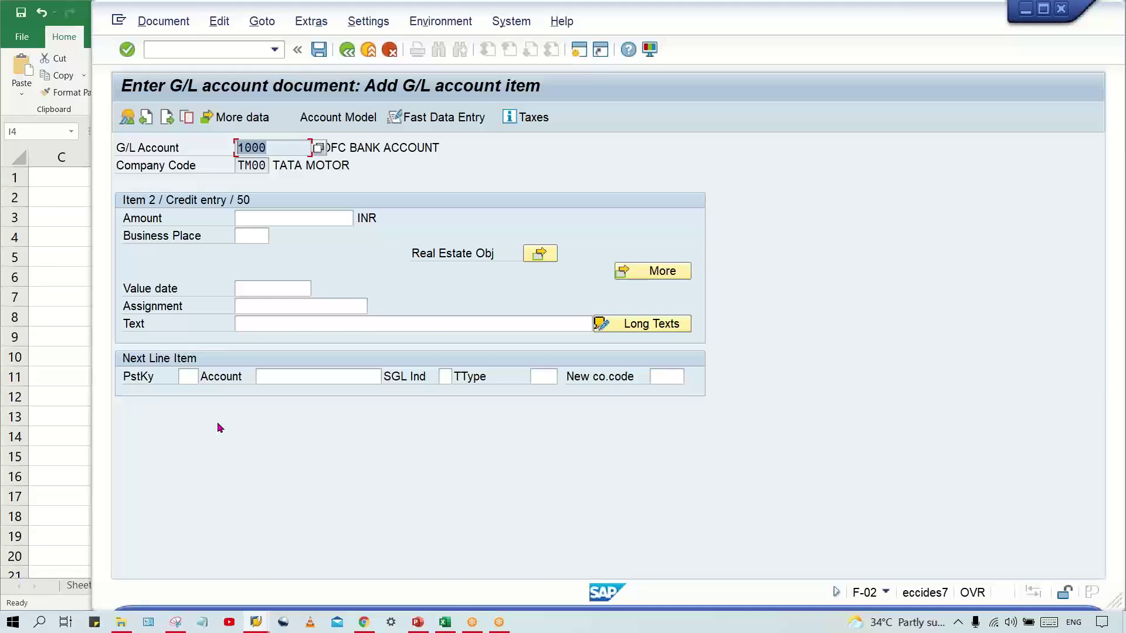
{"action": "left_click", "coordinate": [295, 309]}
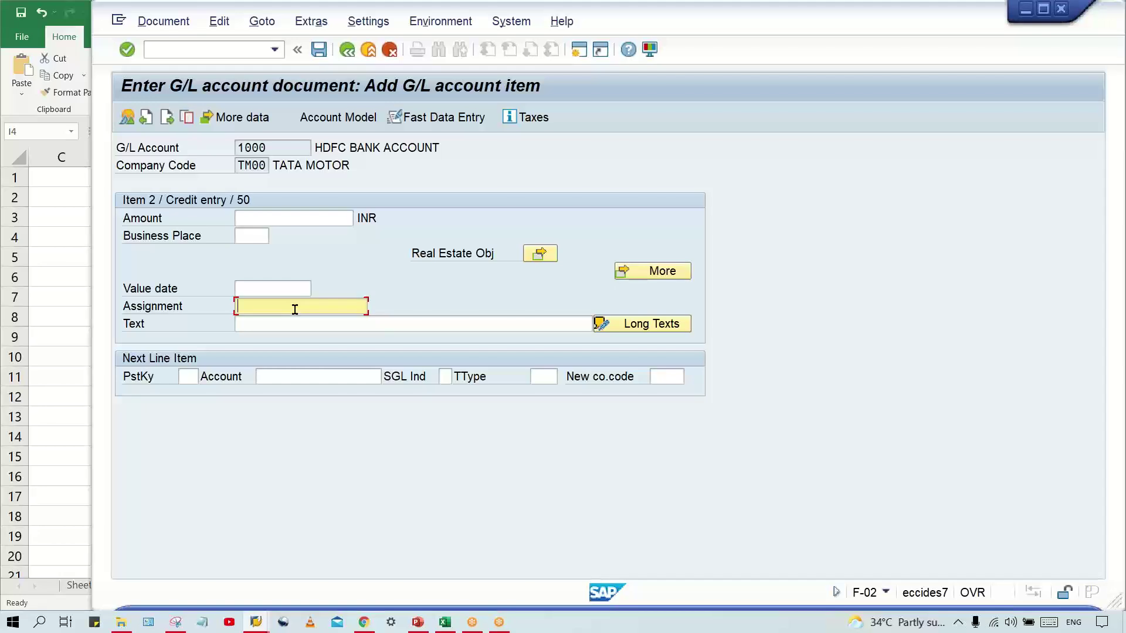
Step: Switch to the Class workbook in Excel, replace the text in I3 with FSV, and enter PK in I4
{"action": "left_click", "coordinate": [445, 622]}
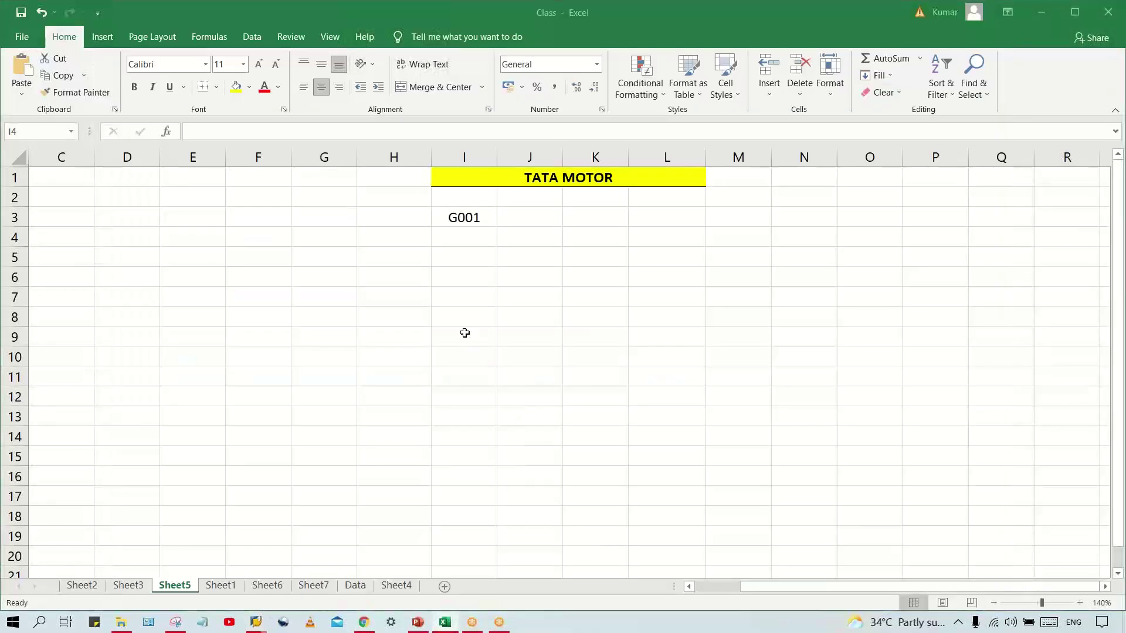
{"action": "left_click", "coordinate": [450, 218]}
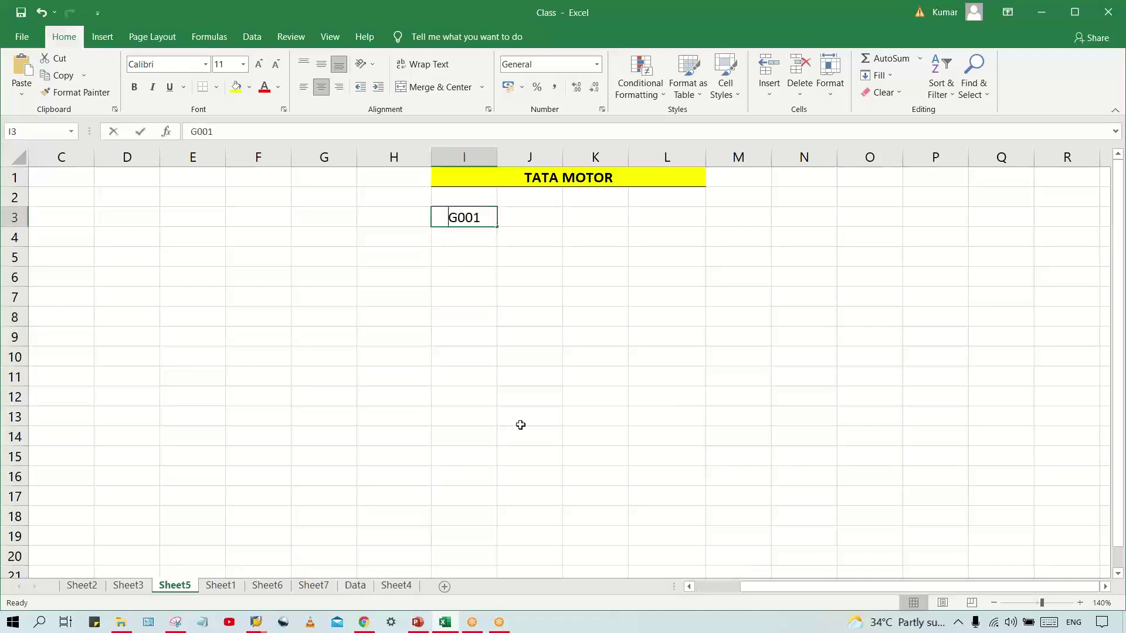
{"action": "type", "text": "FSV"}
{"action": "key", "text": "Return"}
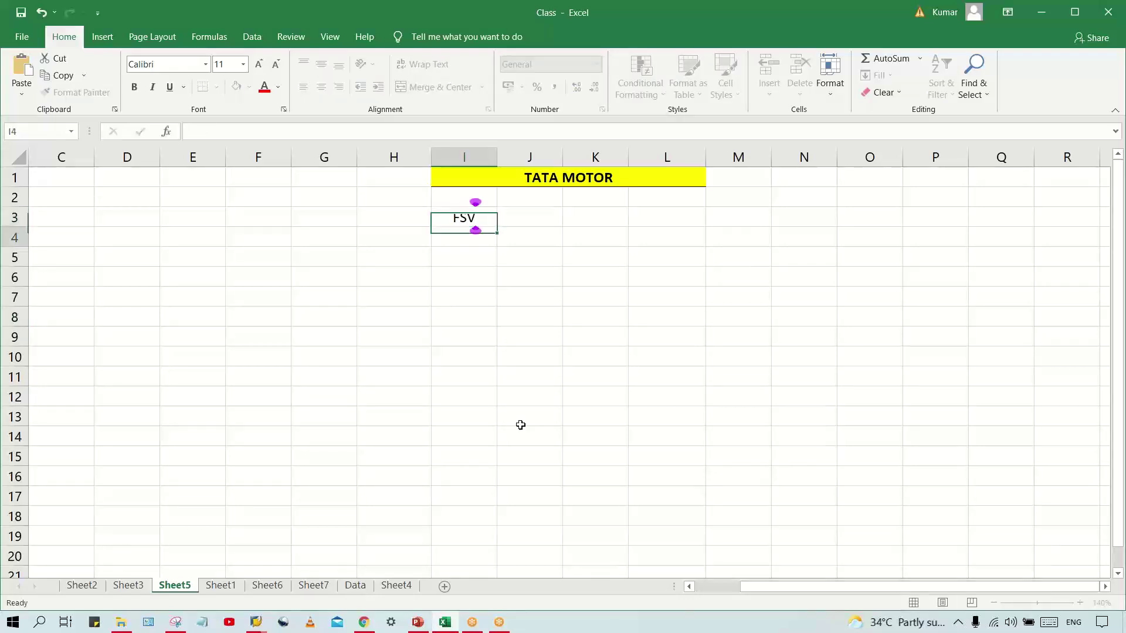
{"action": "type", "text": "PK"}
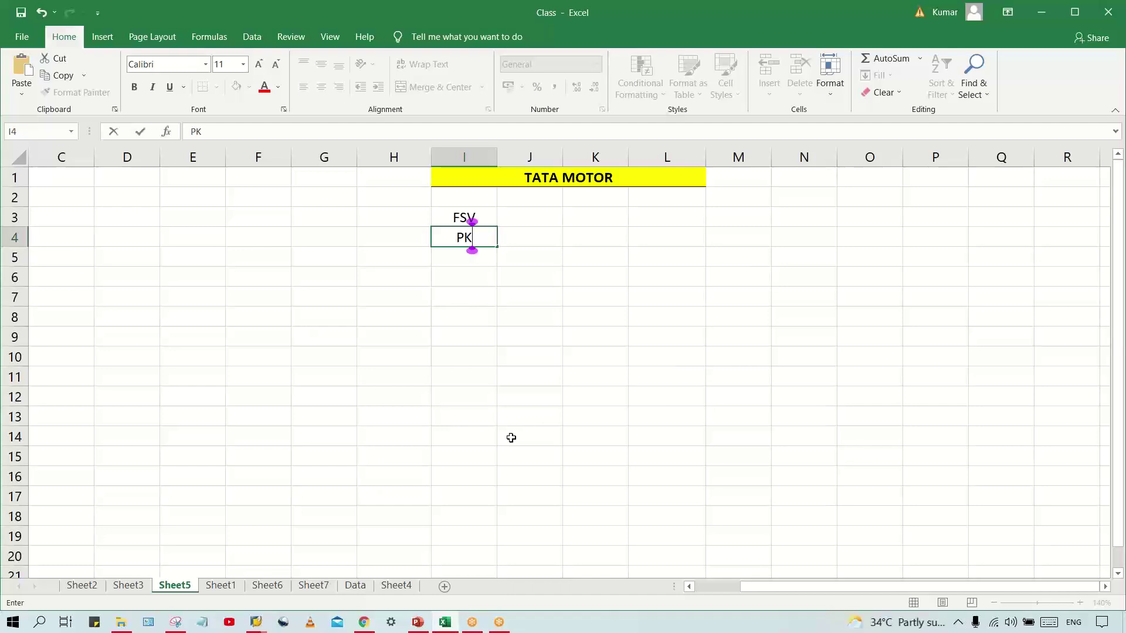
{"action": "left_click", "coordinate": [485, 461]}
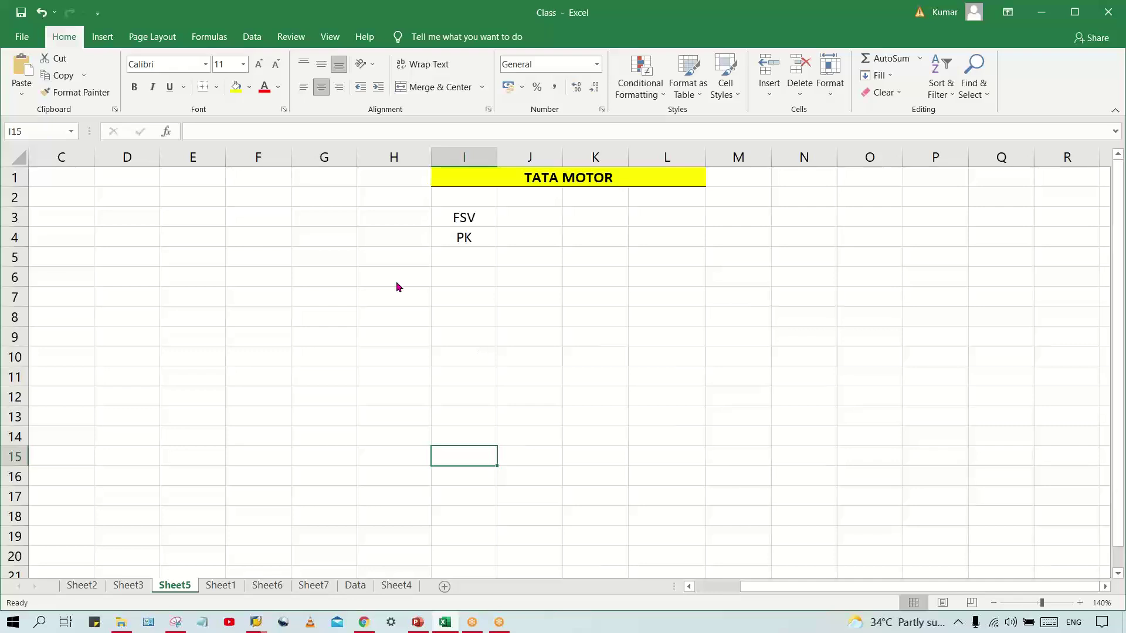
Step: Enter R in cell J3 beside the FSV label
{"action": "left_click", "coordinate": [518, 219]}
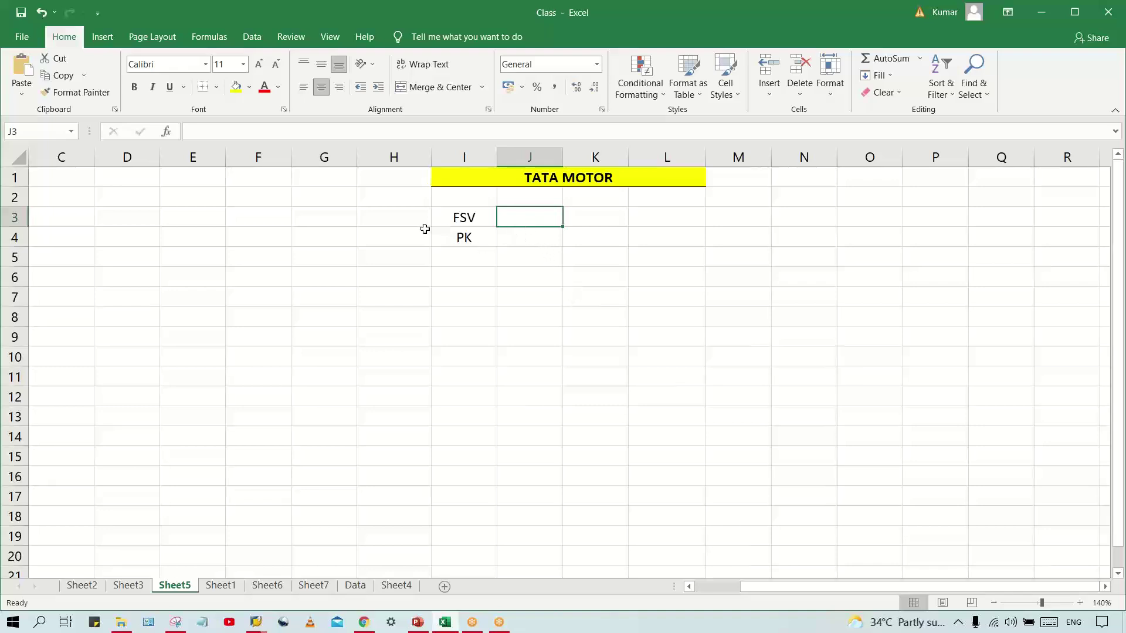
{"action": "left_click", "coordinate": [443, 217]}
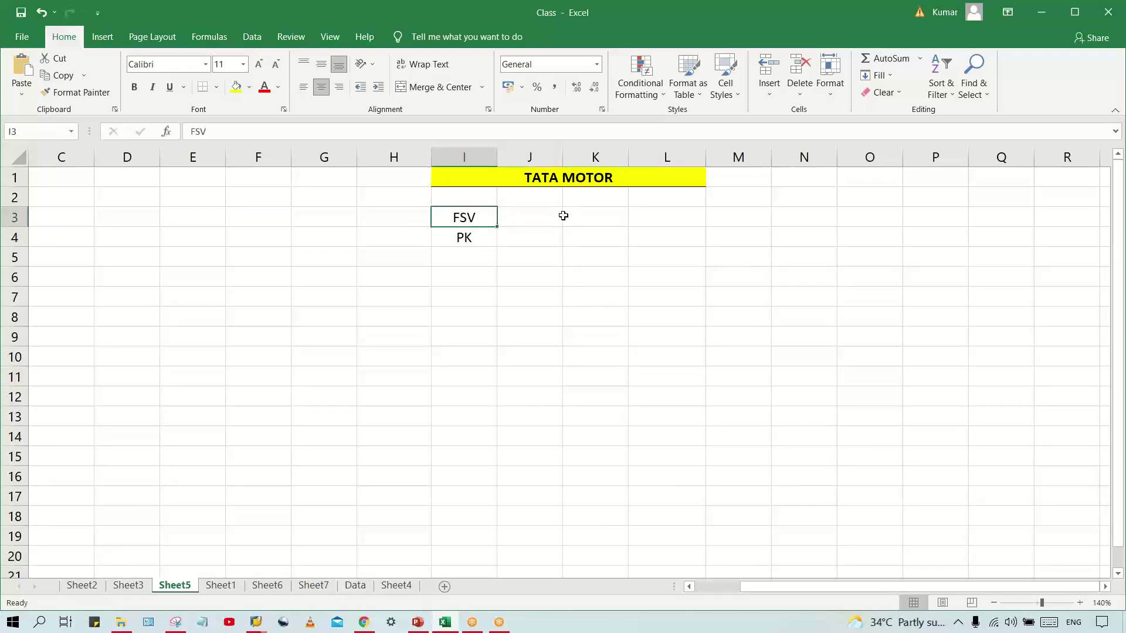
{"action": "left_click", "coordinate": [561, 216]}
{"action": "type", "text": "R"}
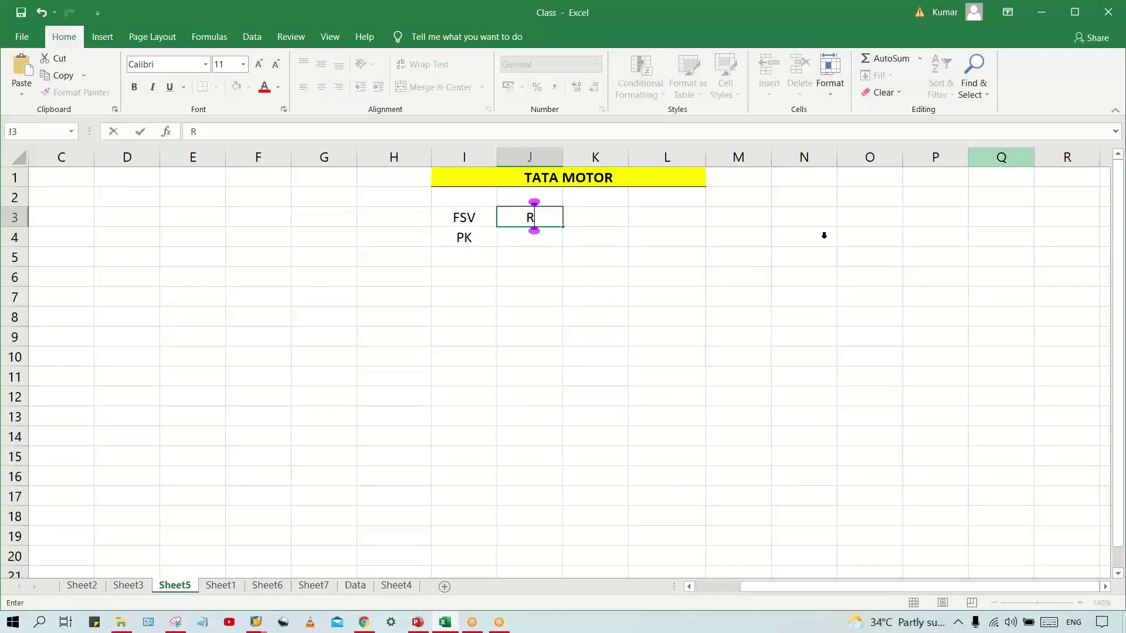
{"action": "key", "text": "Return"}
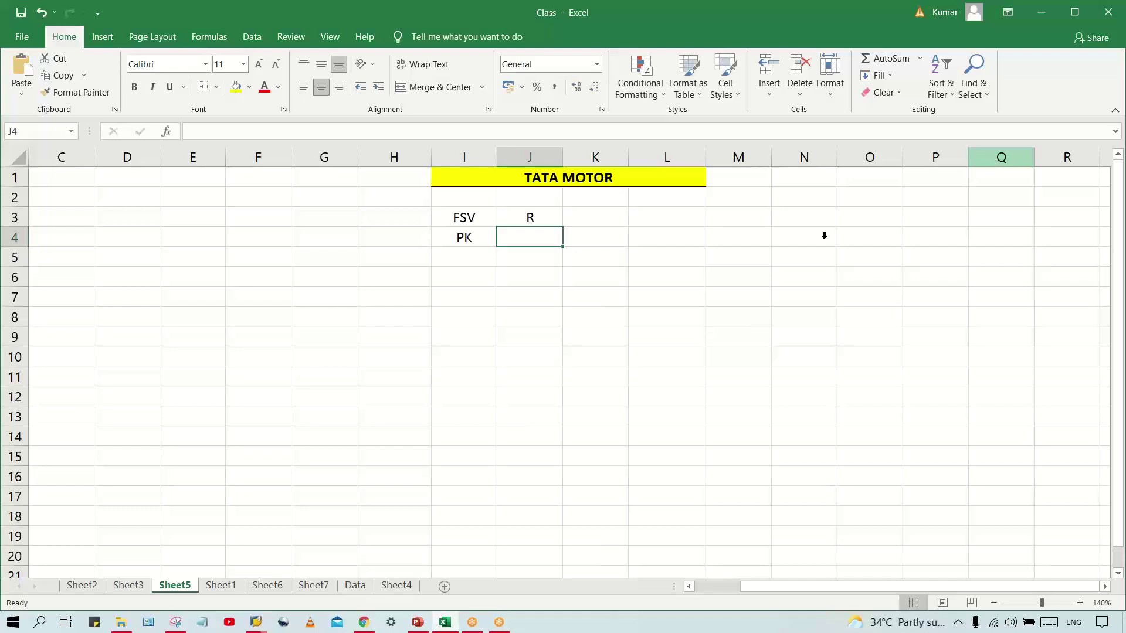
Step: Set the value beside FSV in J3 to S and enter R beside PK in J4
{"action": "left_click", "coordinate": [546, 214]}
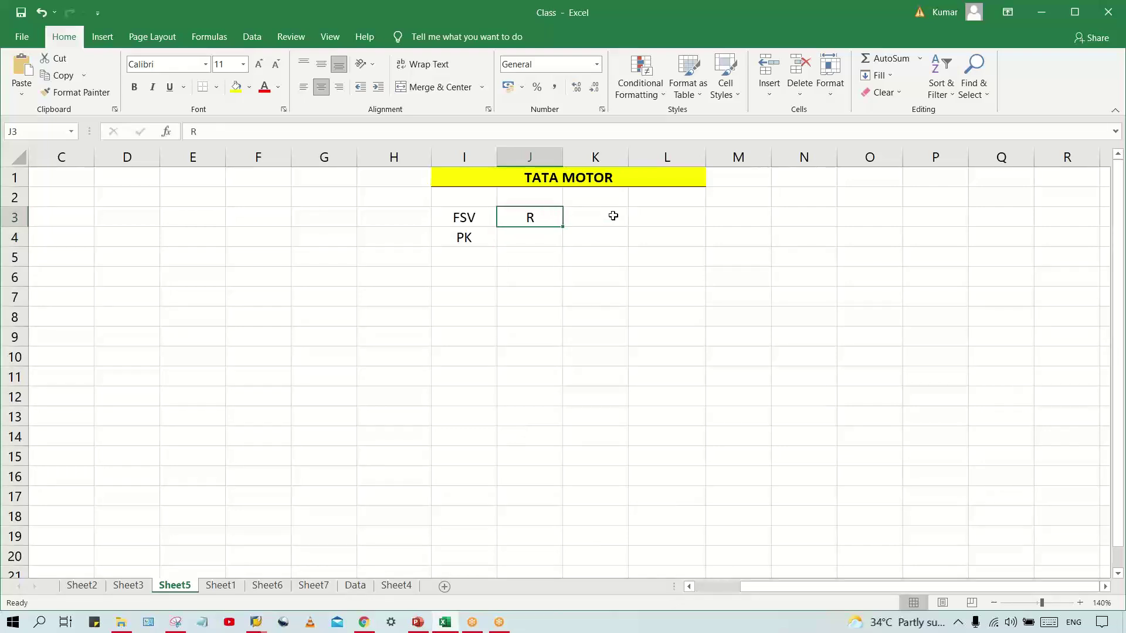
{"action": "key", "text": "Down"}
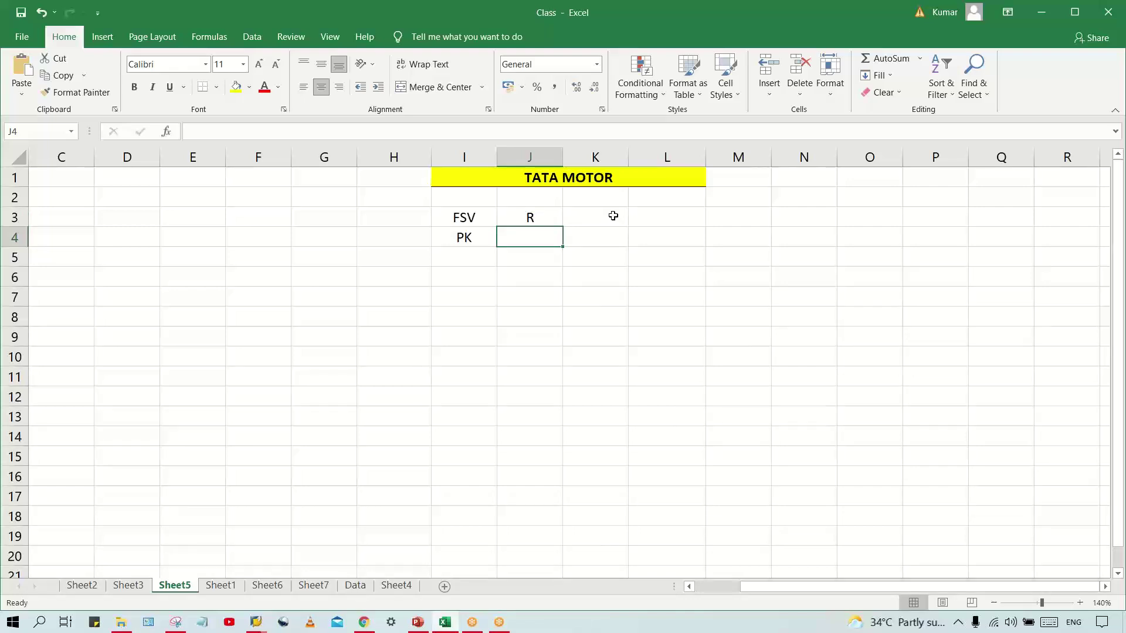
{"action": "key", "text": "Up"}
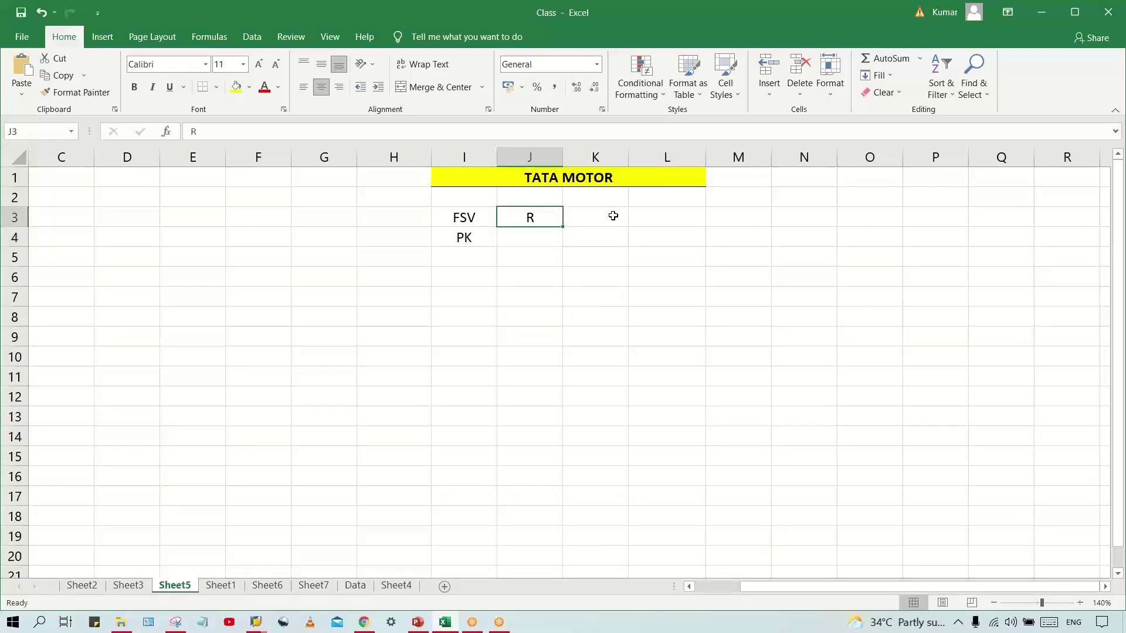
{"action": "type", "text": "S"}
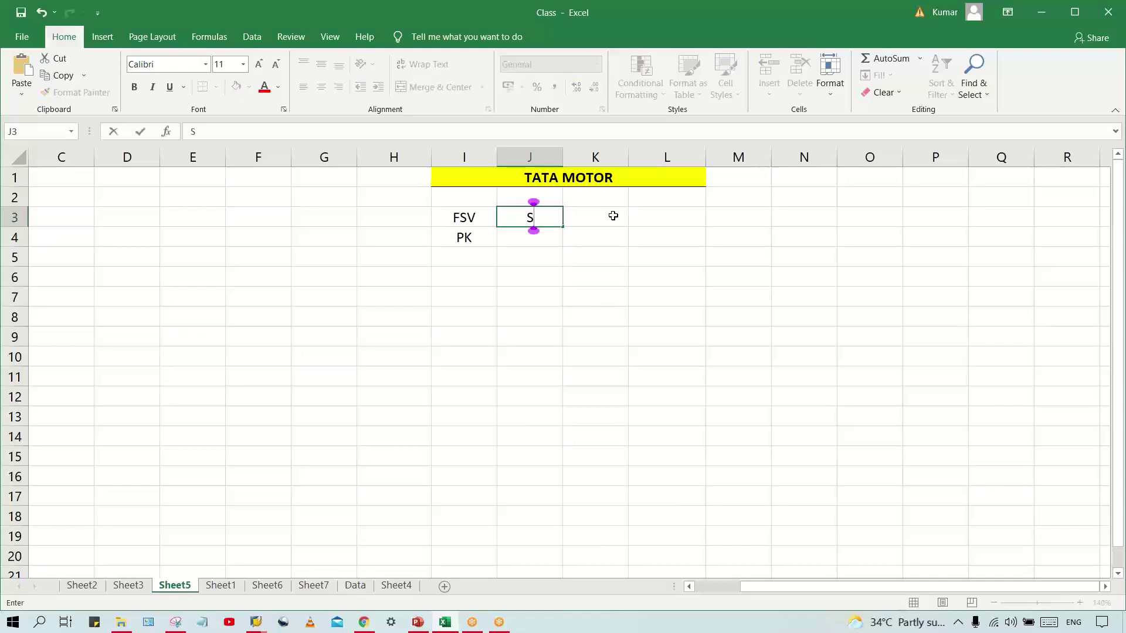
{"action": "key", "text": "Return"}
{"action": "type", "text": "R"}
{"action": "key", "text": "Return"}
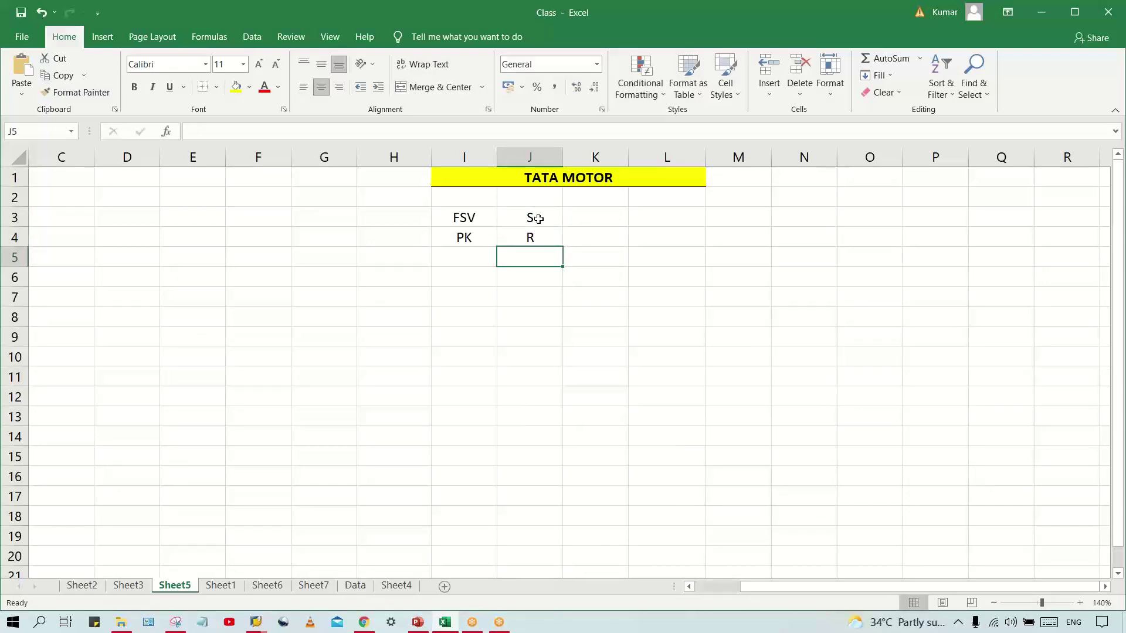
Step: Examine the FSV and PK labels in I3:I4 together with their status letters in J3:J4
{"action": "left_click", "coordinate": [459, 215]}
{"action": "left_click", "coordinate": [546, 215]}
{"action": "left_click", "coordinate": [444, 214]}
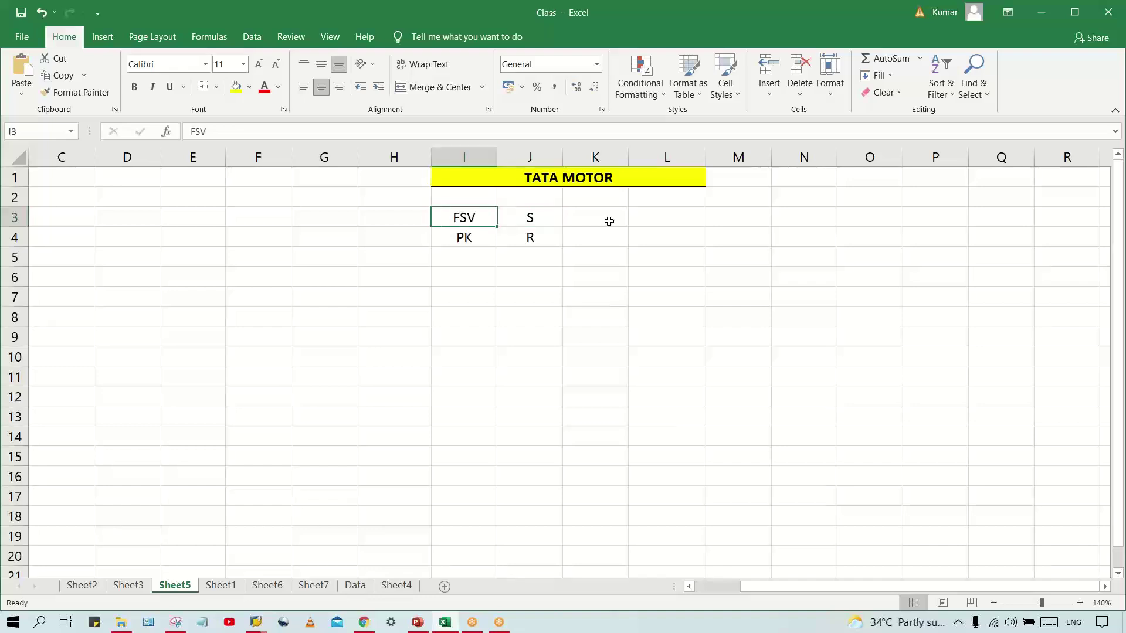
{"action": "left_click", "coordinate": [637, 214]}
{"action": "left_click", "coordinate": [621, 208]}
{"action": "left_click", "coordinate": [544, 218]}
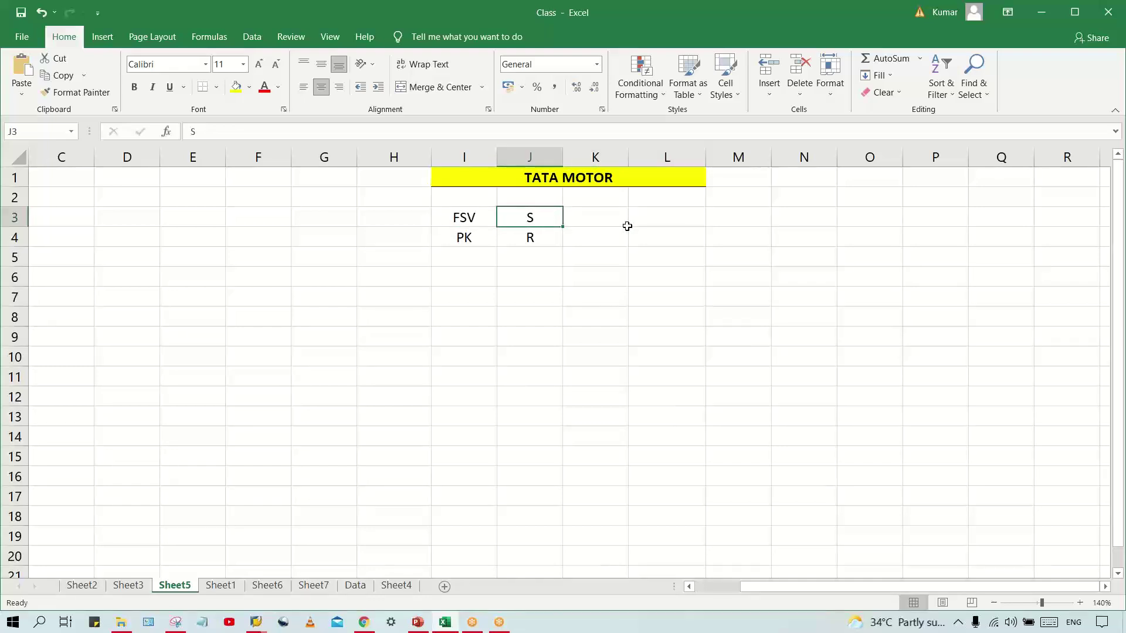
{"action": "left_click", "coordinate": [459, 243]}
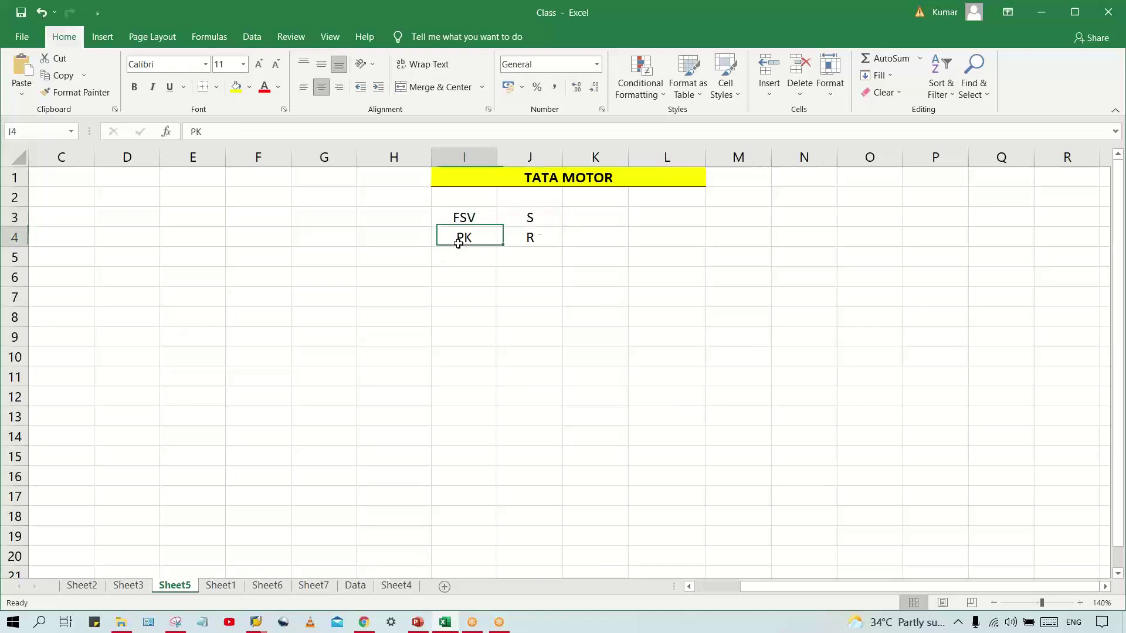
{"action": "left_click", "coordinate": [528, 235]}
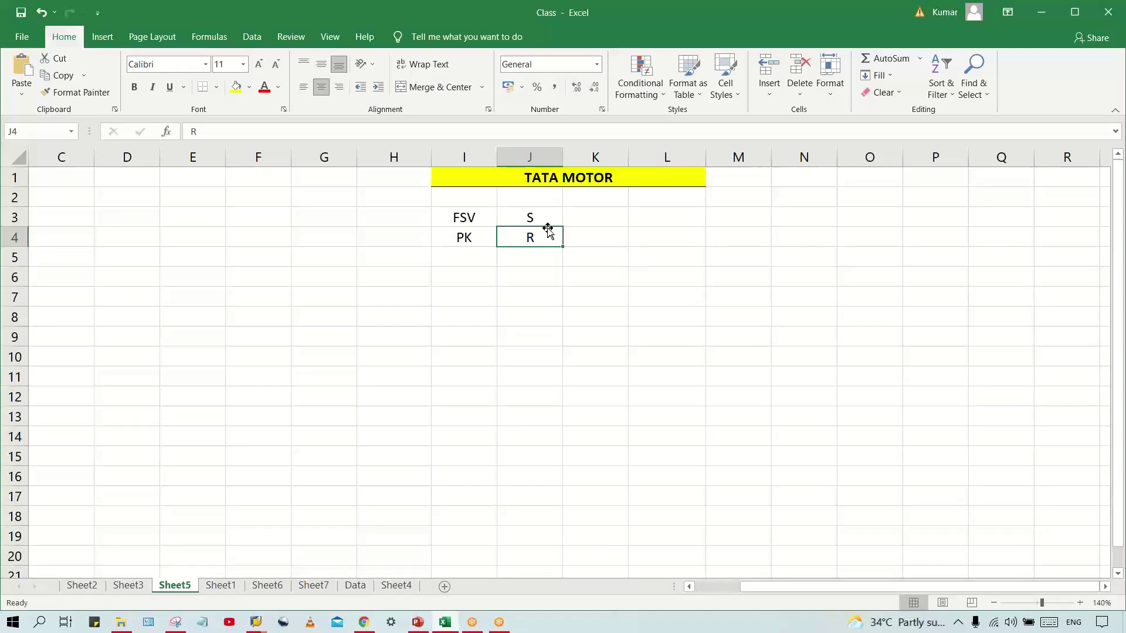
{"action": "left_click", "coordinate": [529, 215]}
{"action": "key", "text": "Down"}
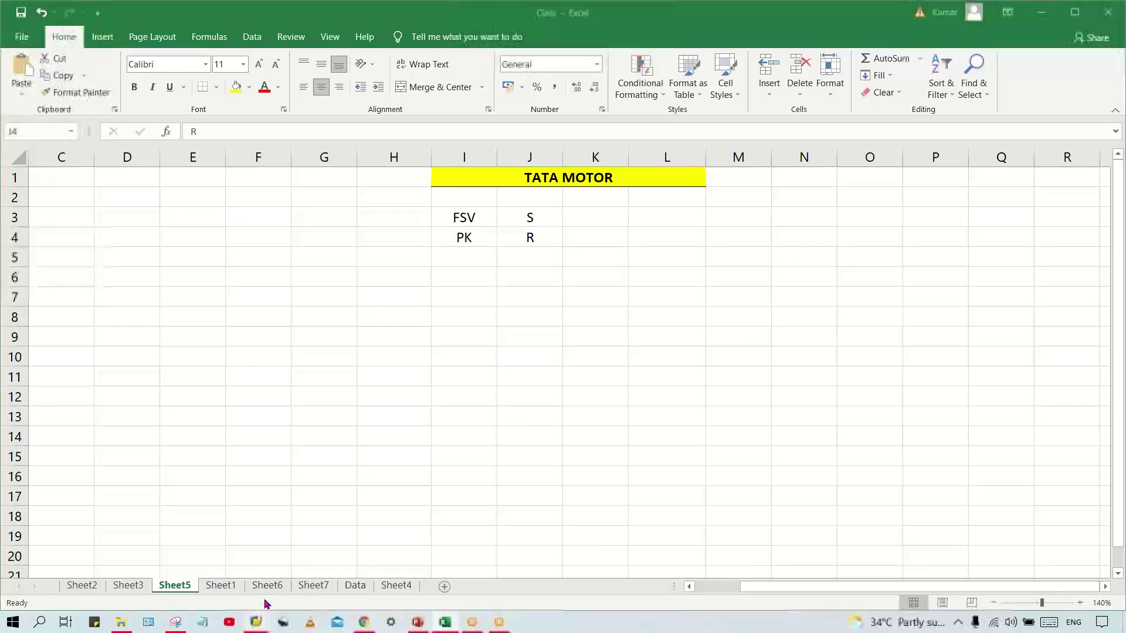
Step: Switch to the SAP G/L document entry session and restart the posting transaction with /NF-02
{"action": "mouse_move", "coordinate": [256, 621]}
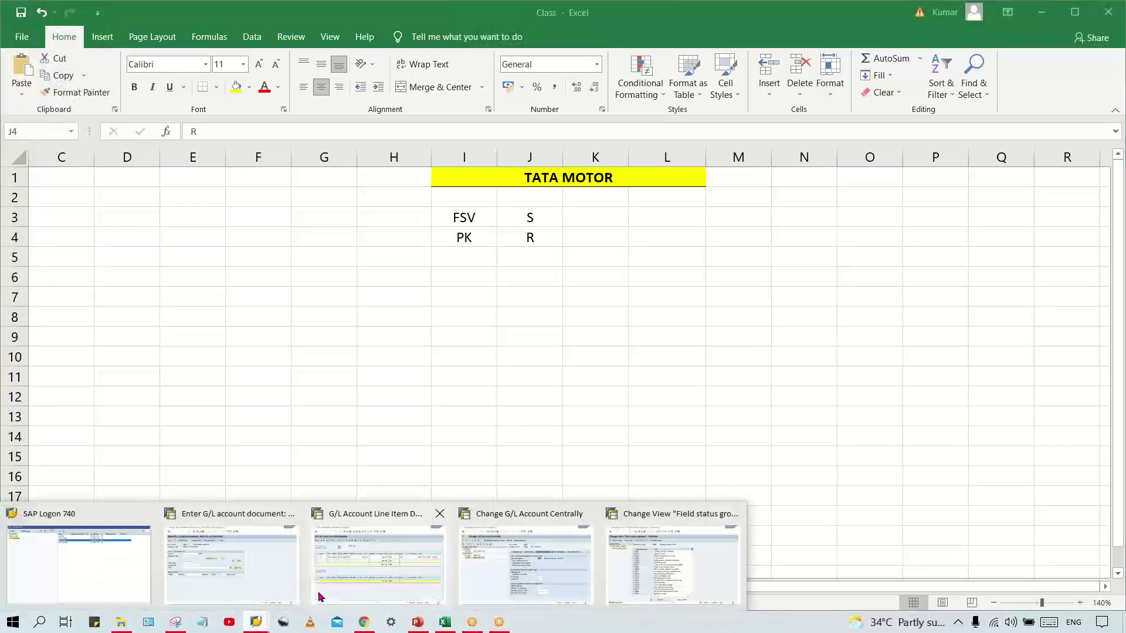
{"action": "left_click", "coordinate": [270, 578]}
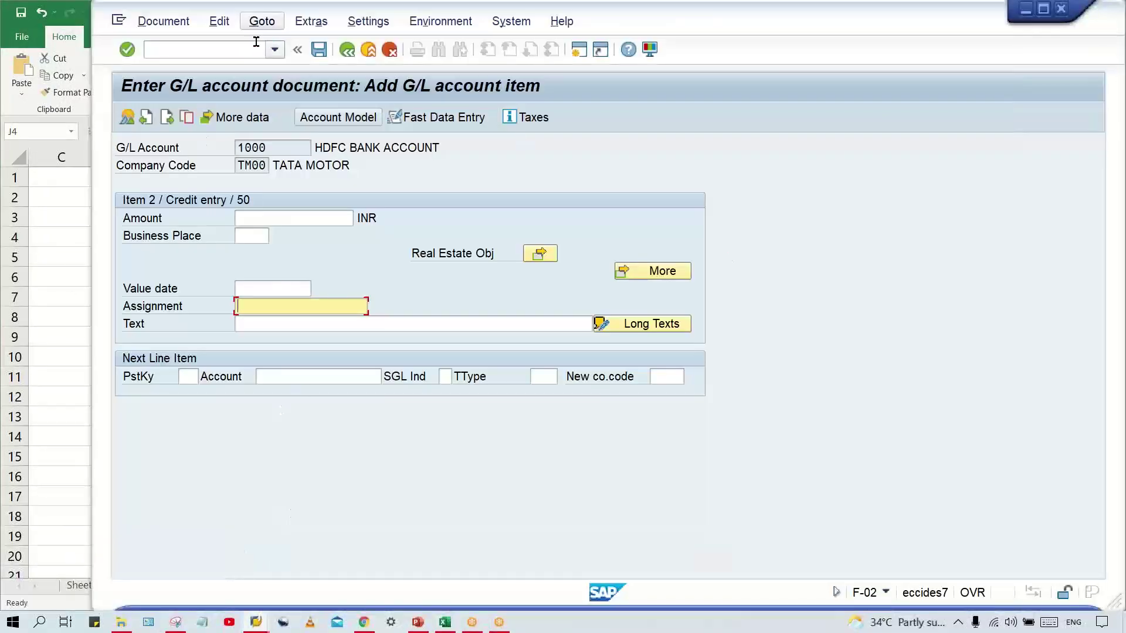
{"action": "left_click", "coordinate": [274, 49]}
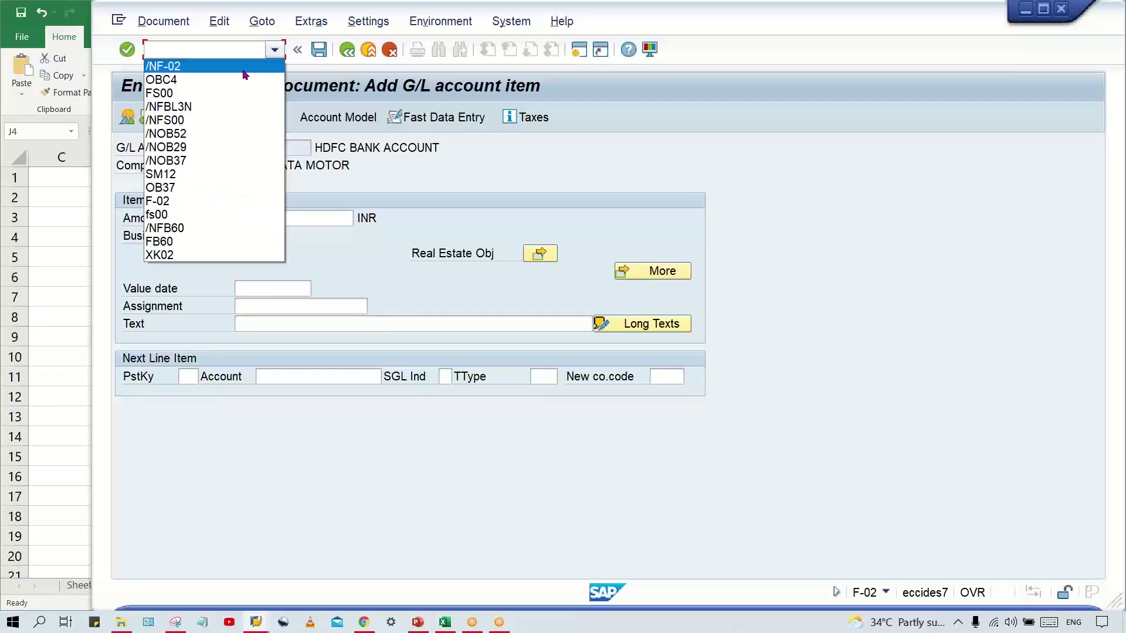
{"action": "left_click", "coordinate": [255, 69]}
{"action": "key", "text": "Return"}
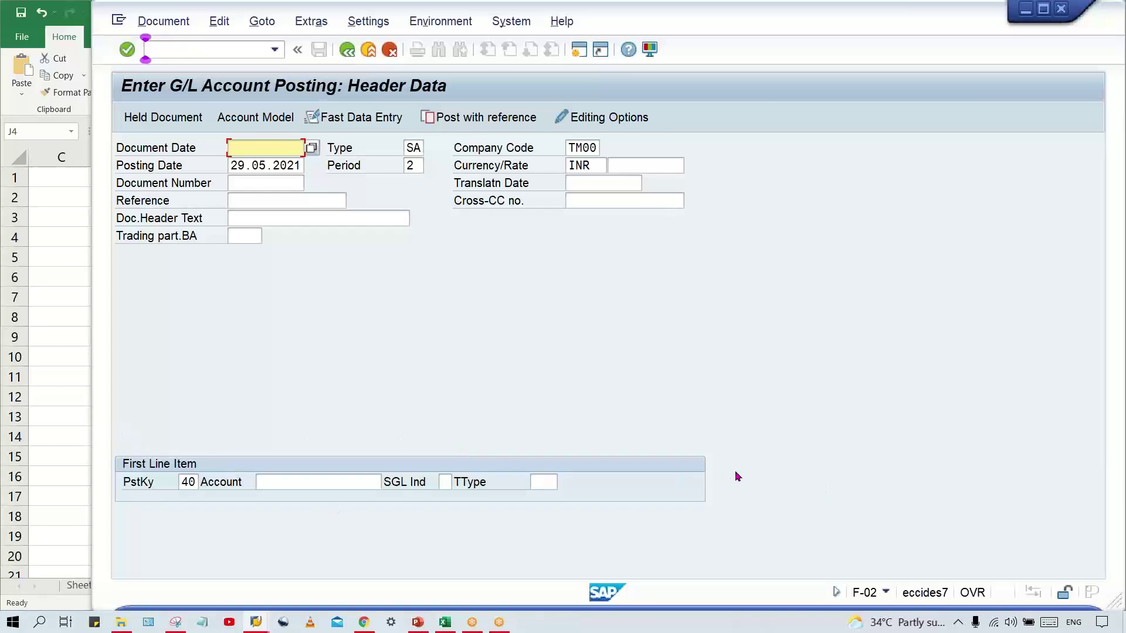
Step: Examine the Reference, Doc.Header Text and document Type fields in the F-02 header data
{"action": "left_click", "coordinate": [265, 202]}
{"action": "left_click", "coordinate": [271, 216]}
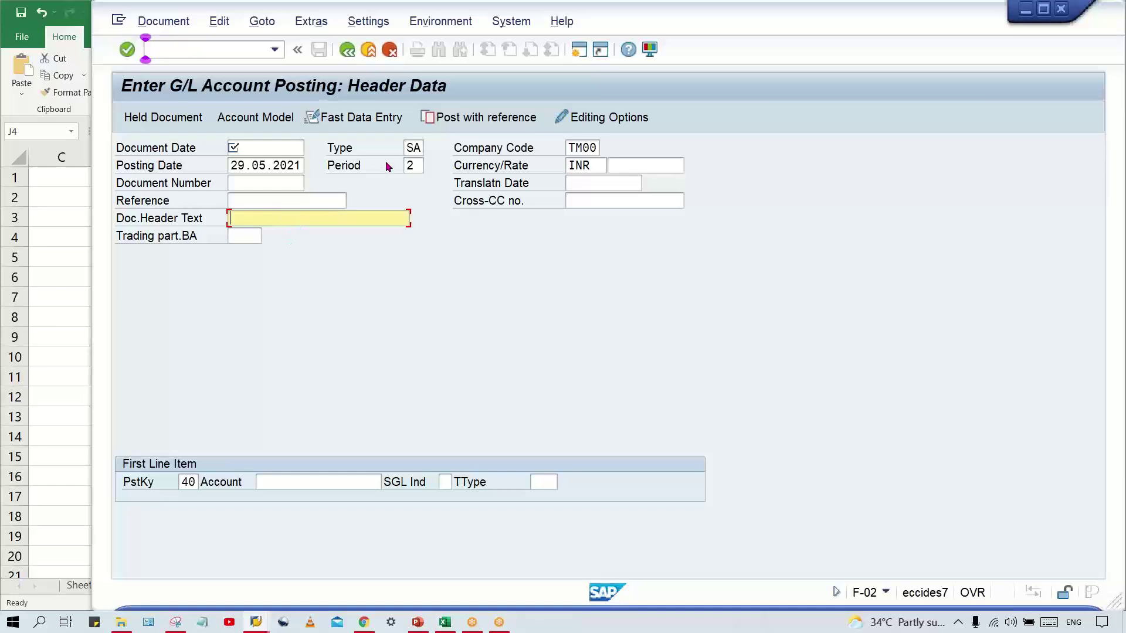
{"action": "left_click", "coordinate": [410, 148]}
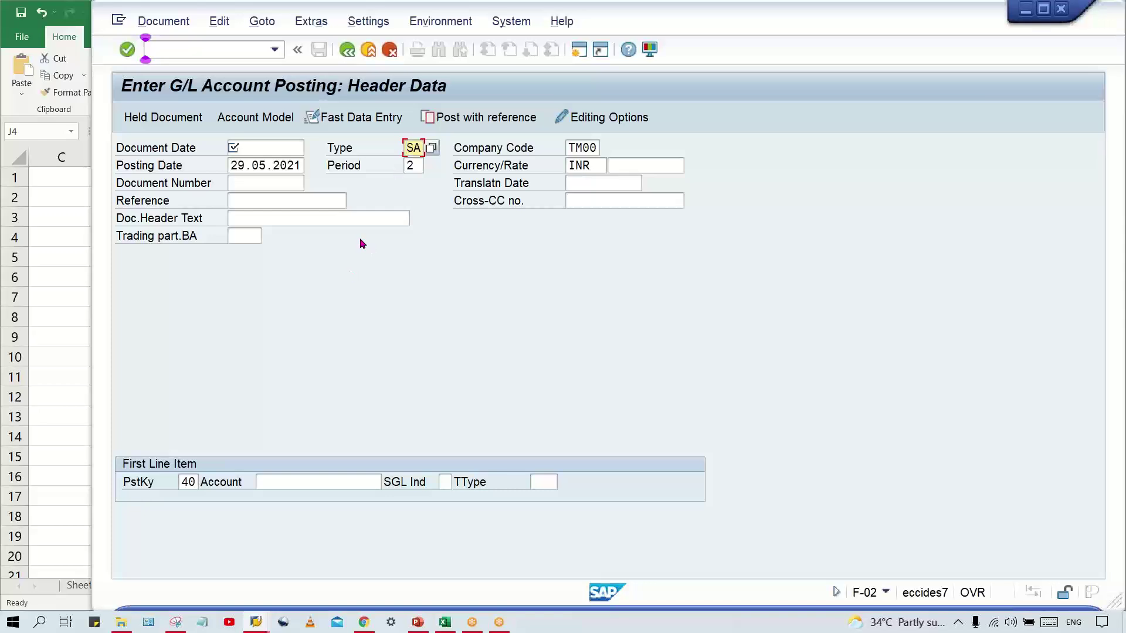
{"action": "left_click", "coordinate": [273, 57]}
{"action": "left_click", "coordinate": [273, 56]}
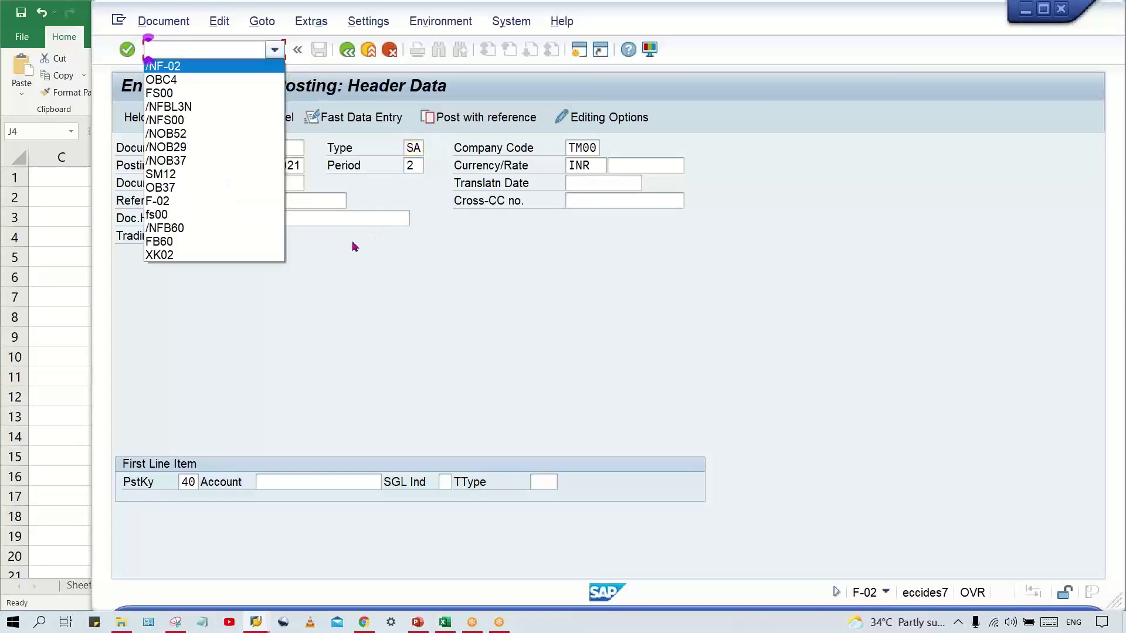
{"action": "left_click", "coordinate": [354, 229]}
{"action": "left_click", "coordinate": [339, 218]}
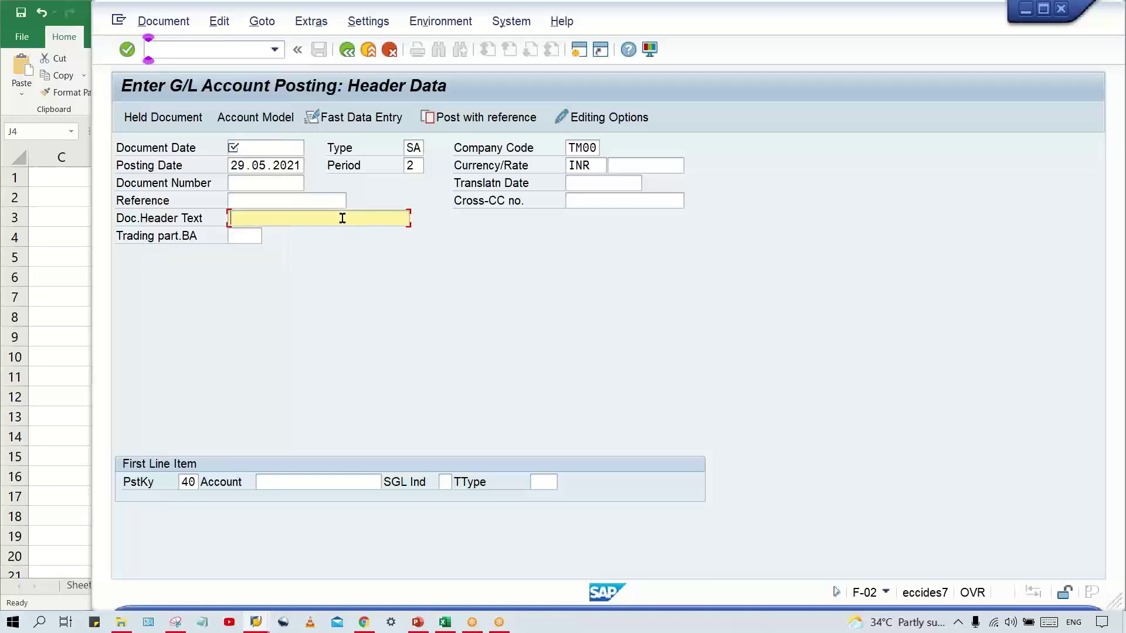
{"action": "left_click", "coordinate": [315, 200]}
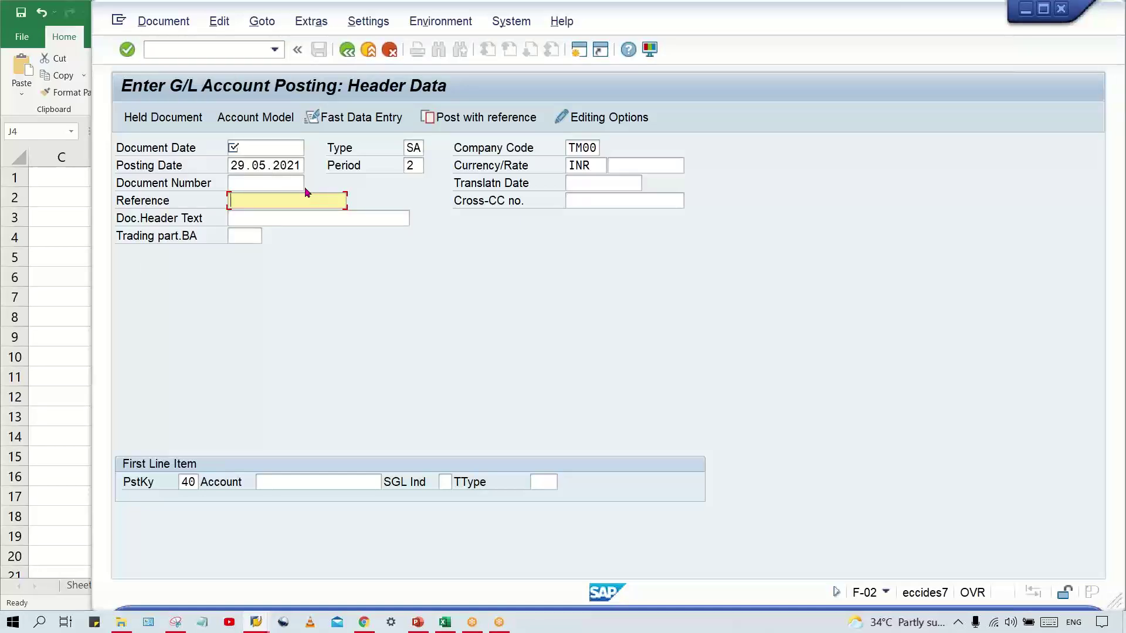
{"action": "left_click", "coordinate": [264, 217]}
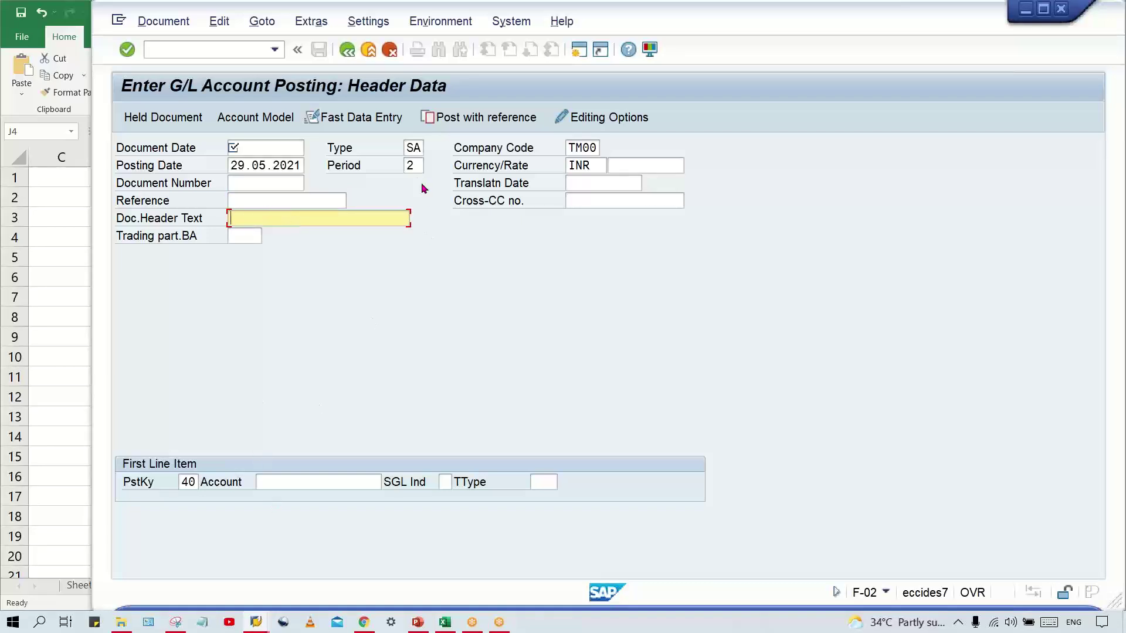
{"action": "left_click", "coordinate": [404, 150]}
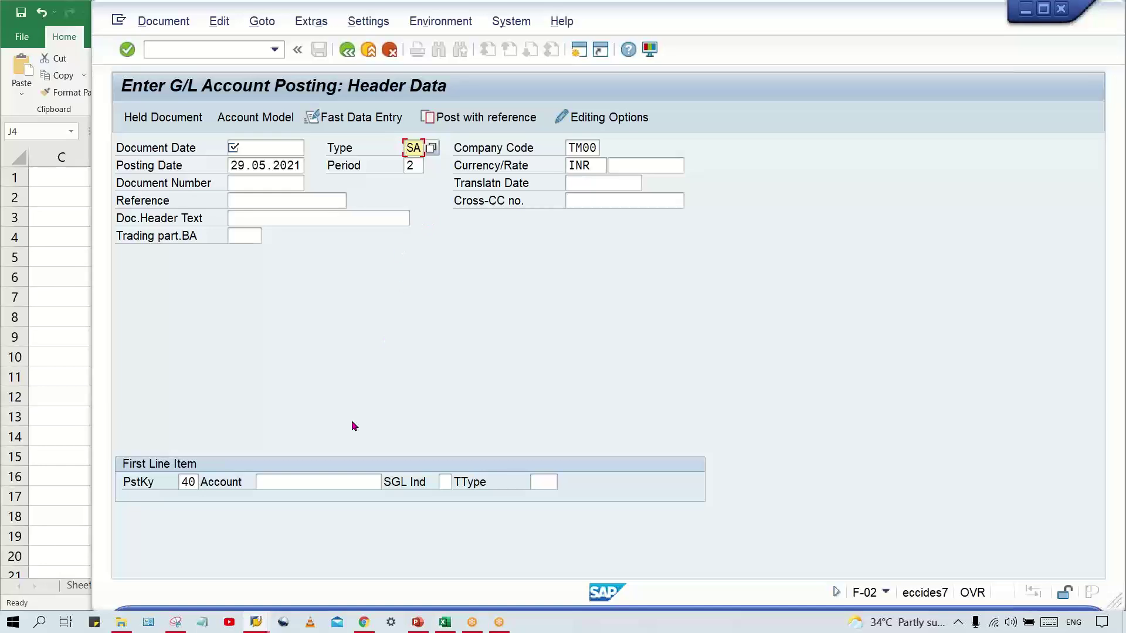
Step: Switch to the SAP session showing the field status groups and open document type maintenance with /NOBA7
{"action": "left_click", "coordinate": [256, 621]}
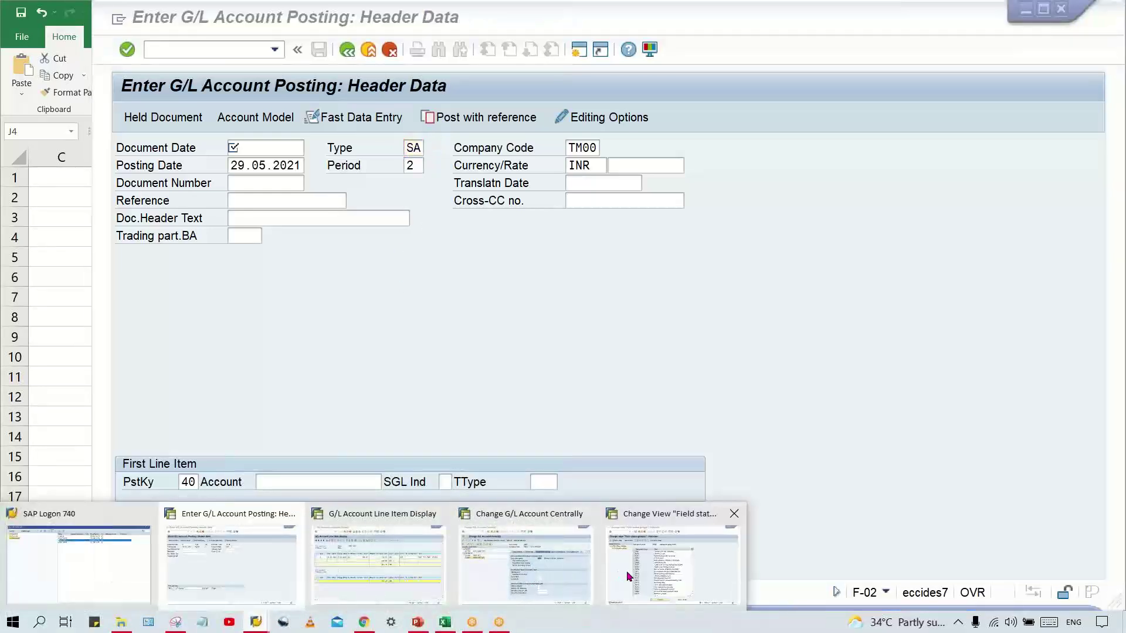
{"action": "mouse_move", "coordinate": [626, 571]}
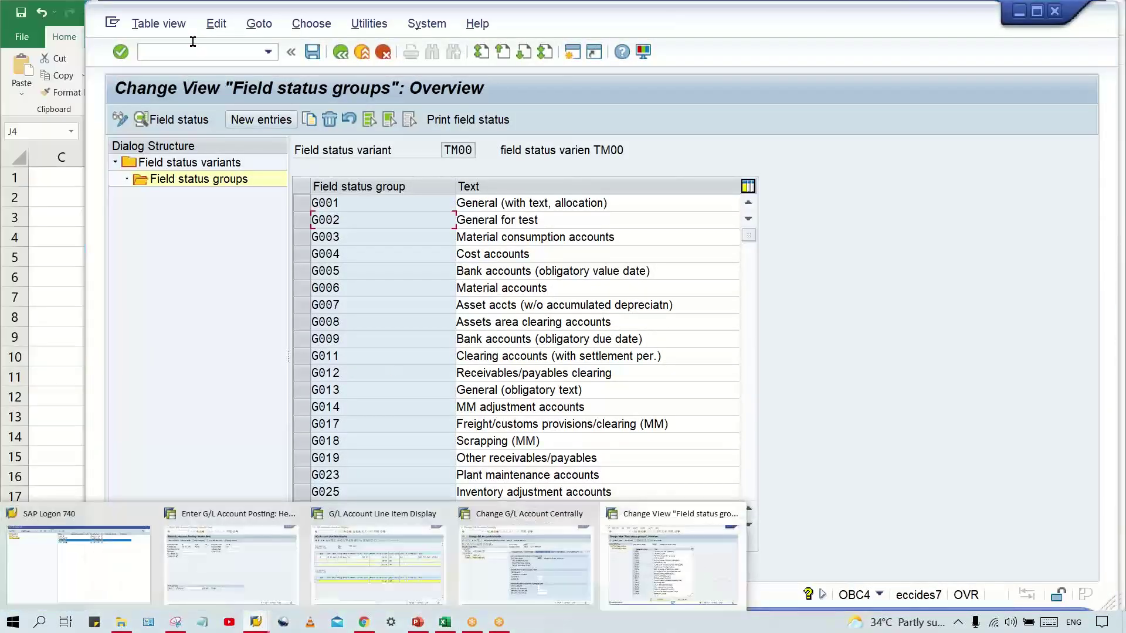
{"action": "left_click", "coordinate": [146, 51]}
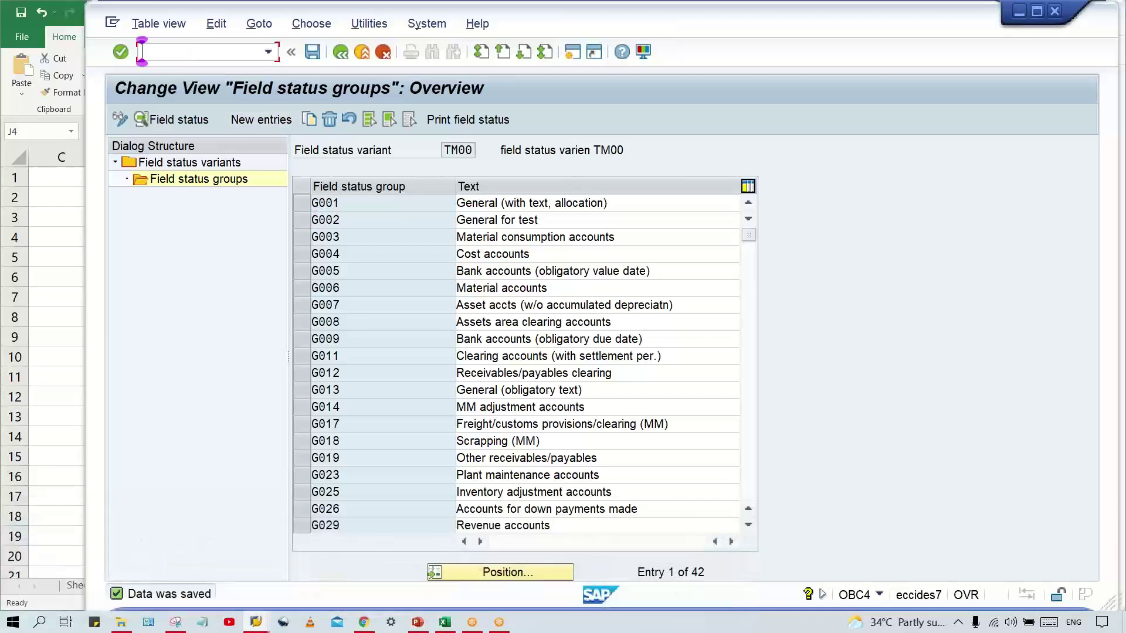
{"action": "type", "text": "/NOBA7"}
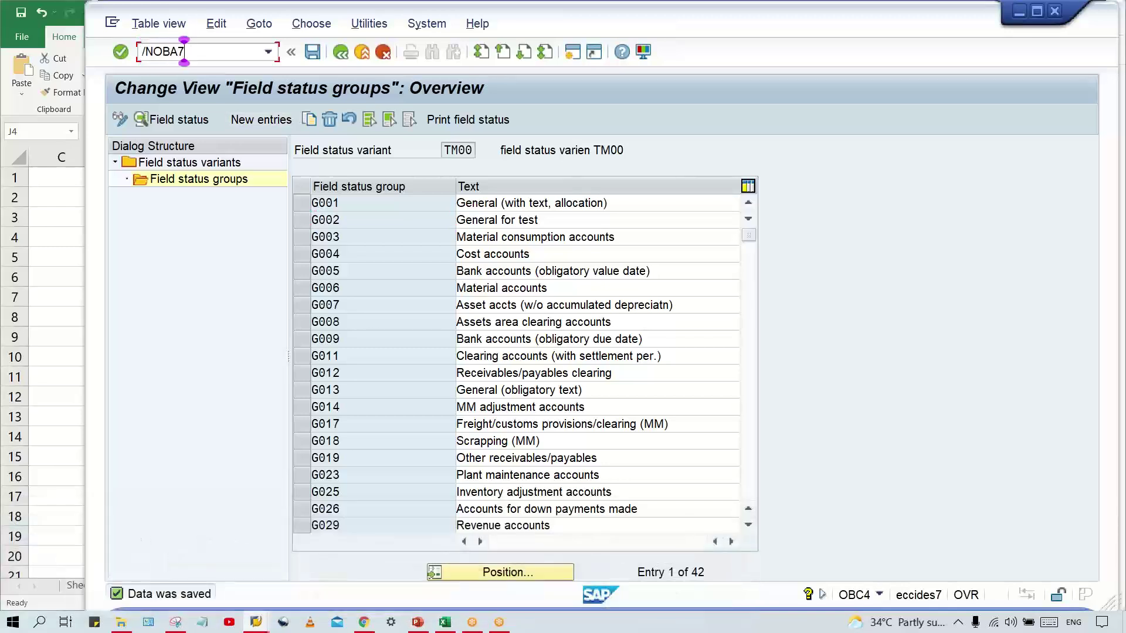
{"action": "key", "text": "Return"}
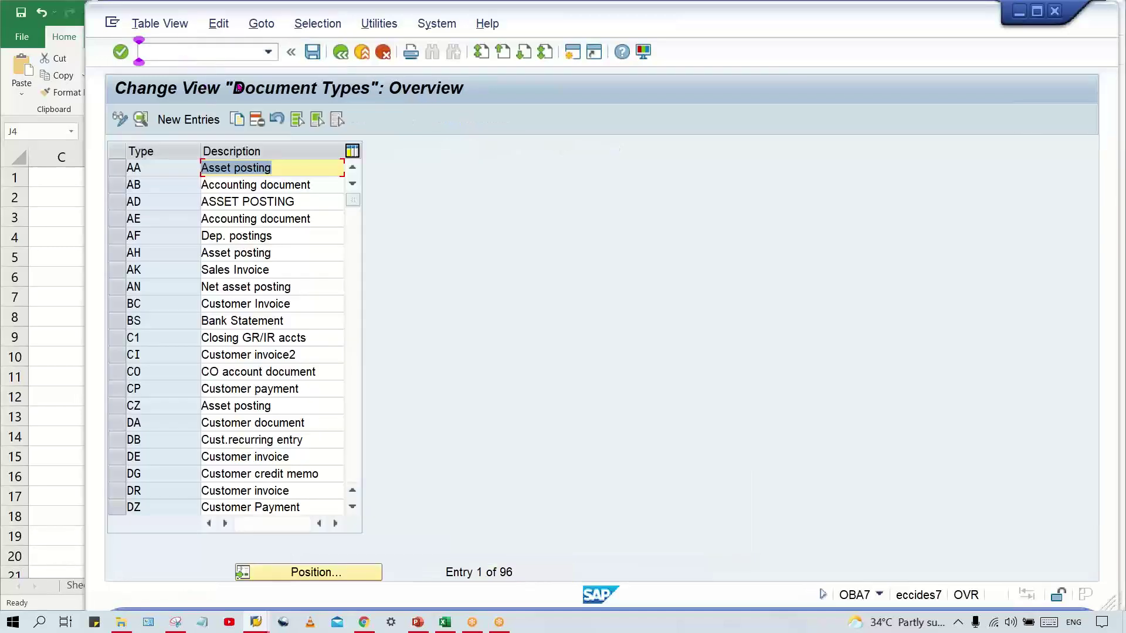
Step: Find document type SA in the document types list and open its details
{"action": "left_click", "coordinate": [326, 570]}
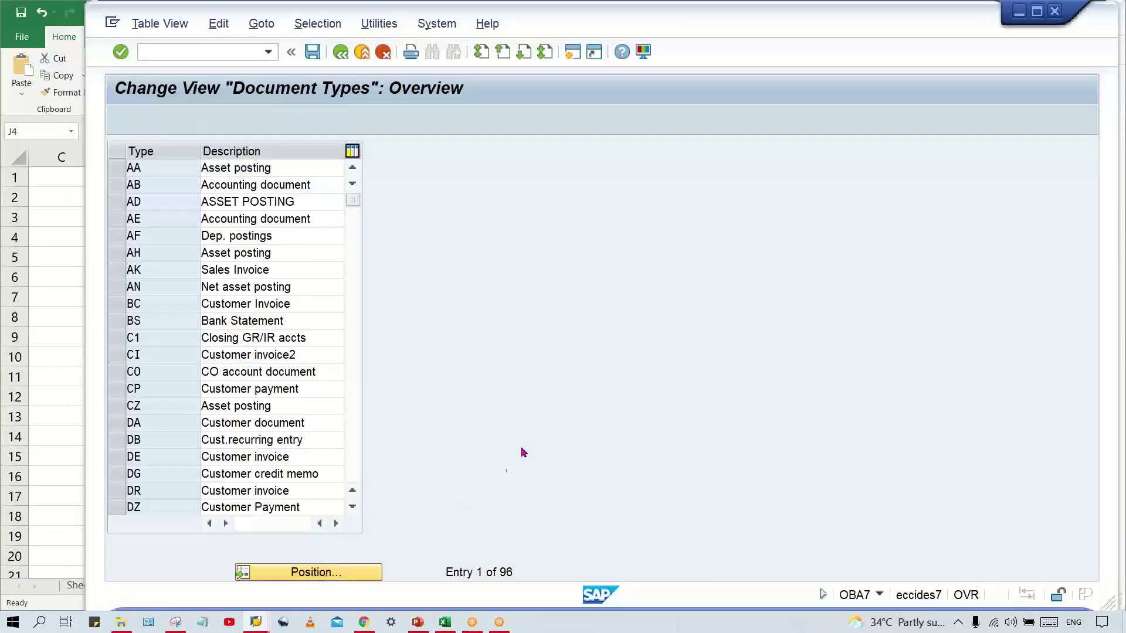
{"action": "type", "text": "S"}
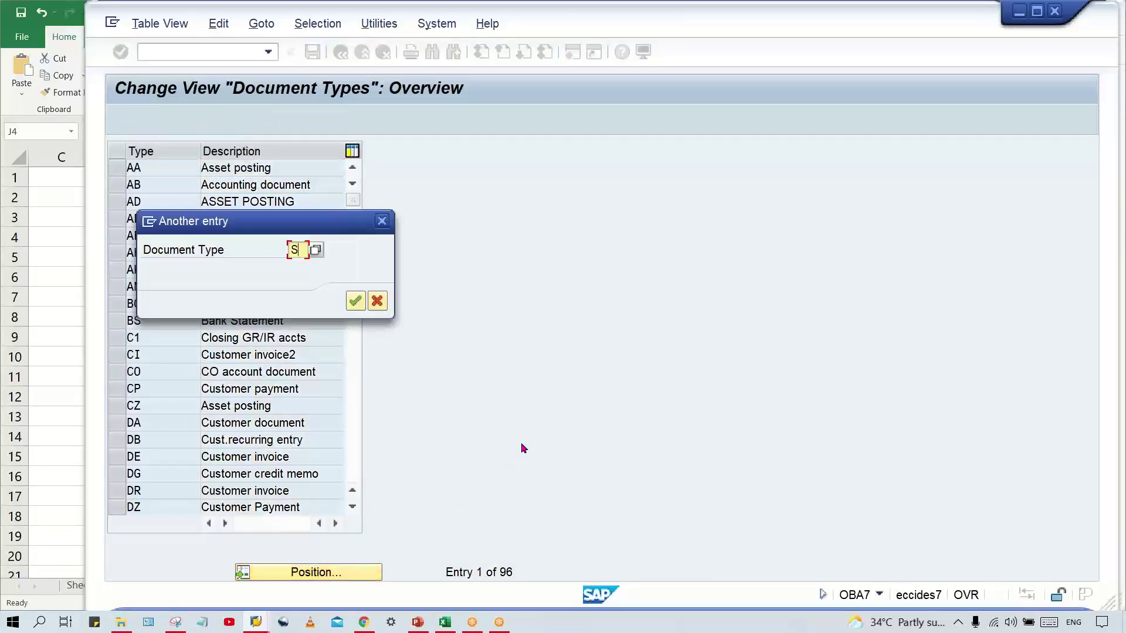
{"action": "type", "text": "A"}
{"action": "key", "text": "Return"}
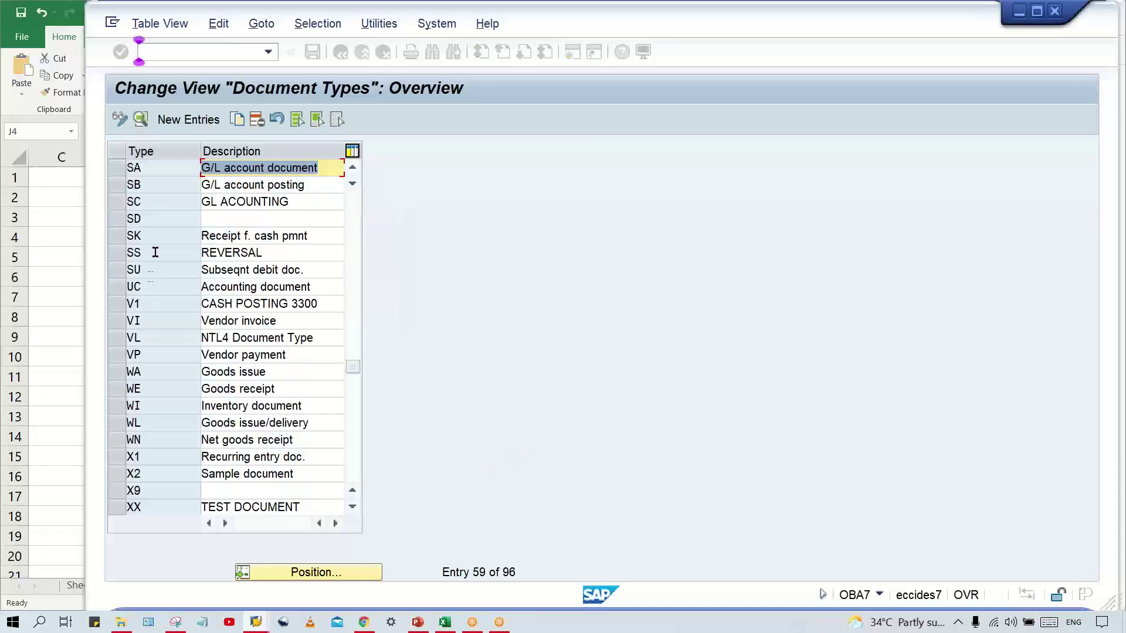
{"action": "left_click", "coordinate": [119, 167]}
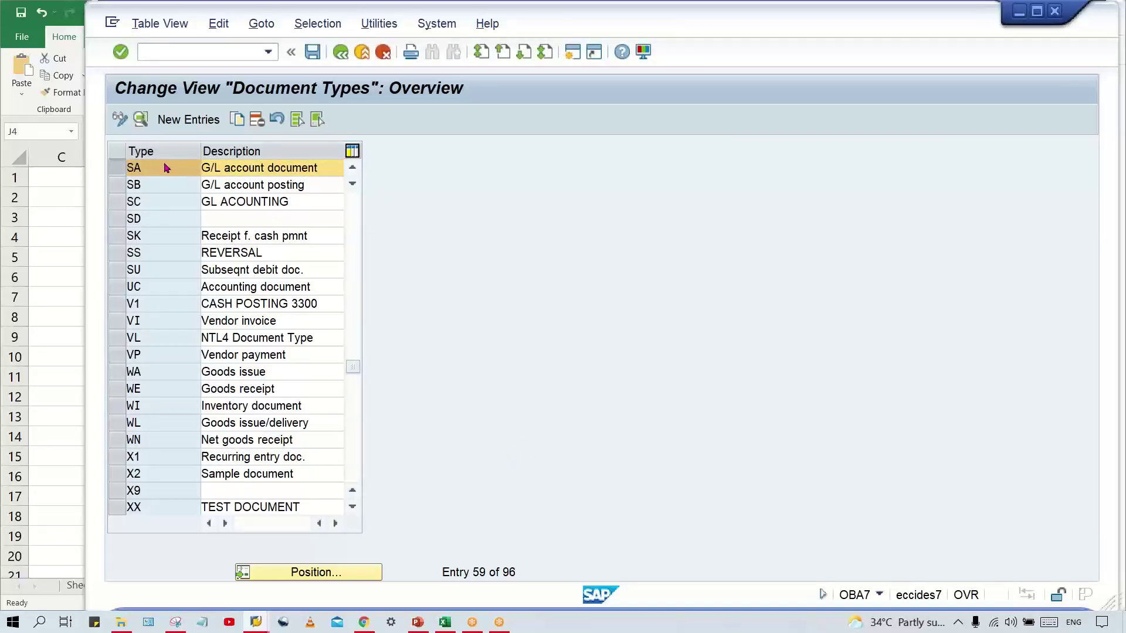
{"action": "key", "text": "F2"}
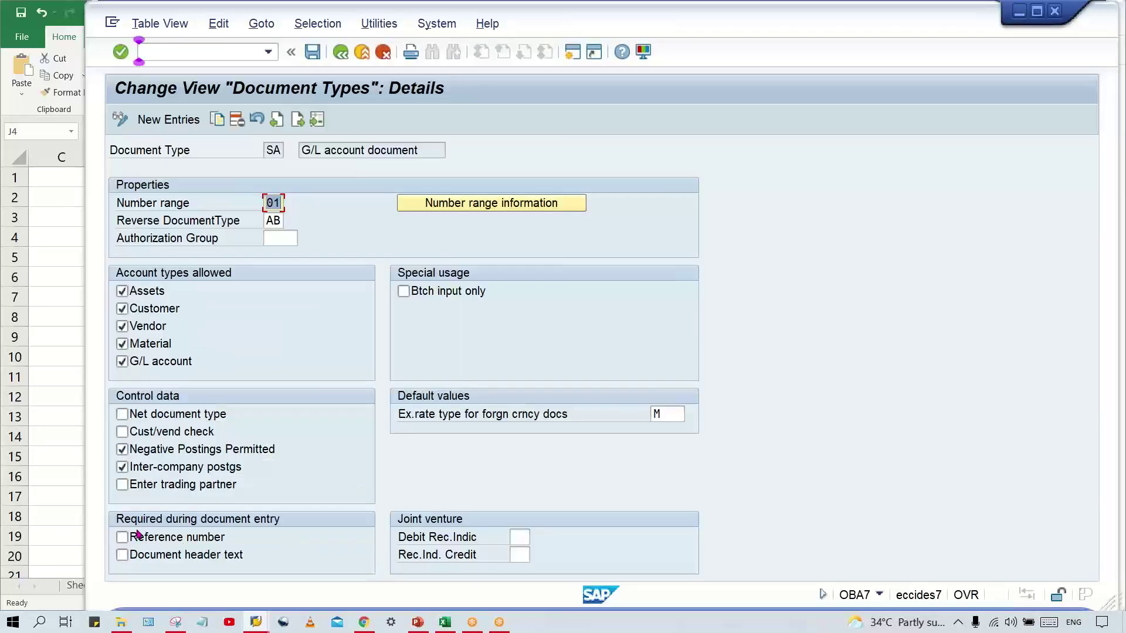
Step: Make the document header text required during document entry for type SA and save it to the TATA MOTOR customizing request
{"action": "left_click", "coordinate": [142, 562]}
{"action": "key", "text": "ctrl+s"}
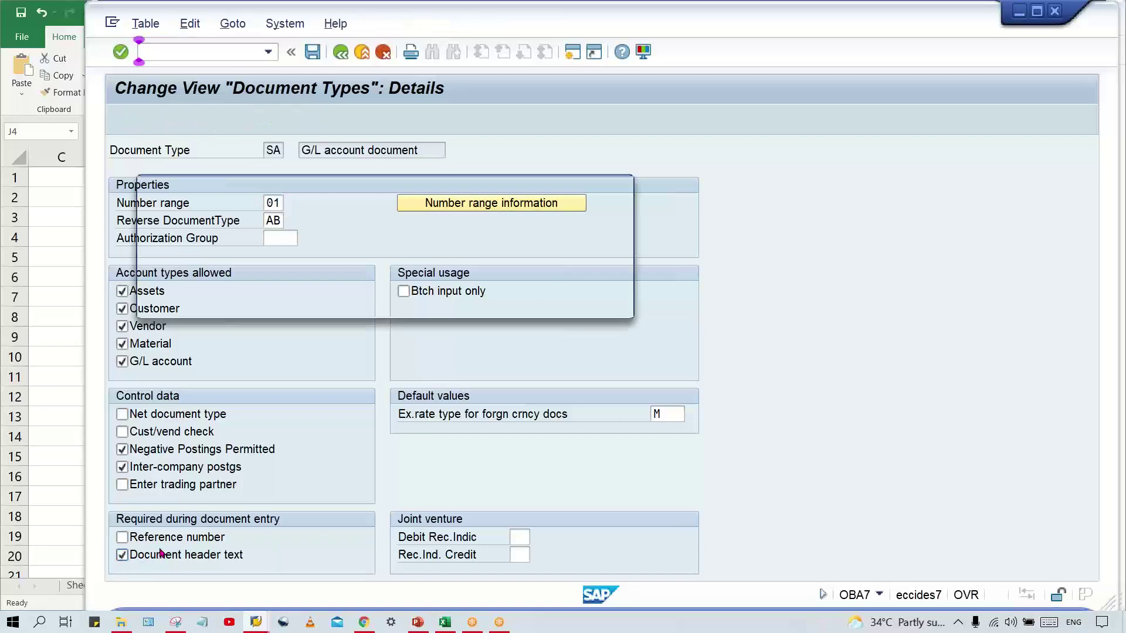
{"action": "left_click", "coordinate": [396, 302]}
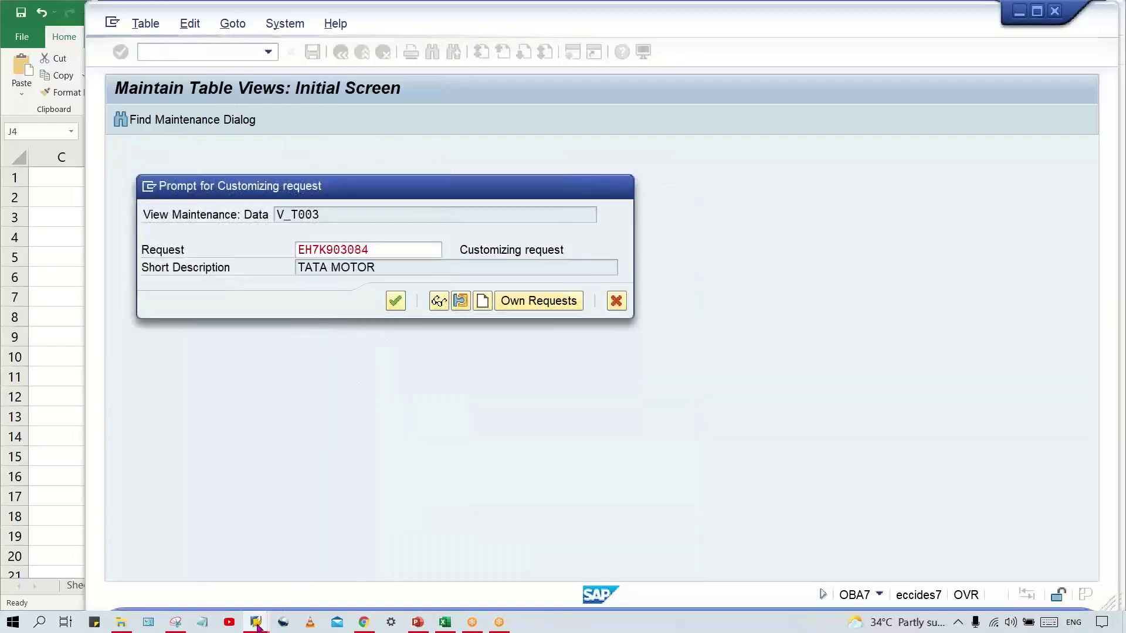
Step: Switch to the G/L account posting session and restart the transaction with /NF-02
{"action": "mouse_move", "coordinate": [257, 627]}
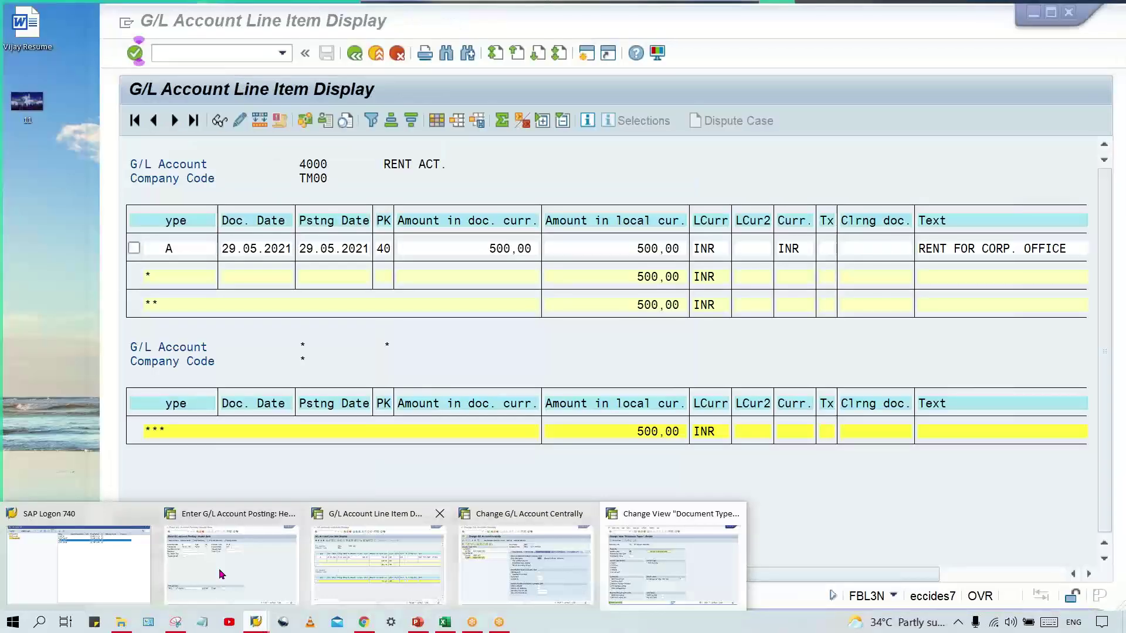
{"action": "left_click", "coordinate": [232, 563]}
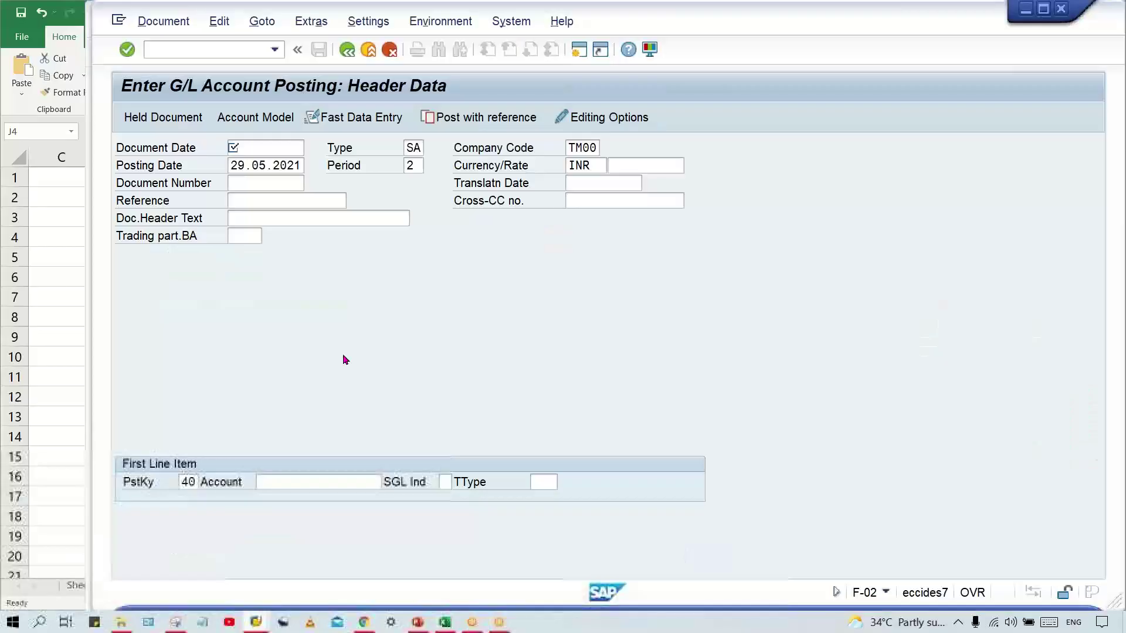
{"action": "left_click", "coordinate": [210, 52]}
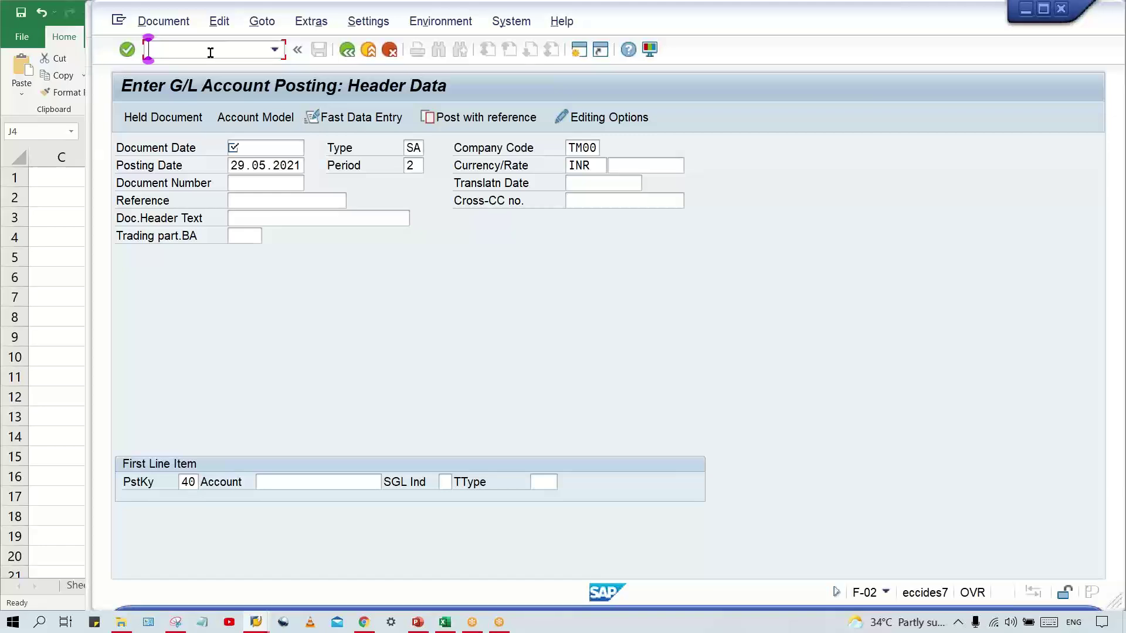
{"action": "left_click", "coordinate": [271, 219]}
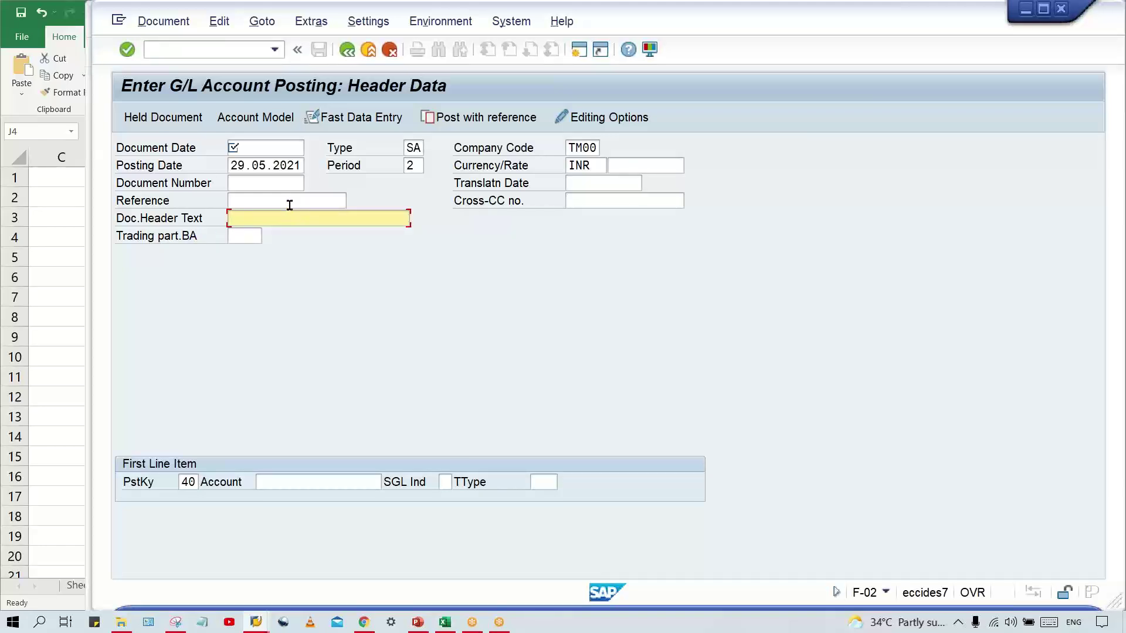
{"action": "left_click", "coordinate": [290, 200]}
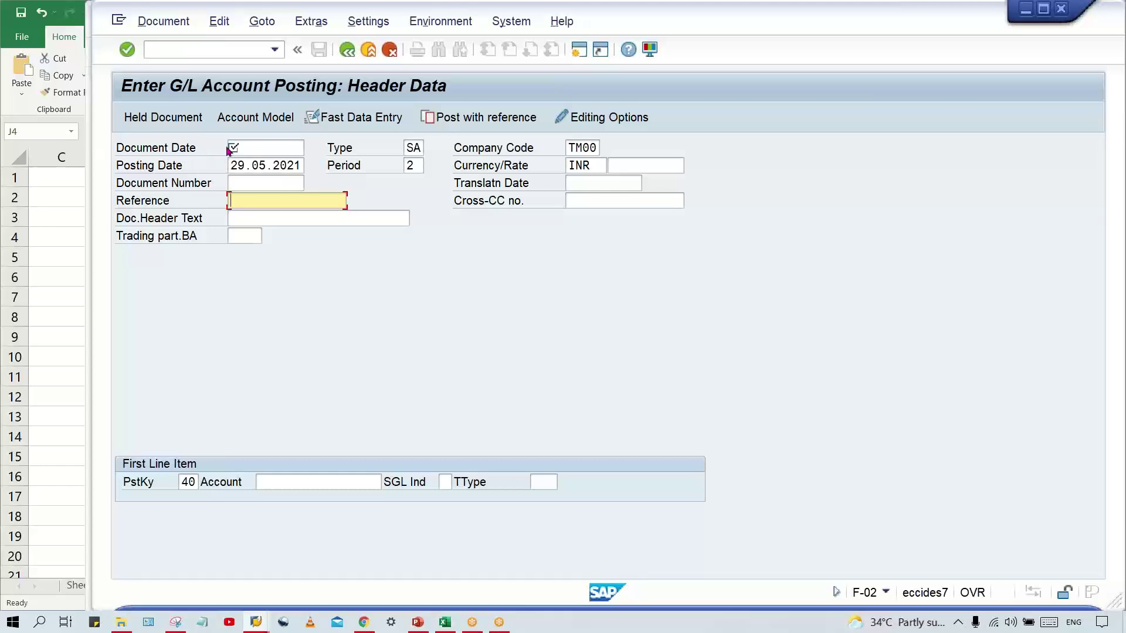
{"action": "left_click", "coordinate": [210, 48]}
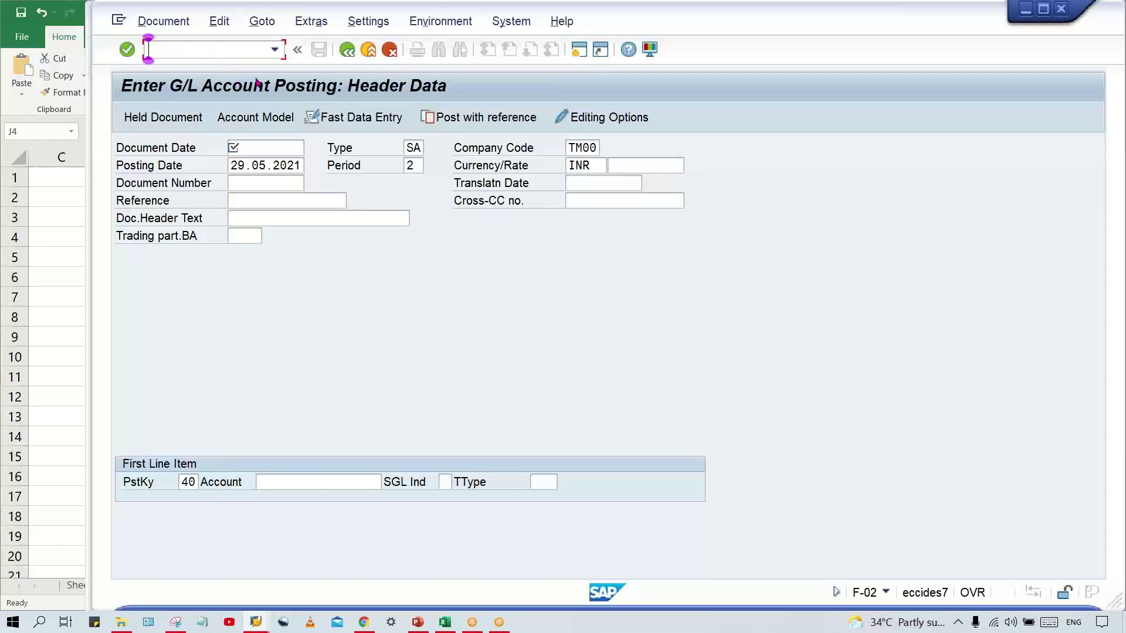
{"action": "type", "text": "/NF-02"}
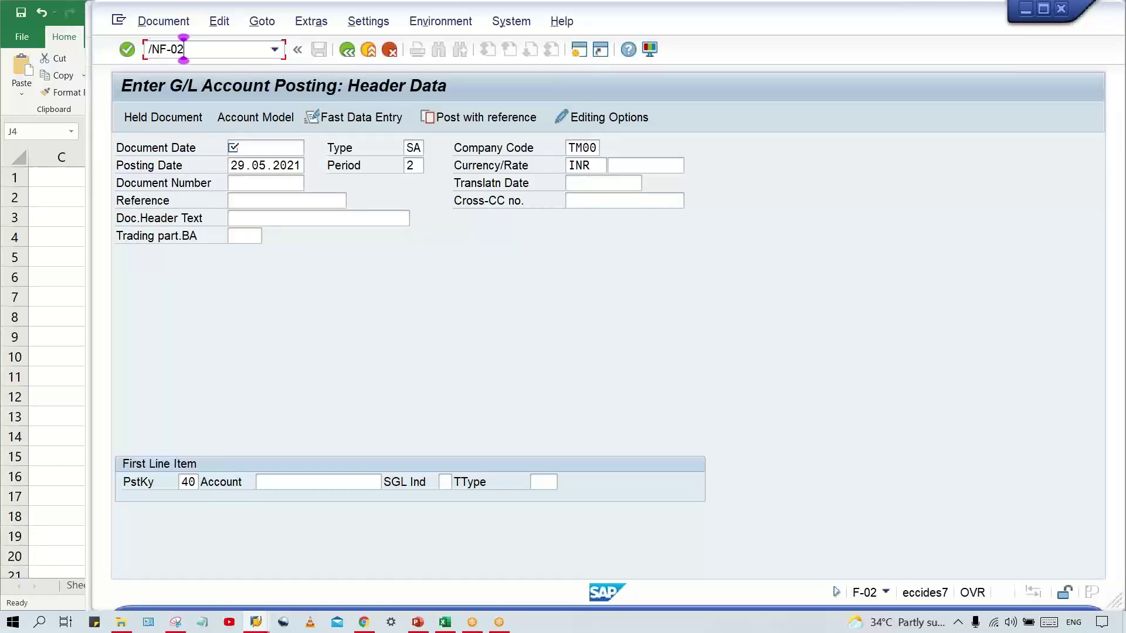
{"action": "key", "text": "Return"}
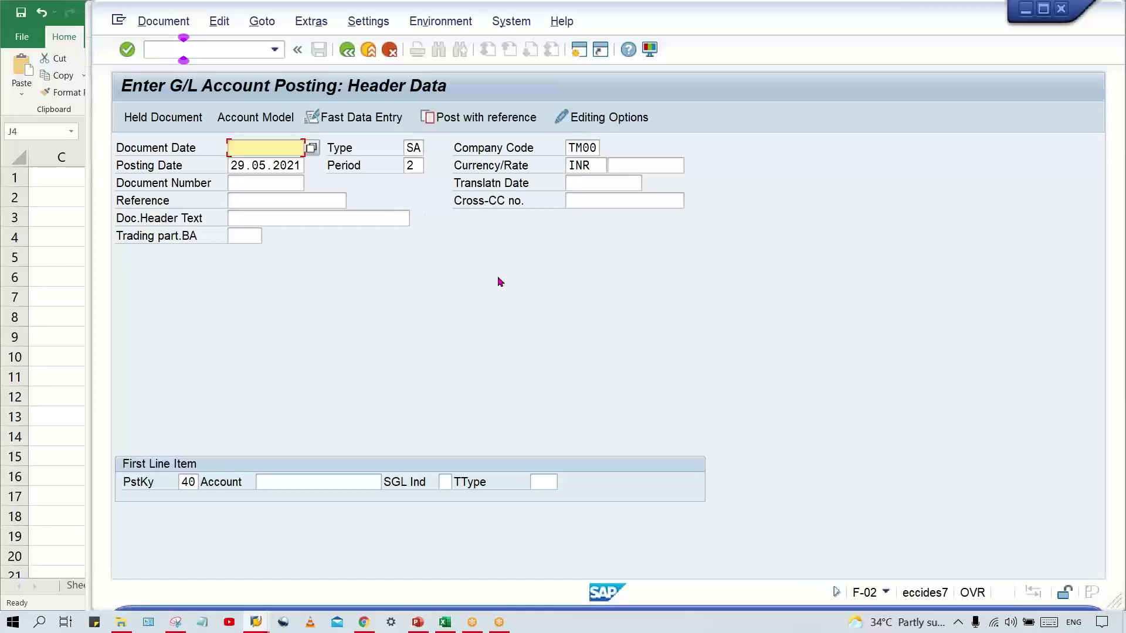
Step: Set the document date to 29.05.2021 and the first line item account to 4001, then try to proceed without a document header text
{"action": "left_click", "coordinate": [278, 149]}
{"action": "left_click", "coordinate": [274, 166]}
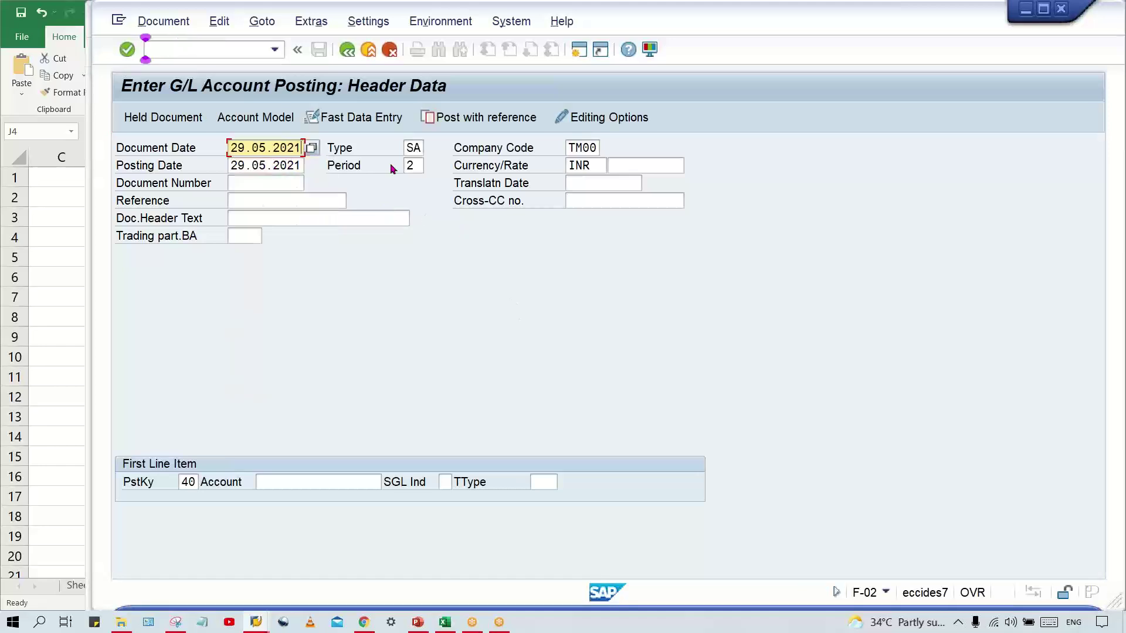
{"action": "left_click", "coordinate": [311, 484]}
{"action": "left_click", "coordinate": [311, 486]}
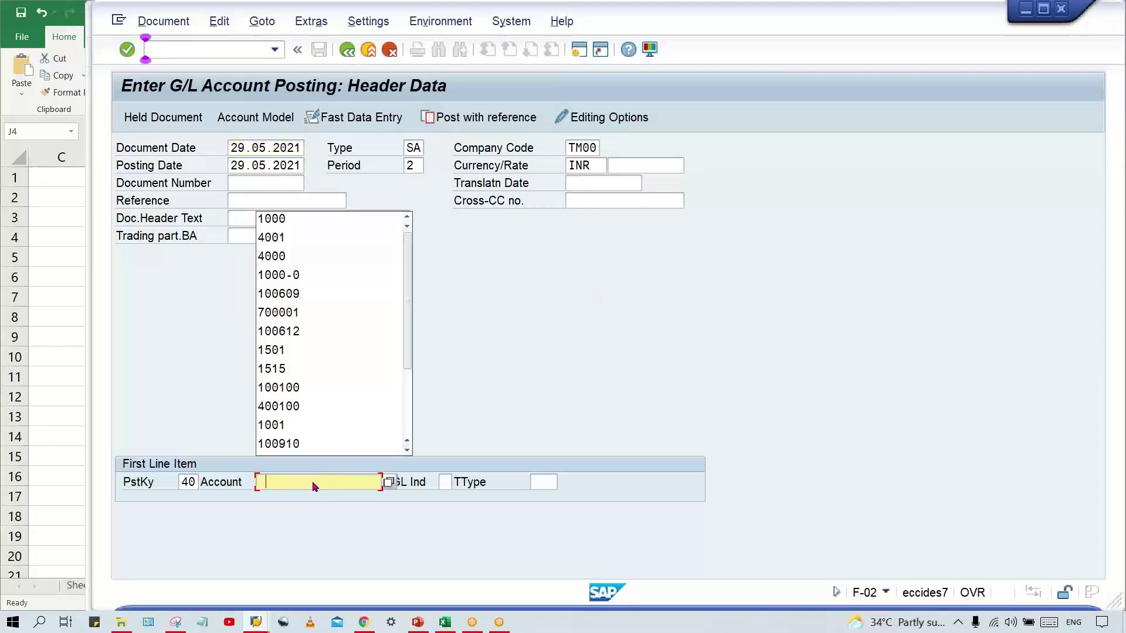
{"action": "left_click", "coordinate": [306, 237]}
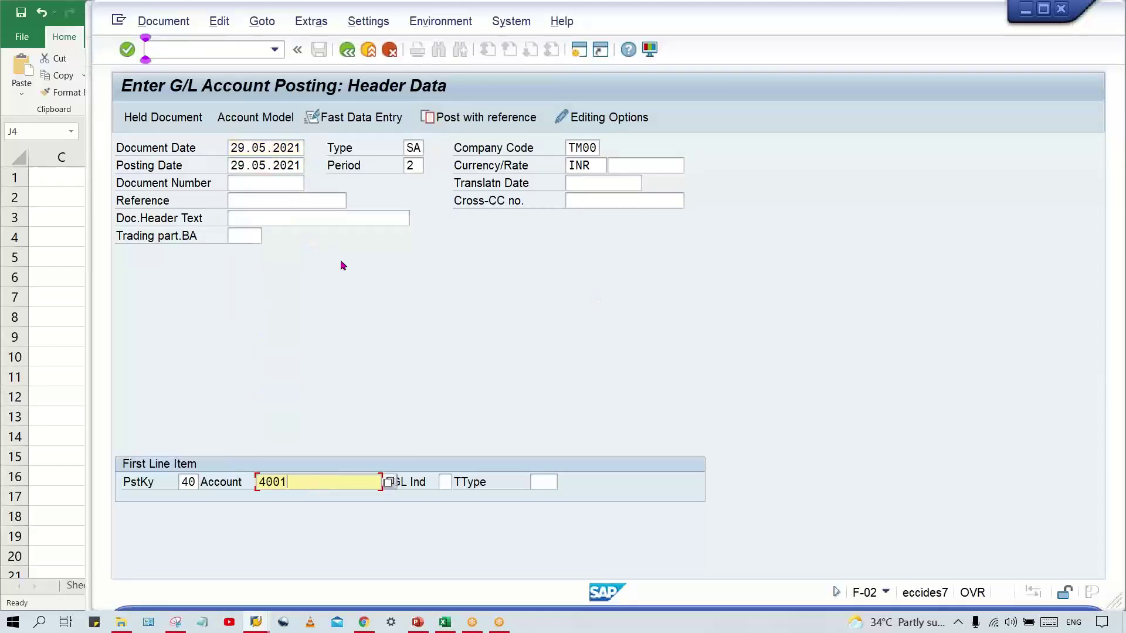
{"action": "left_click", "coordinate": [292, 211]}
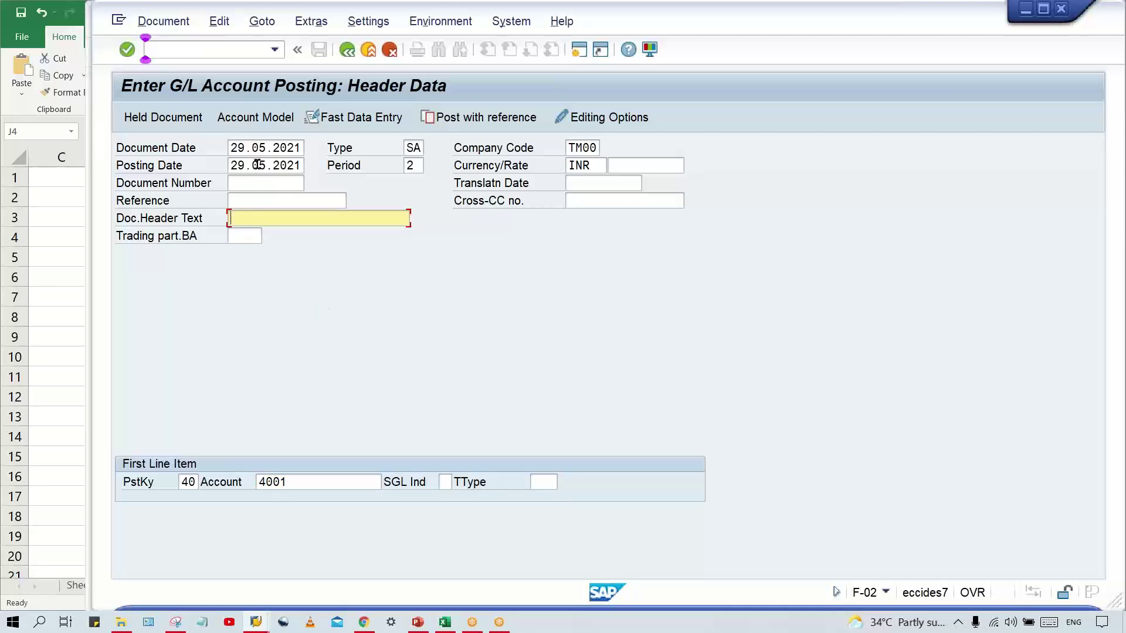
{"action": "left_click", "coordinate": [291, 198]}
{"action": "key", "text": "Return"}
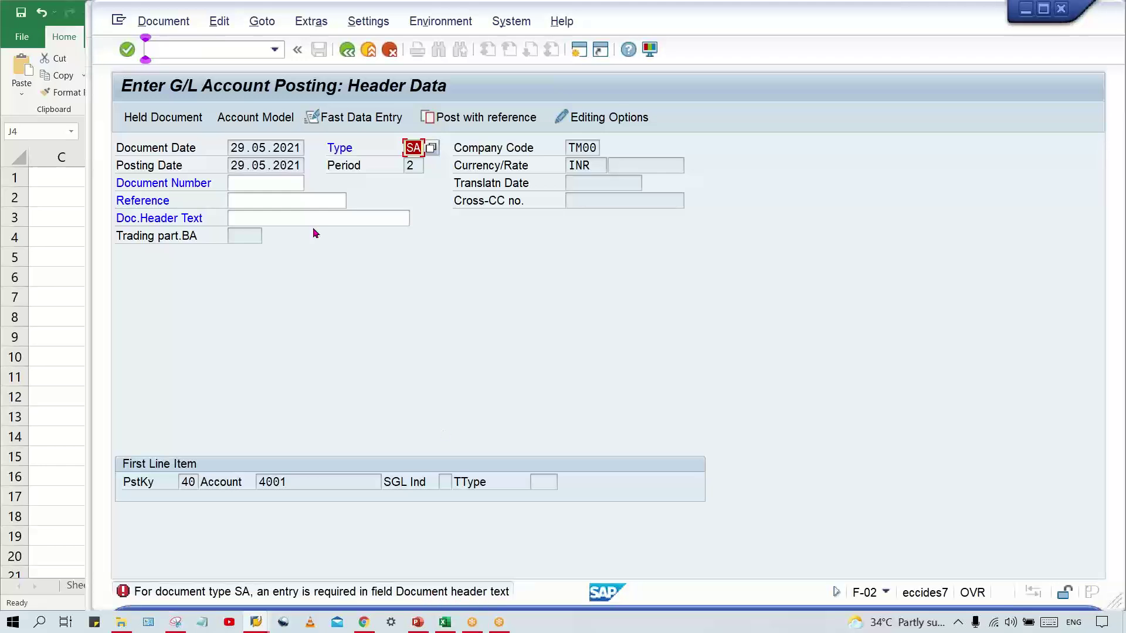
Step: Enter TEST as the document header text and review the required entry settings of document type SA in the OBA7 session
{"action": "left_click", "coordinate": [276, 215]}
{"action": "type", "text": "TEST"}
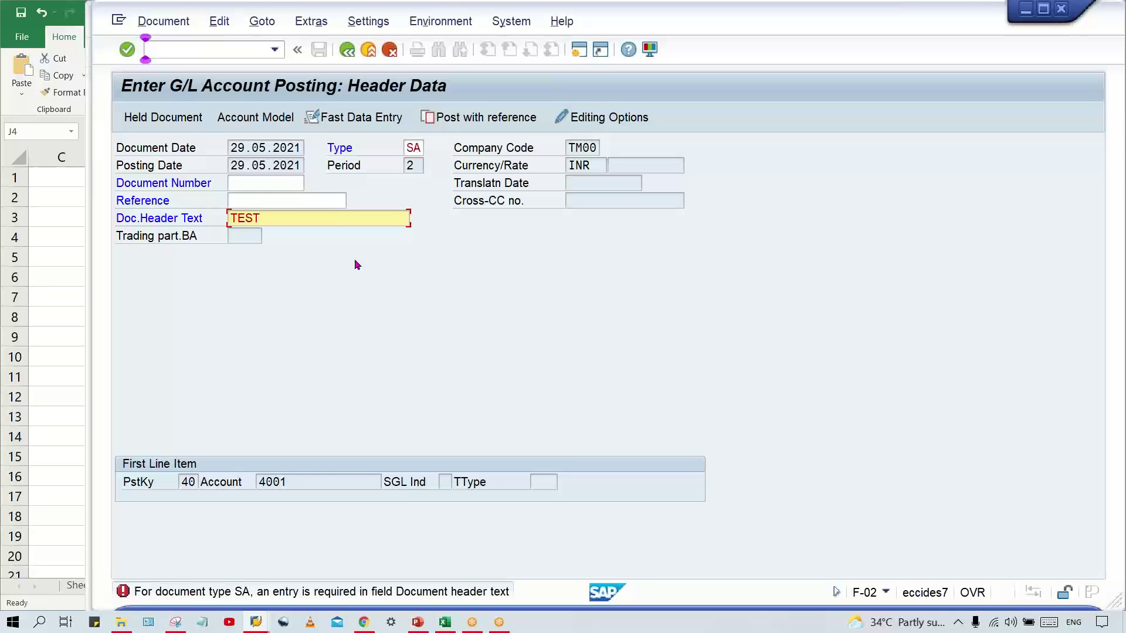
{"action": "left_click", "coordinate": [253, 205]}
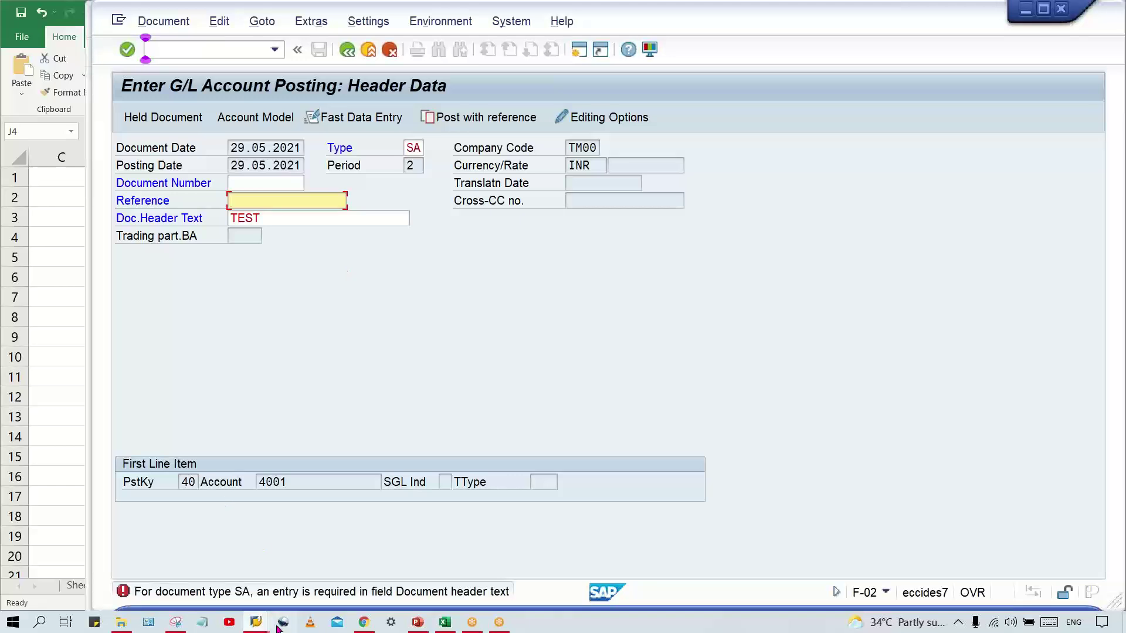
{"action": "mouse_move", "coordinate": [266, 626]}
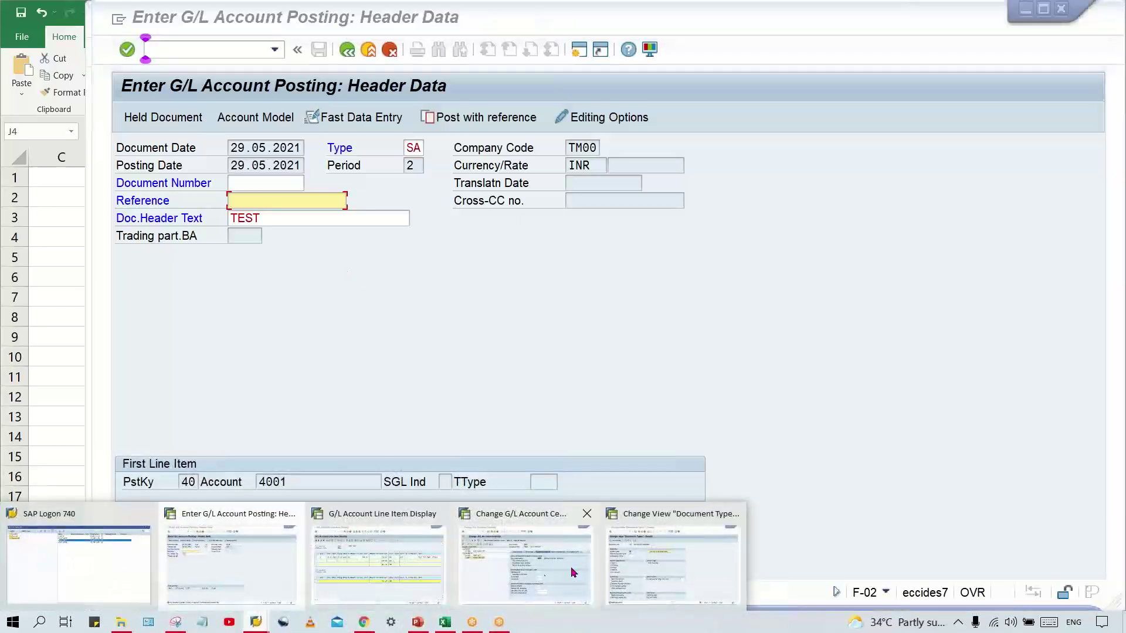
{"action": "left_click", "coordinate": [669, 563]}
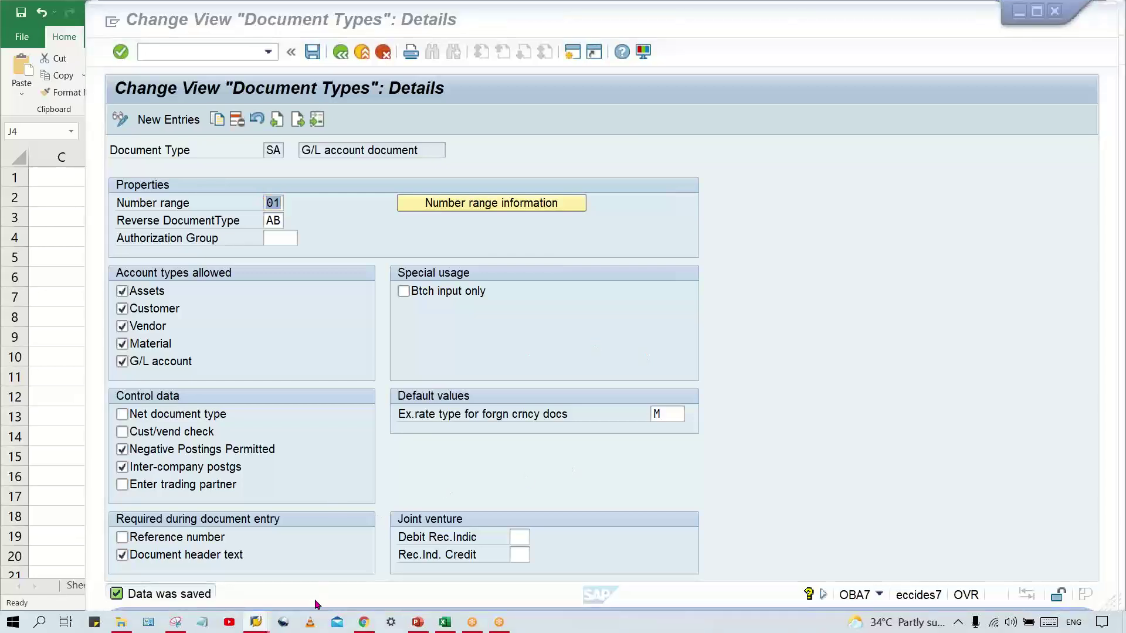
Step: Return to the F-02 session and proceed from the header data to the first line item
{"action": "mouse_move", "coordinate": [256, 620]}
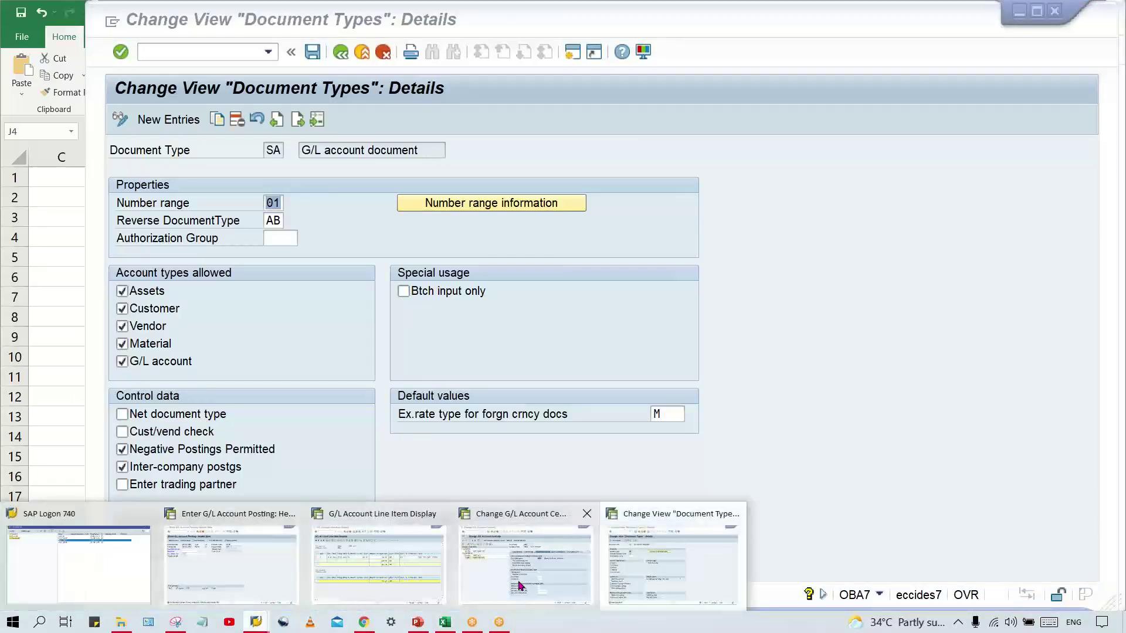
{"action": "left_click", "coordinate": [261, 554]}
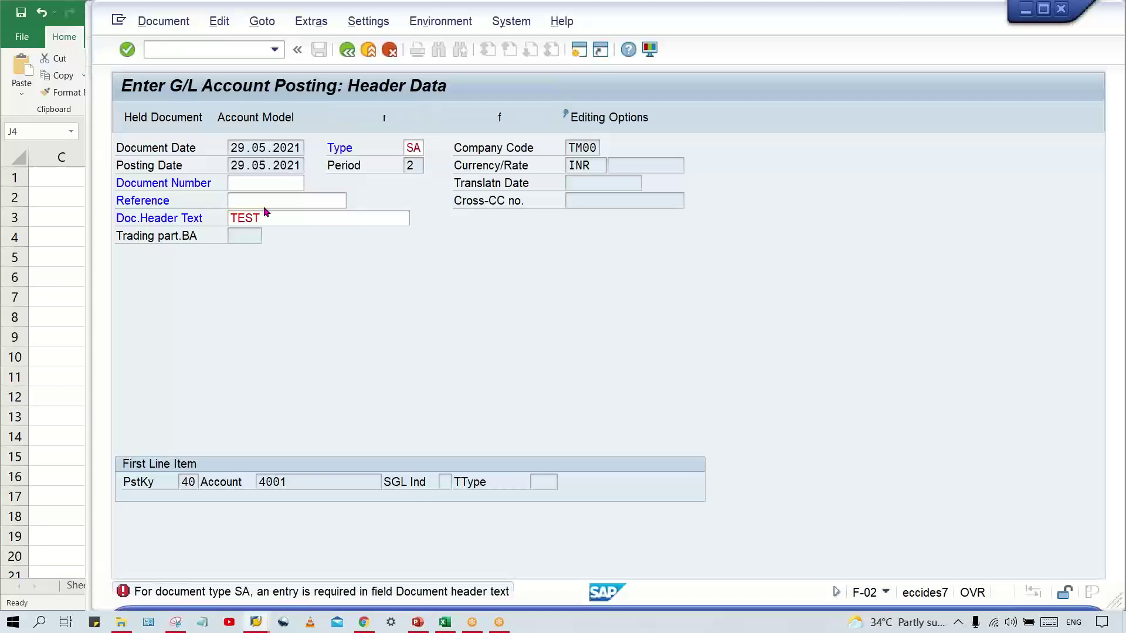
{"action": "key", "text": "Return"}
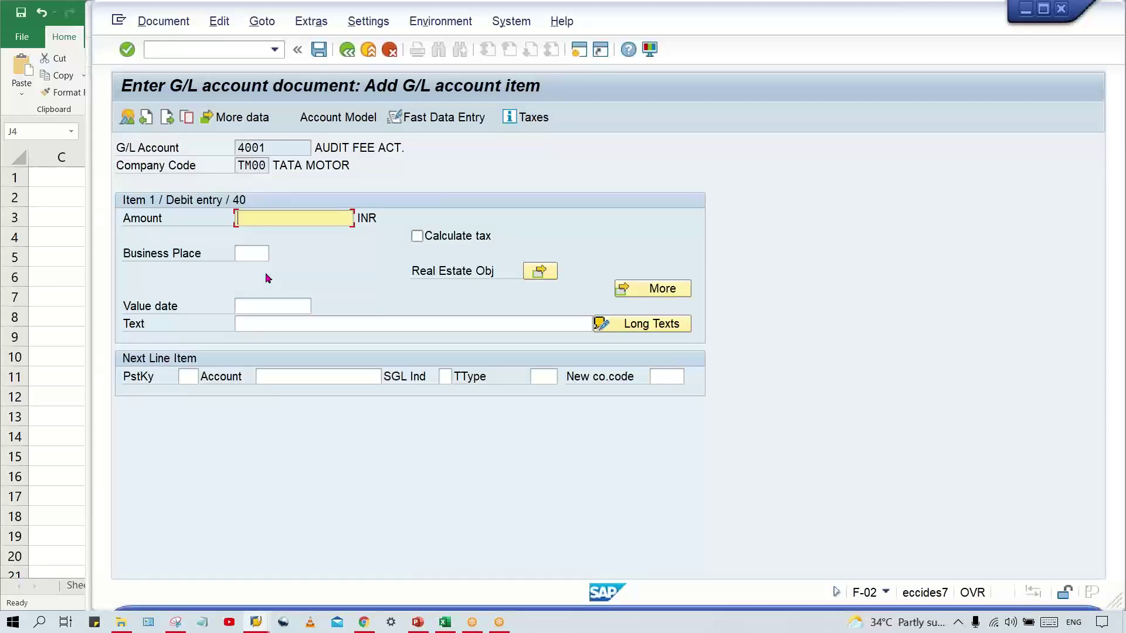